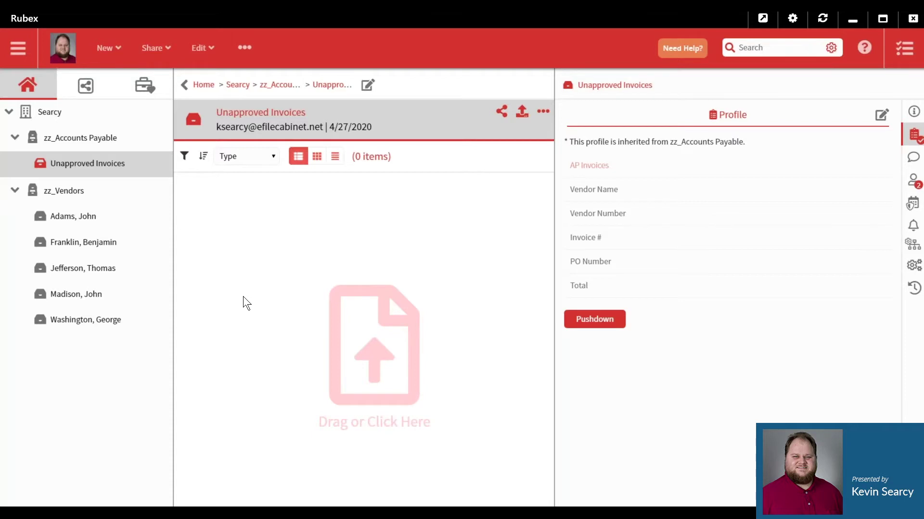
Step: Open the Rubex Test user in user administration and examine the custom system permissions, including Workflow Management
{"action": "mouse_move", "coordinate": [106, 168]}
{"action": "left_click", "coordinate": [17, 49]}
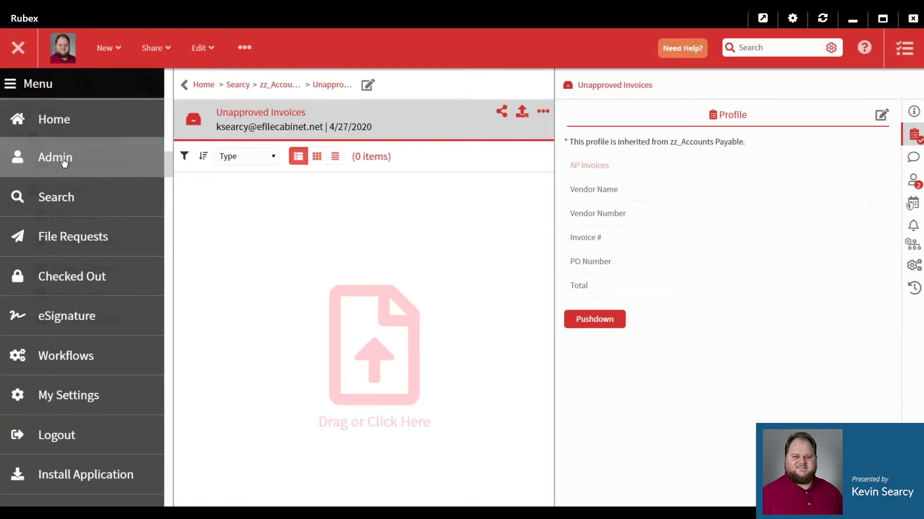
{"action": "left_click", "coordinate": [56, 157]}
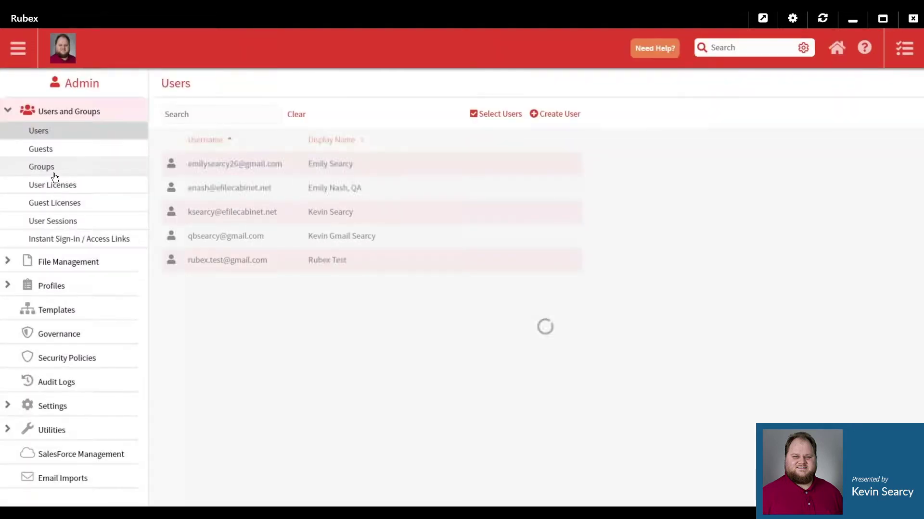
{"action": "left_click", "coordinate": [218, 262]}
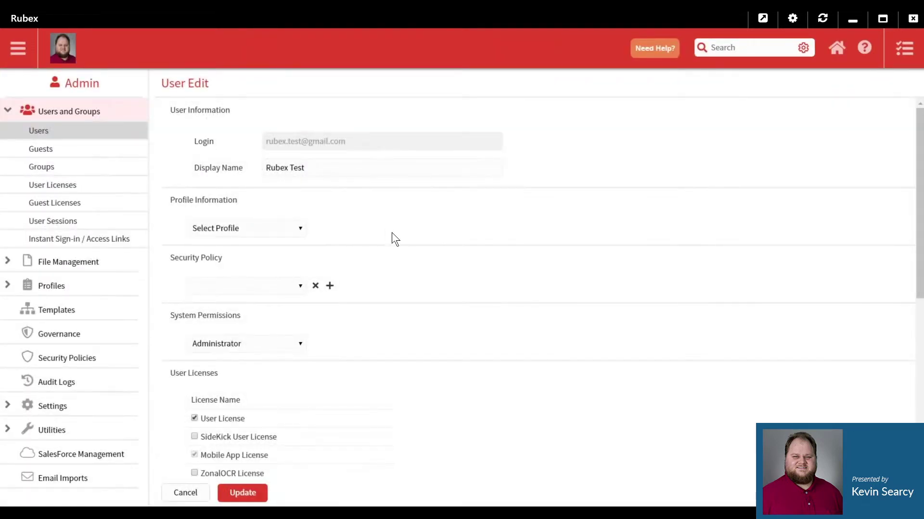
{"action": "scroll", "coordinate": [353, 292], "scroll_direction": "down", "scroll_amount": 2}
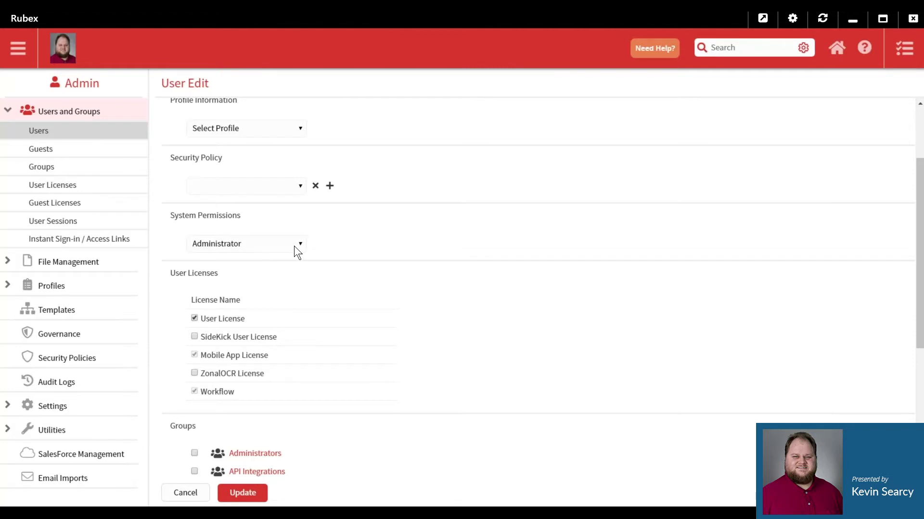
{"action": "left_click", "coordinate": [237, 246]}
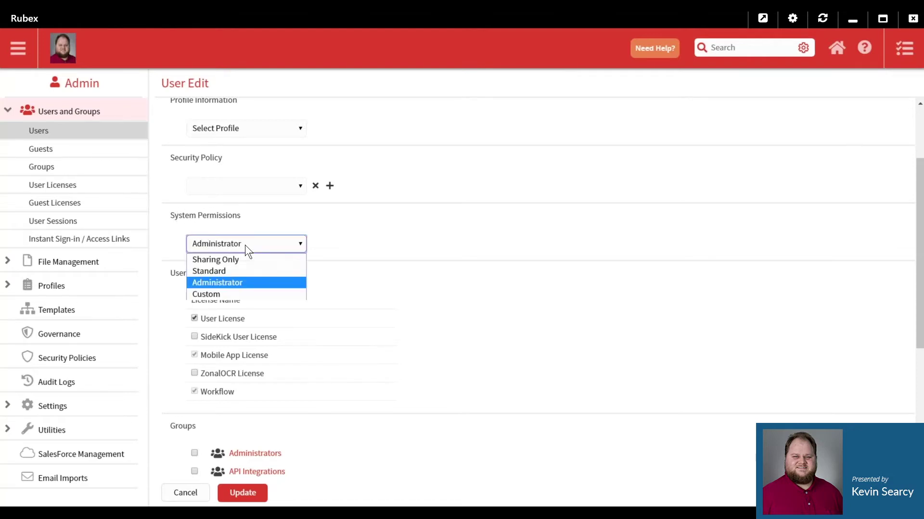
{"action": "left_click", "coordinate": [213, 293]}
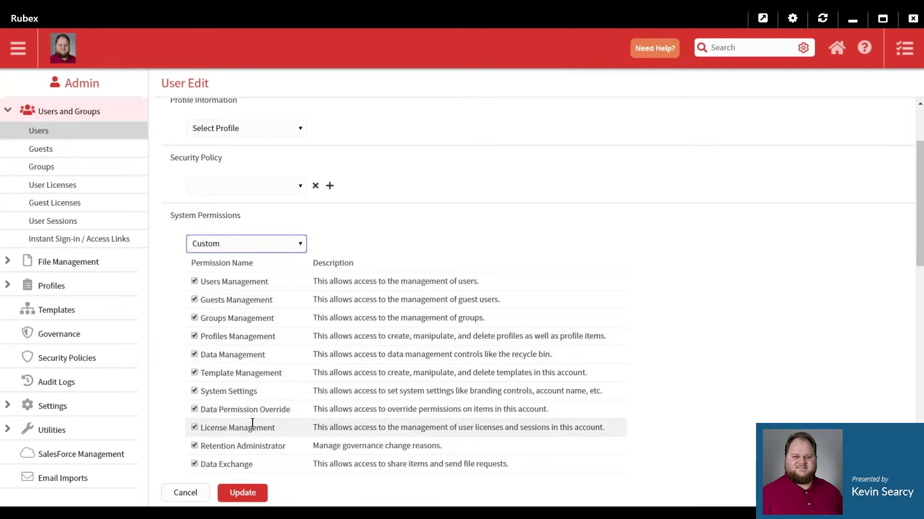
{"action": "scroll", "coordinate": [252, 423], "scroll_direction": "down", "scroll_amount": 2}
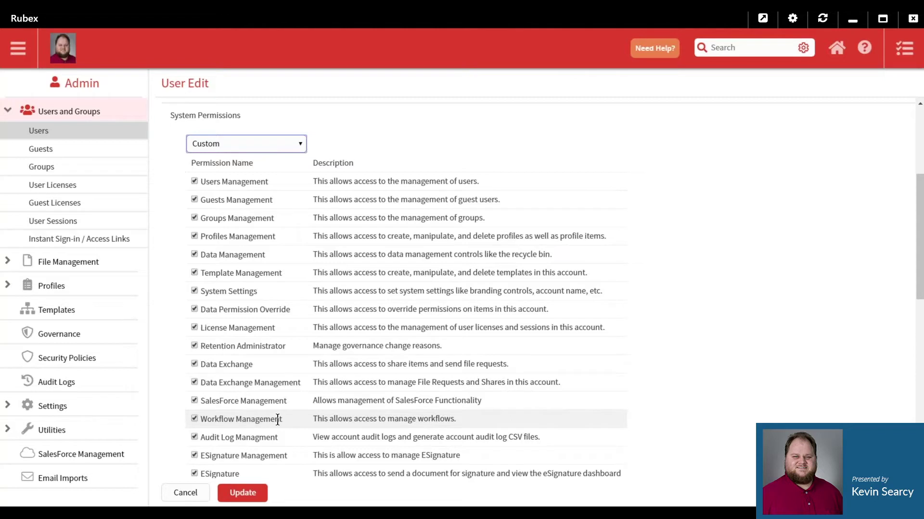
Step: Go to the workflows list, discarding the unsaved user changes, and create a new workflow
{"action": "left_click", "coordinate": [14, 50]}
{"action": "mouse_move", "coordinate": [78, 367]}
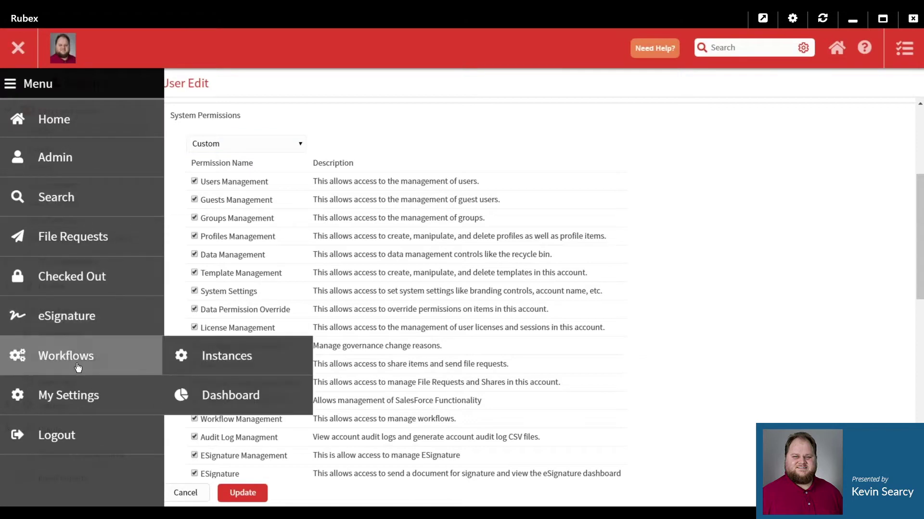
{"action": "left_click", "coordinate": [78, 367]}
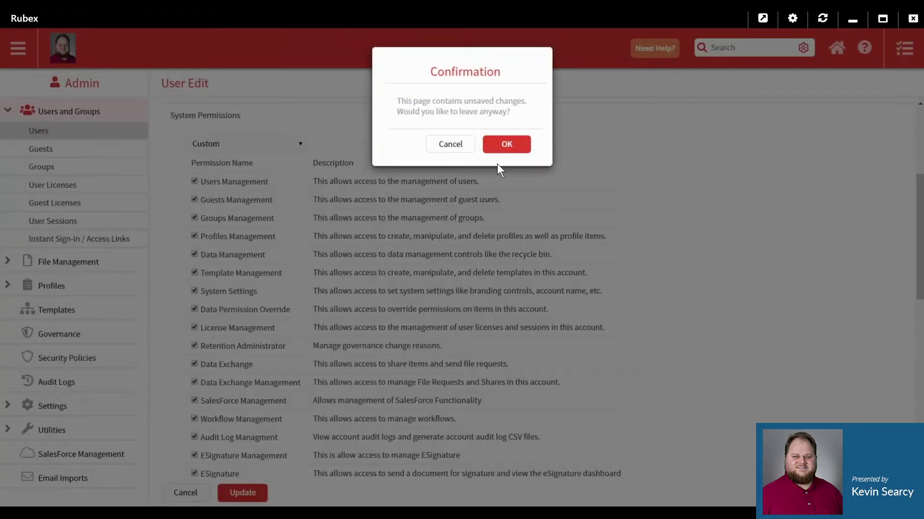
{"action": "left_click", "coordinate": [505, 146]}
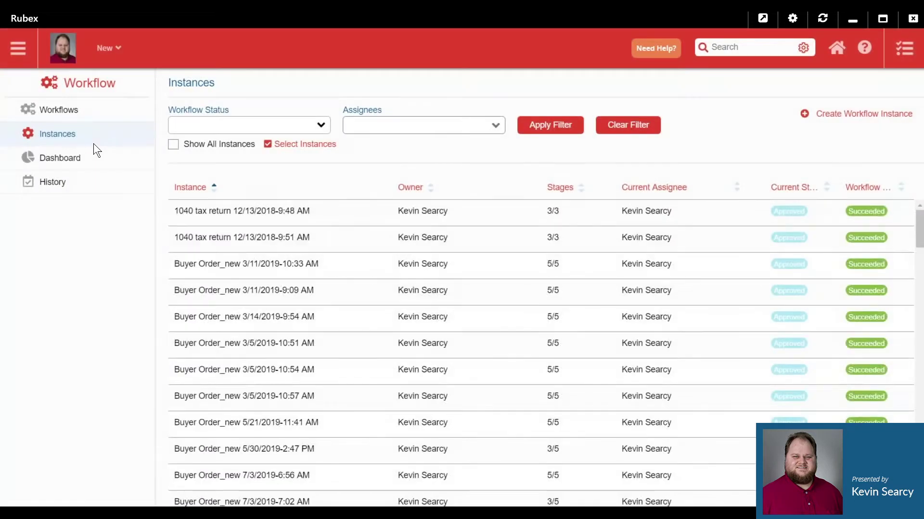
{"action": "left_click", "coordinate": [50, 111]}
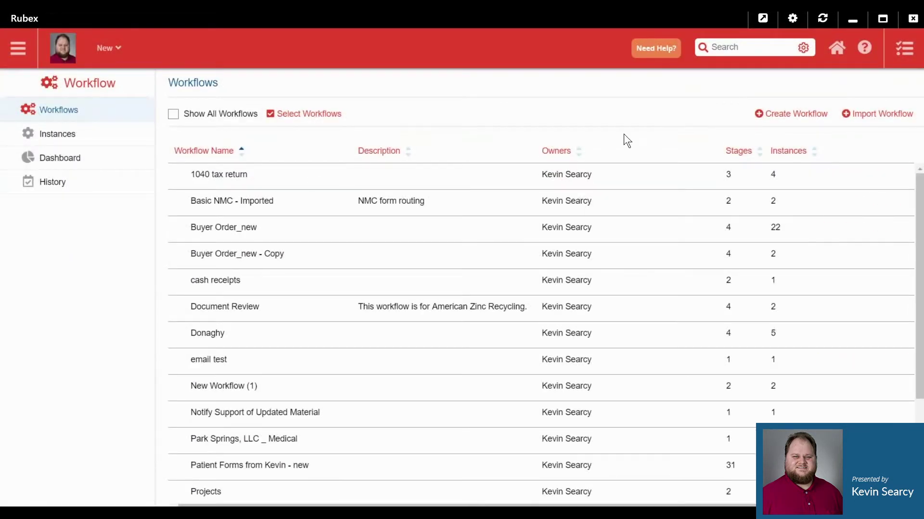
{"action": "left_click", "coordinate": [778, 116]}
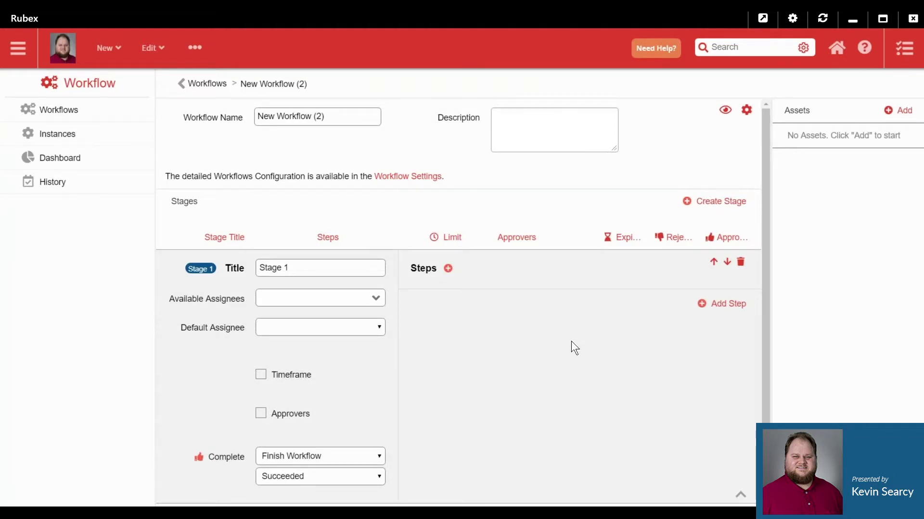
Step: Name the new workflow Accounts Payable
{"action": "scroll", "coordinate": [571, 342], "scroll_direction": "down", "scroll_amount": 2}
{"action": "scroll", "coordinate": [571, 342], "scroll_direction": "up", "scroll_amount": 2}
{"action": "scroll", "coordinate": [571, 341], "scroll_direction": "down", "scroll_amount": 2}
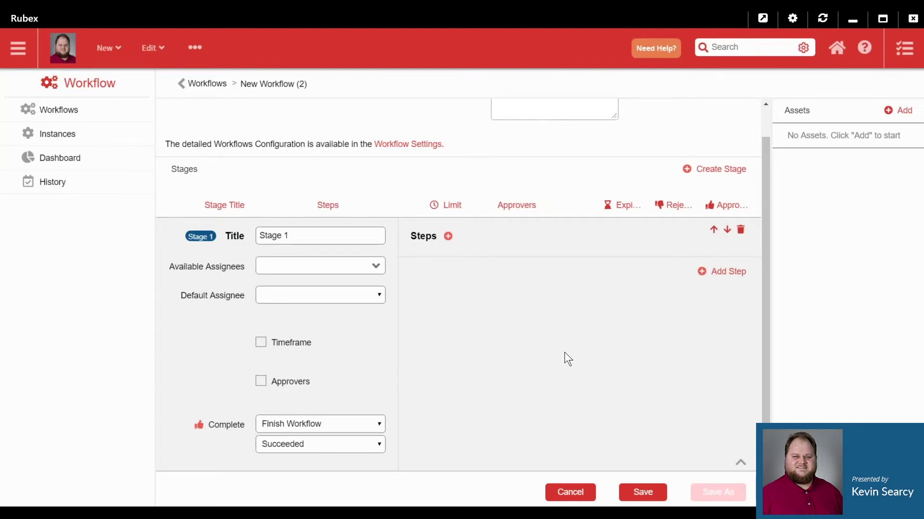
{"action": "scroll", "coordinate": [553, 354], "scroll_direction": "up", "scroll_amount": 1}
{"action": "triple_click", "coordinate": [352, 117]}
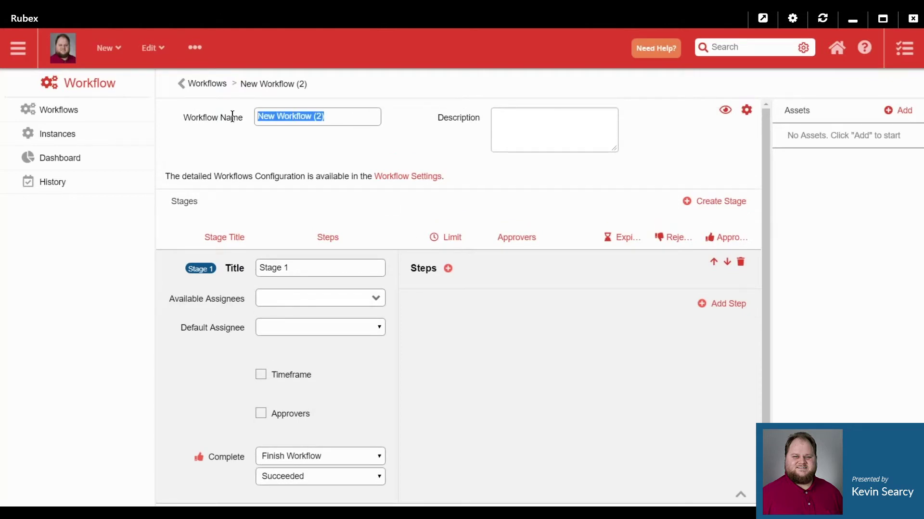
{"action": "type", "text": "Accounta"}
{"action": "type", "text": " Payable"}
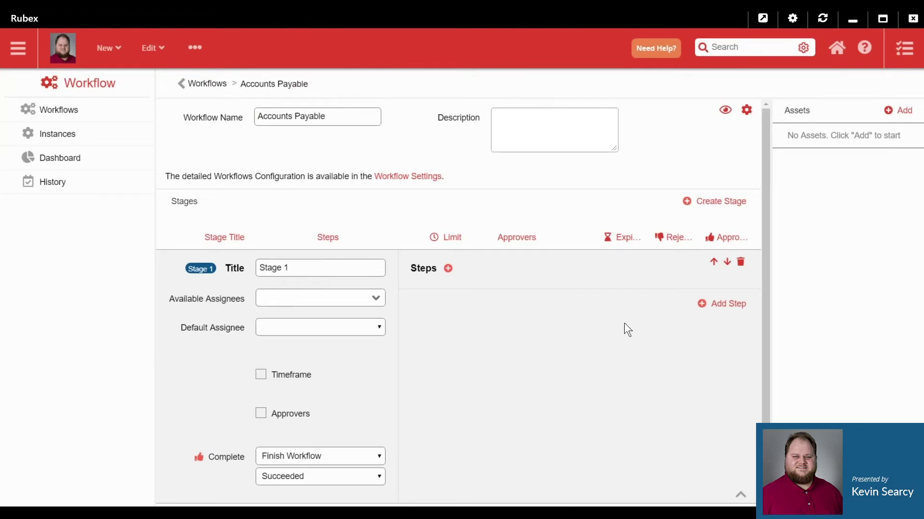
Step: Turn off the Assigned and Stage Approval notification events in the workflow's settings
{"action": "left_click", "coordinate": [746, 111]}
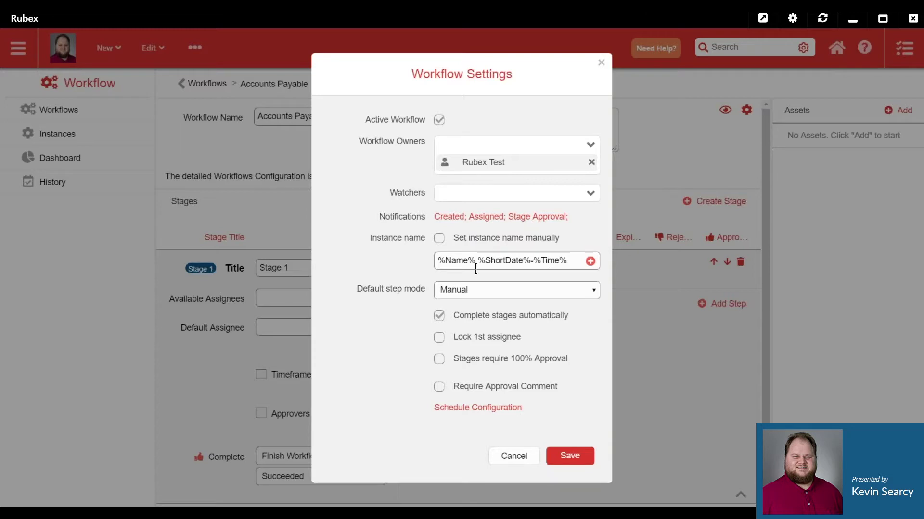
{"action": "left_click", "coordinate": [452, 217]}
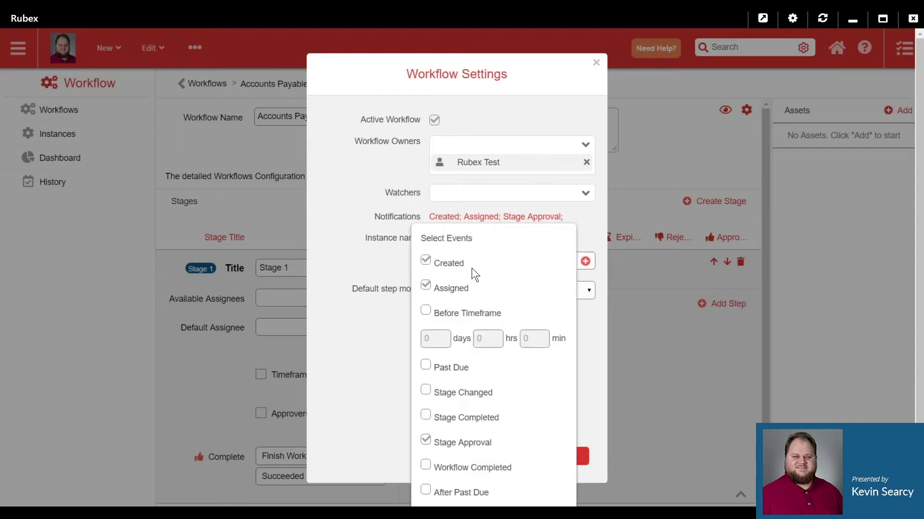
{"action": "scroll", "coordinate": [483, 433], "scroll_direction": "down", "scroll_amount": 1}
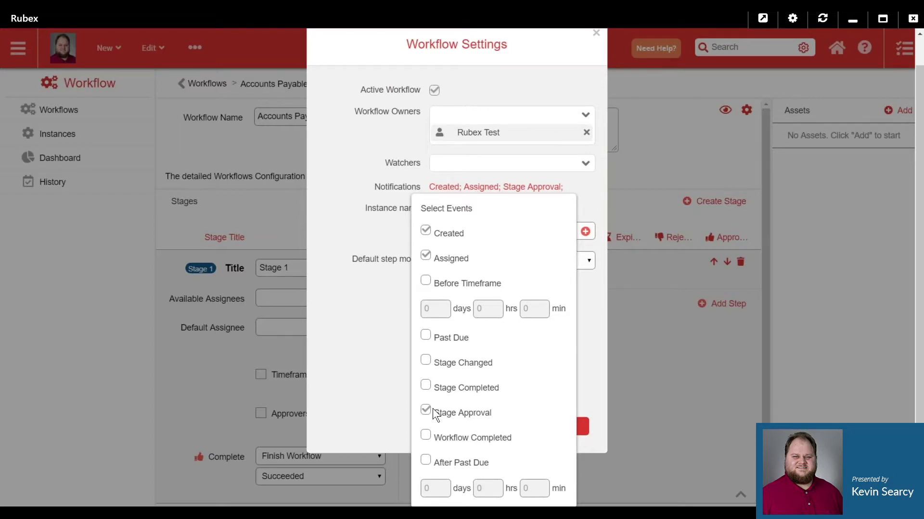
{"action": "left_click", "coordinate": [426, 256]}
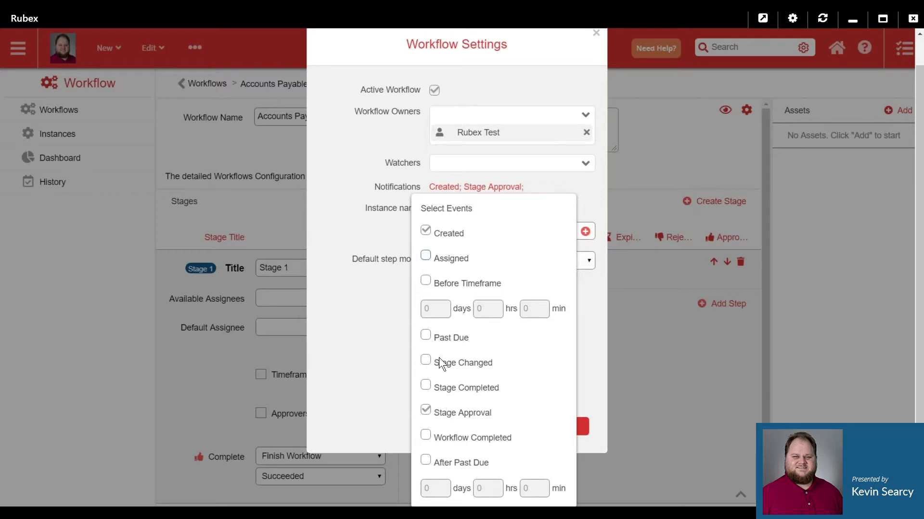
{"action": "left_click", "coordinate": [425, 412]}
{"action": "left_click", "coordinate": [367, 362]}
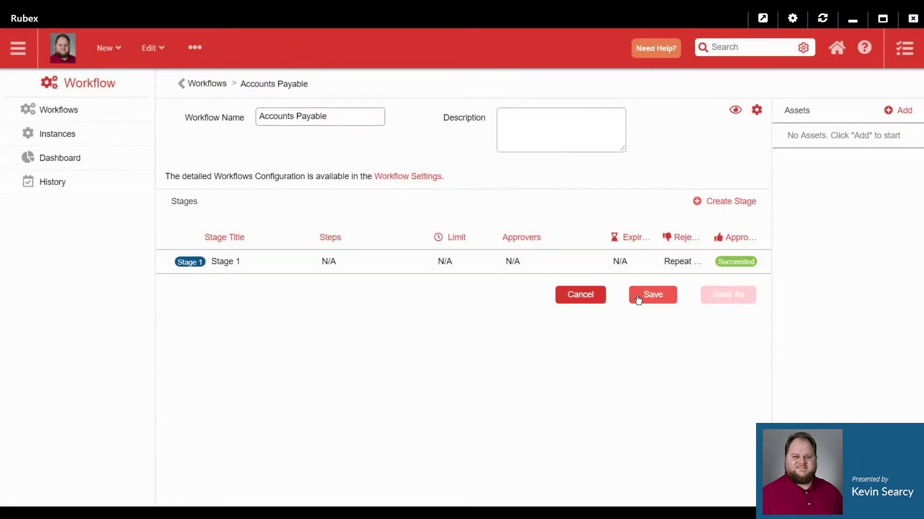
Step: Expand the first stage and title it "Invoice to be approved"
{"action": "left_click", "coordinate": [472, 264]}
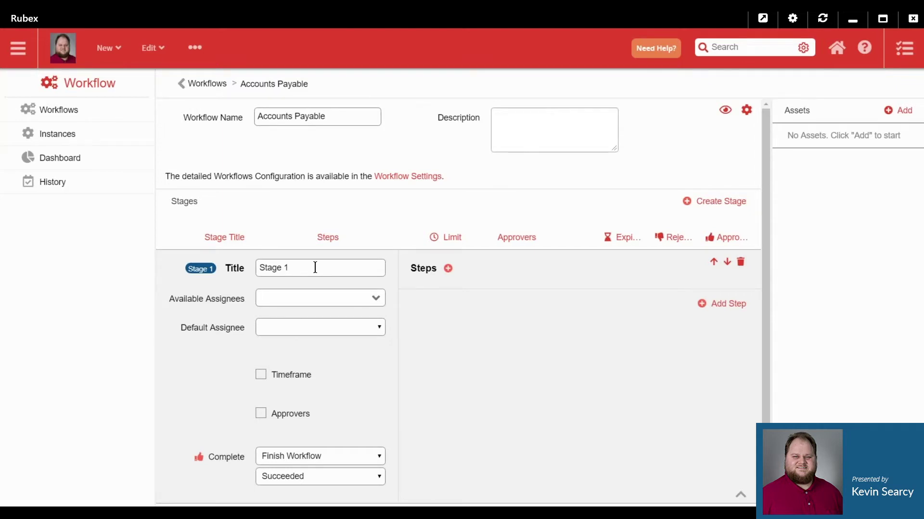
{"action": "left_click_drag", "start_coordinate": [315, 267], "coordinate": [237, 268]}
{"action": "type", "text": "Invoice to be approved"}
Step: Add the Rubex Test account as an available assignee of the first stage
{"action": "left_click", "coordinate": [329, 302]}
{"action": "type", "text": "rubex"}
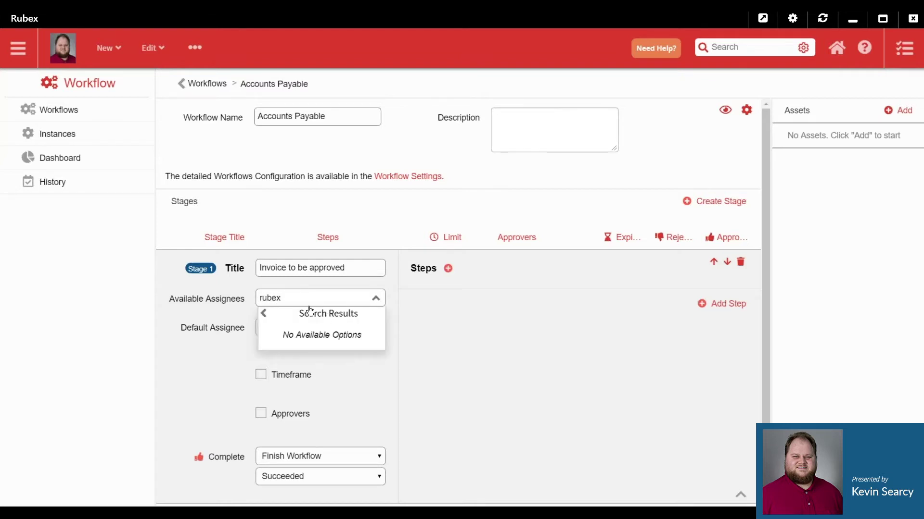
{"action": "left_click", "coordinate": [313, 338]}
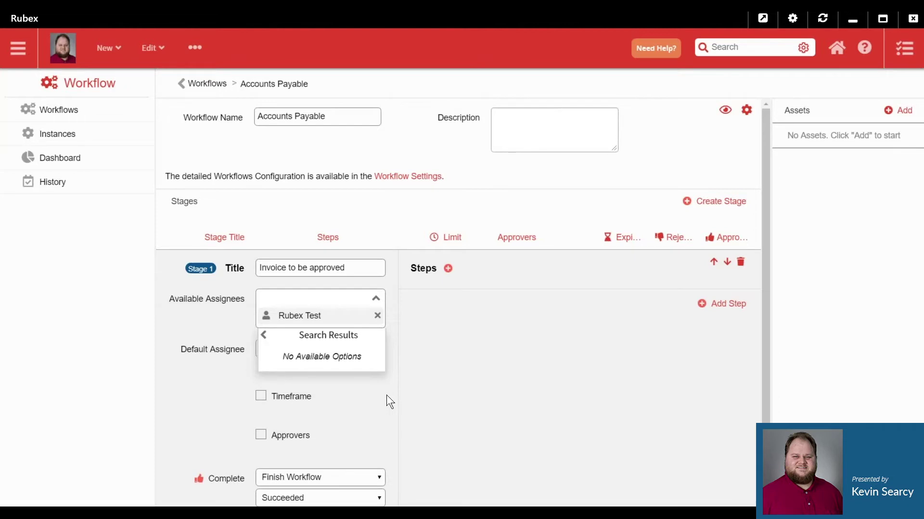
{"action": "left_click", "coordinate": [379, 412]}
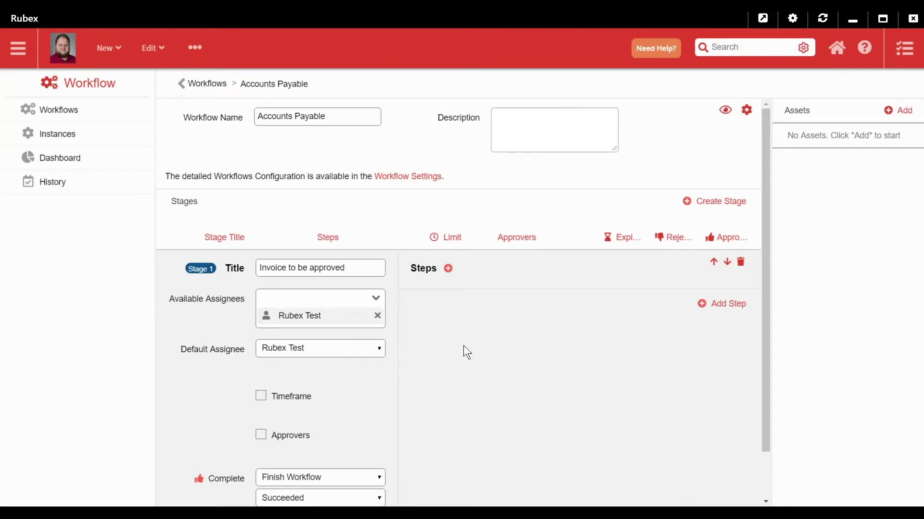
Step: Add an Upload step to the "Invoice to be approved" stage
{"action": "left_click", "coordinate": [449, 270]}
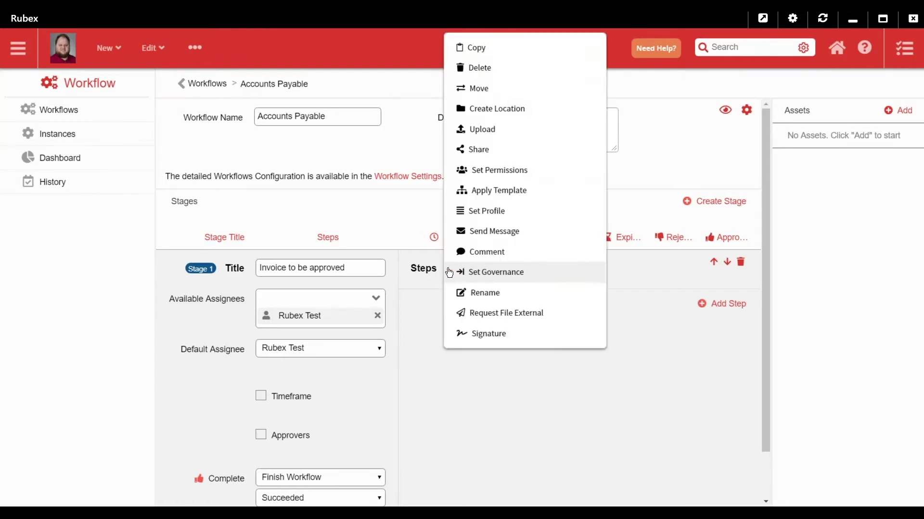
{"action": "left_click", "coordinate": [532, 379]}
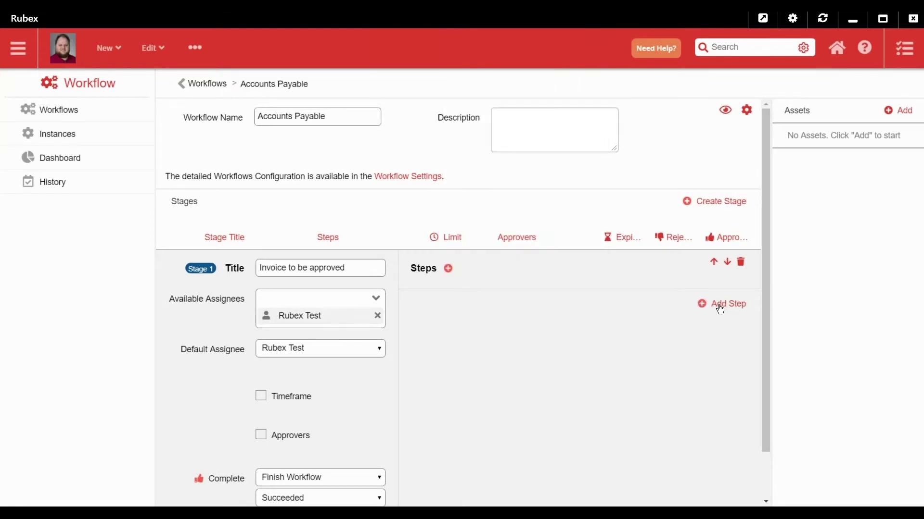
{"action": "left_click", "coordinate": [727, 308]}
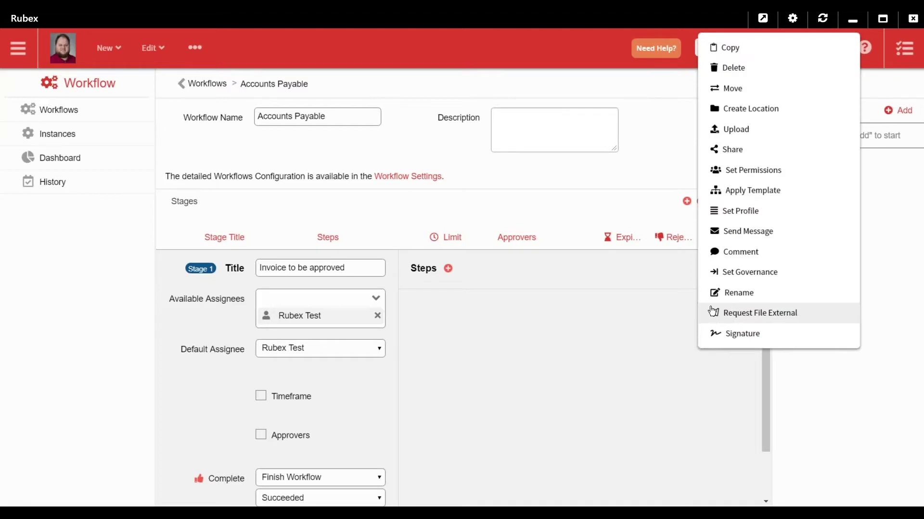
{"action": "left_click", "coordinate": [744, 131]}
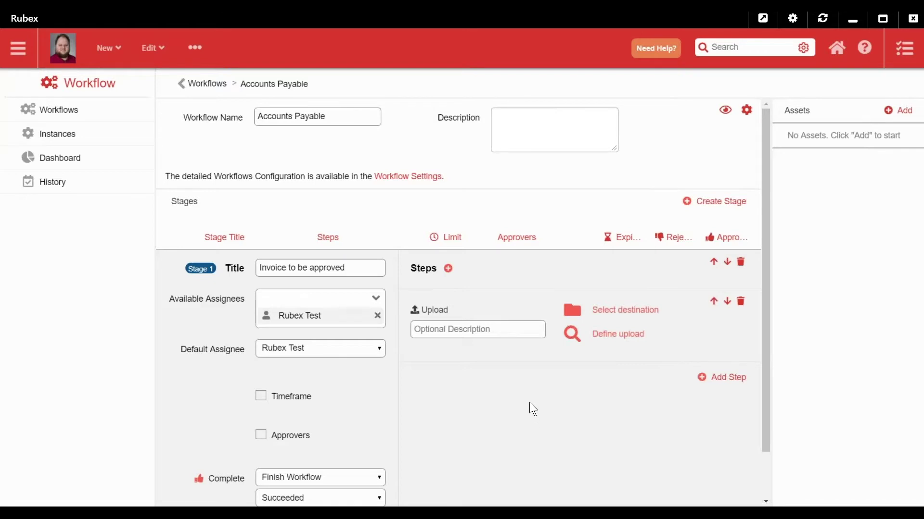
Step: Set the upload destination by path to the Unapproved Invoices drawer under zz_Accounts Payable
{"action": "left_click", "coordinate": [615, 316]}
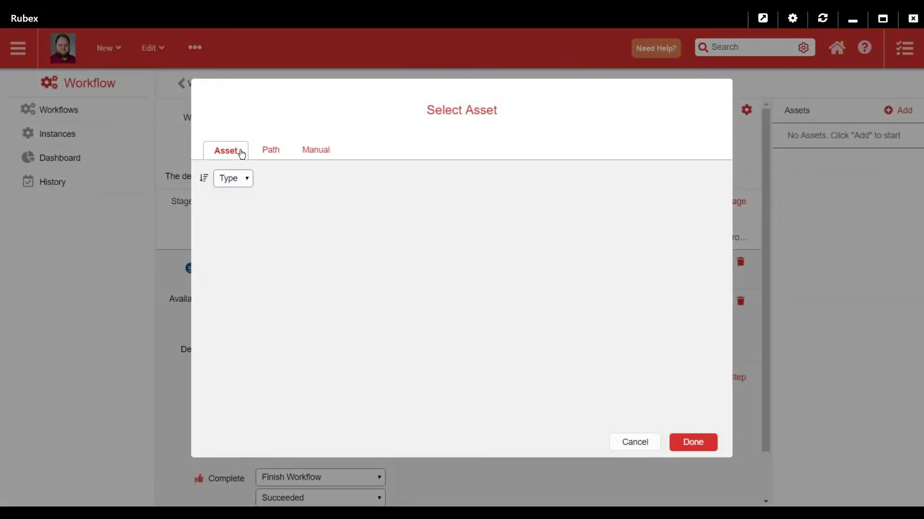
{"action": "left_click", "coordinate": [271, 152]}
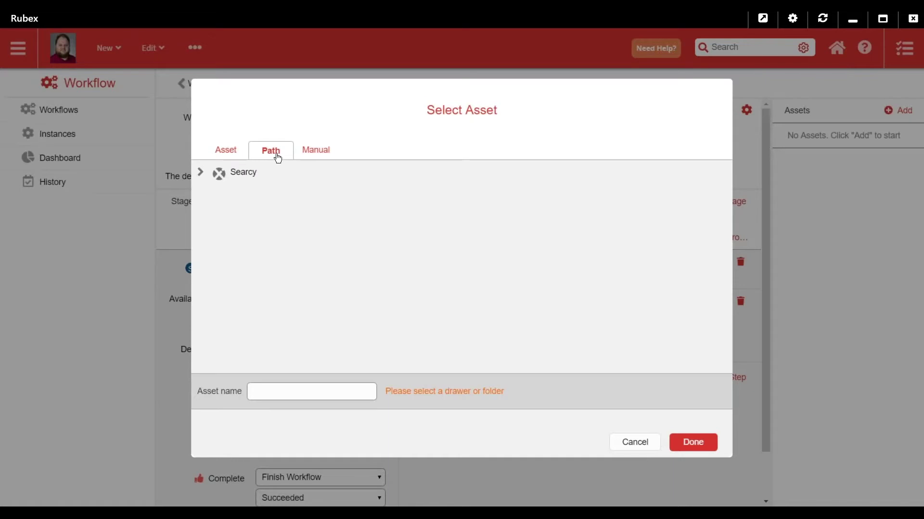
{"action": "left_click", "coordinate": [202, 172]}
{"action": "left_click", "coordinate": [207, 198]}
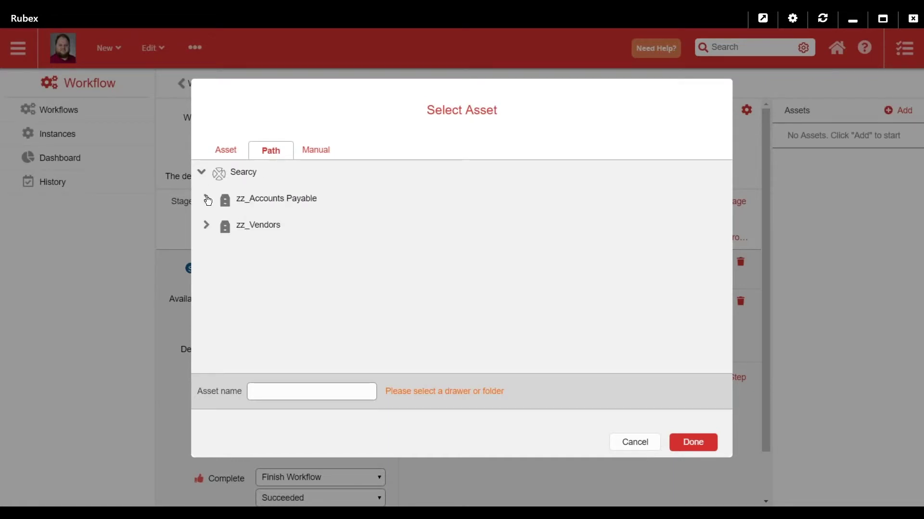
{"action": "left_click", "coordinate": [262, 224]}
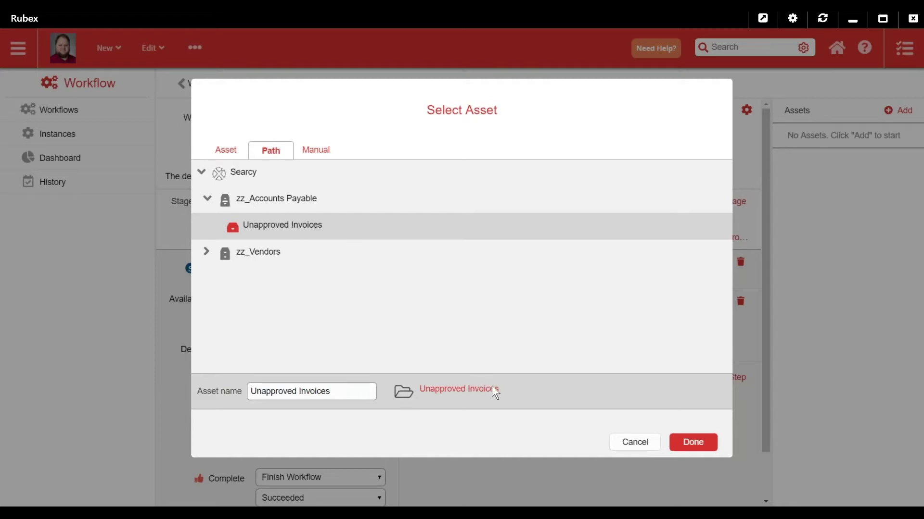
{"action": "left_click", "coordinate": [704, 449]}
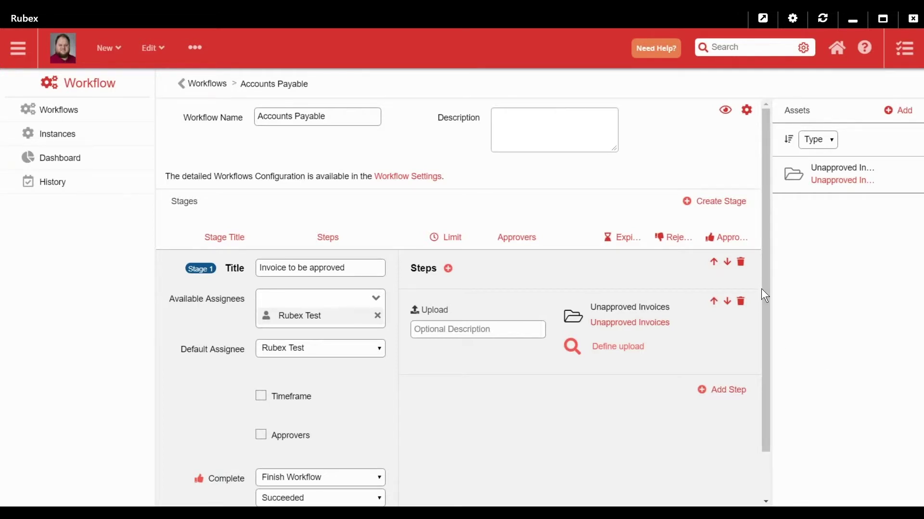
Step: Define the upload as a single file selected during the workflow run, with the asset name "Invoice"
{"action": "mouse_move", "coordinate": [766, 279]}
{"action": "left_mouse_down"}
{"action": "mouse_move", "coordinate": [768, 343]}
{"action": "mouse_move", "coordinate": [759, 276]}
{"action": "left_mouse_up"}
{"action": "left_click", "coordinate": [606, 350]}
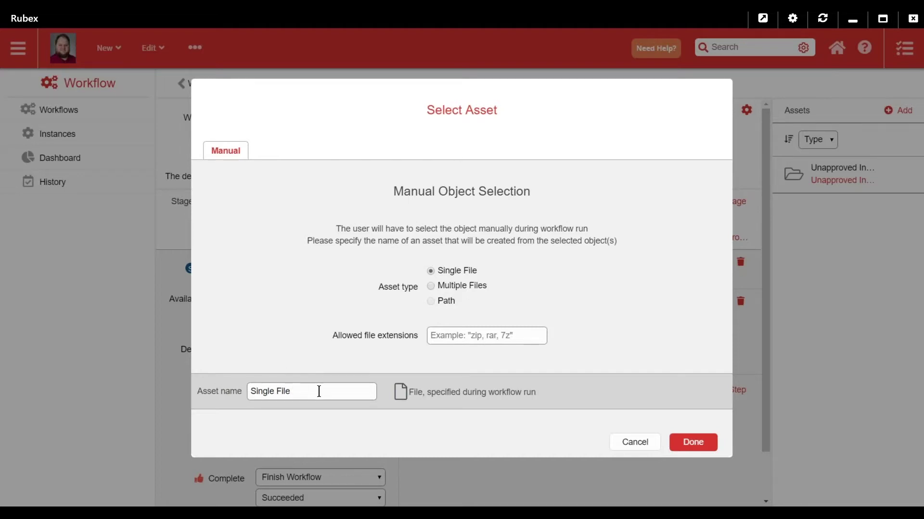
{"action": "left_click_drag", "start_coordinate": [289, 391], "coordinate": [227, 388]}
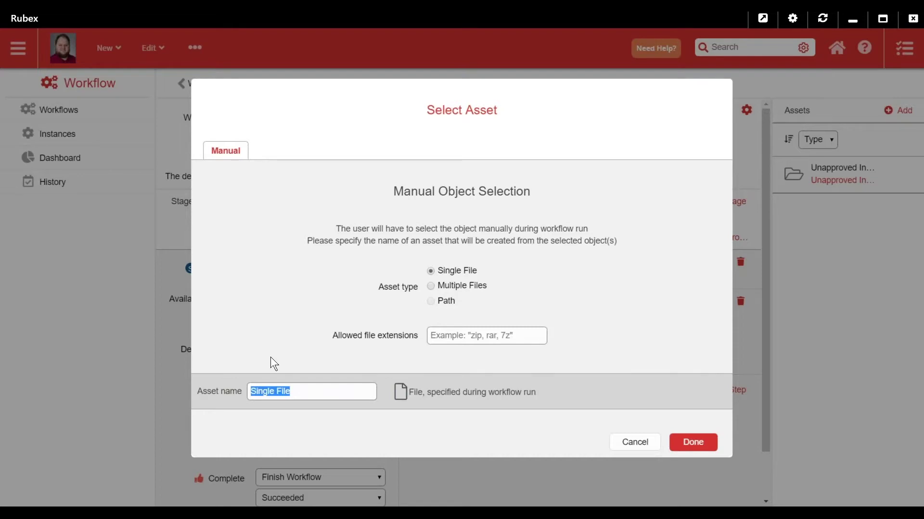
{"action": "key", "text": "BackSpace"}
{"action": "type", "text": "Invoice"}
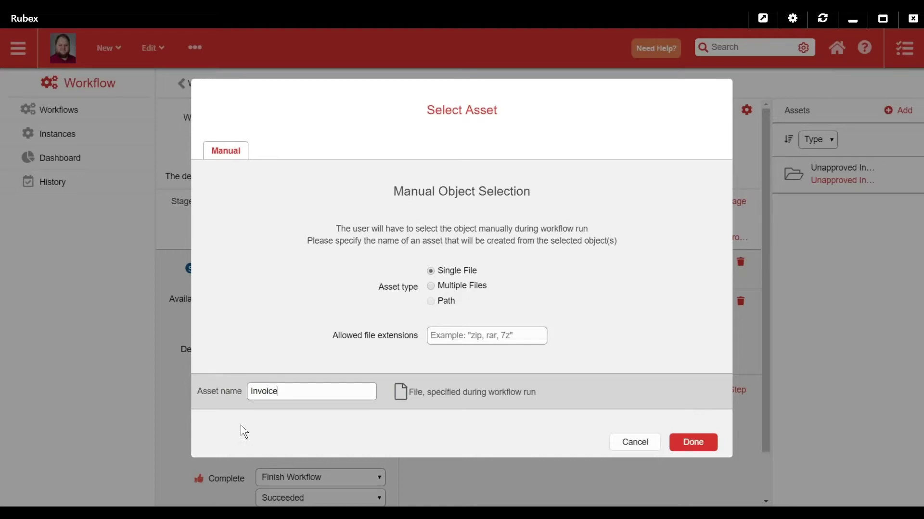
{"action": "left_click", "coordinate": [698, 446]}
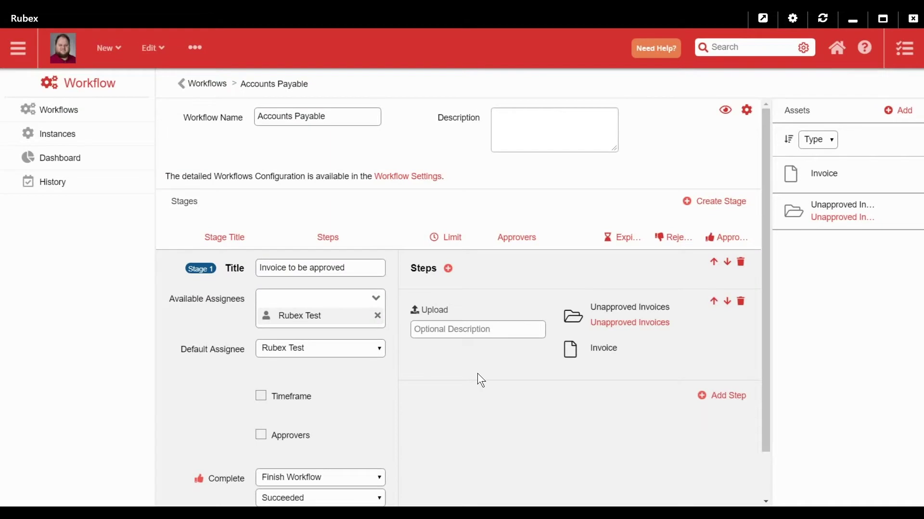
Step: Set the first stage's completion action to Go To a new stage titled "Invoices Pending Approval"
{"action": "scroll", "coordinate": [478, 375], "scroll_direction": "down", "scroll_amount": 1}
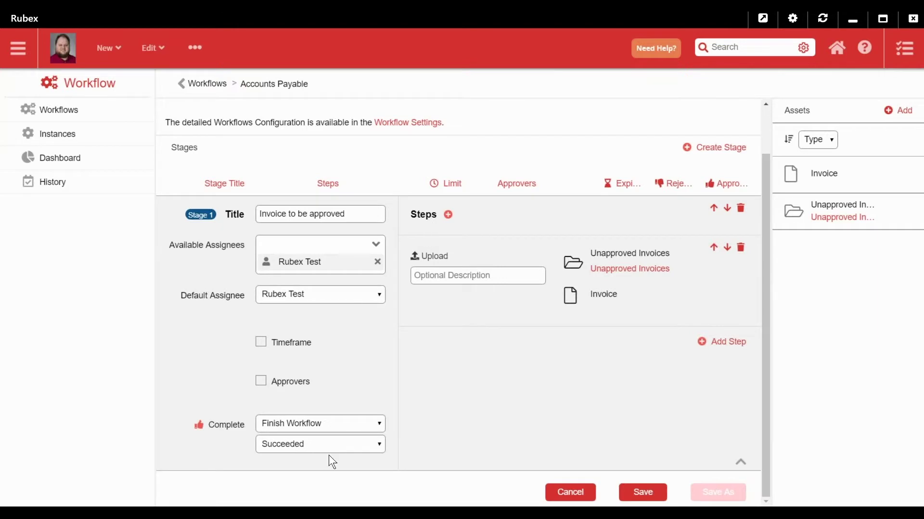
{"action": "left_click", "coordinate": [284, 422]}
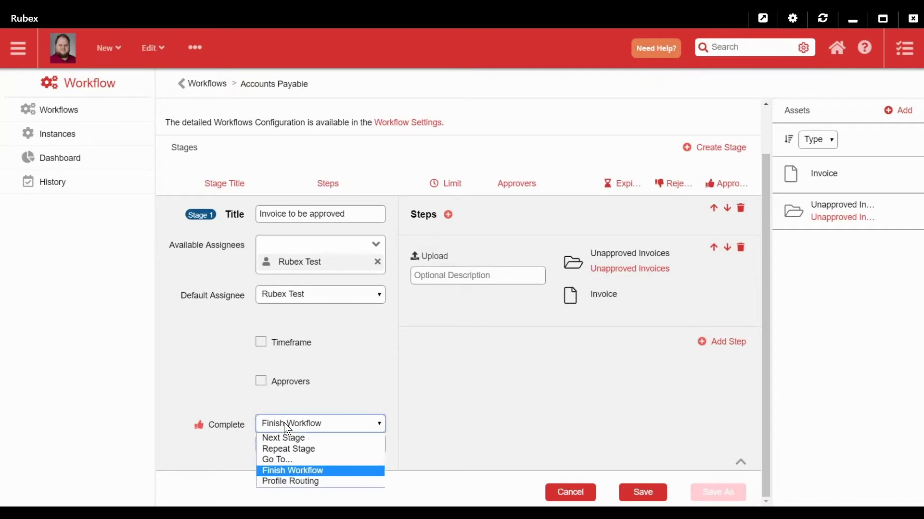
{"action": "left_click", "coordinate": [275, 461]}
{"action": "left_click", "coordinate": [288, 446]}
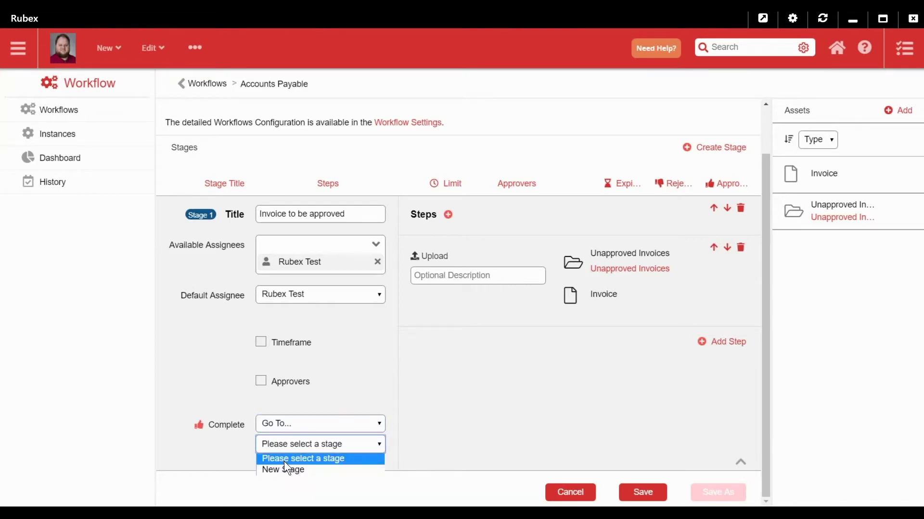
{"action": "left_click", "coordinate": [281, 469]}
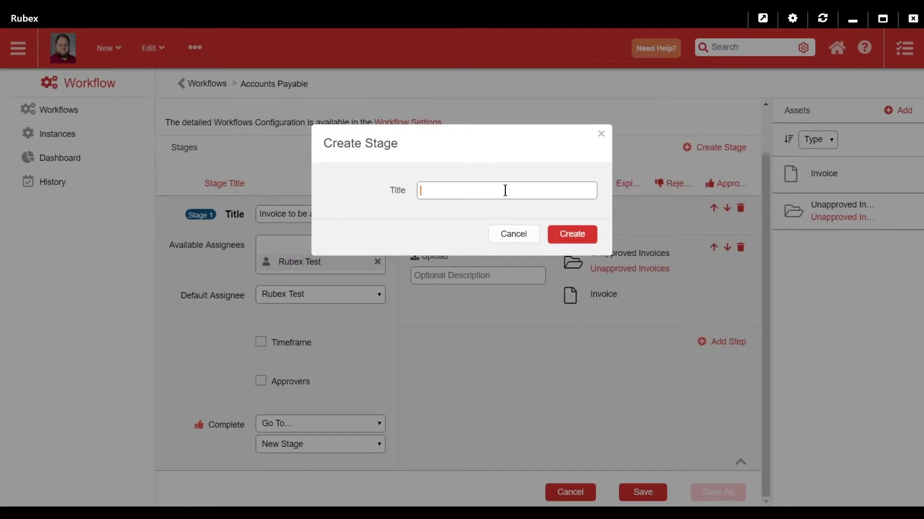
{"action": "left_click", "coordinate": [506, 194]}
{"action": "type", "text": "Invoices Pending Approval"}
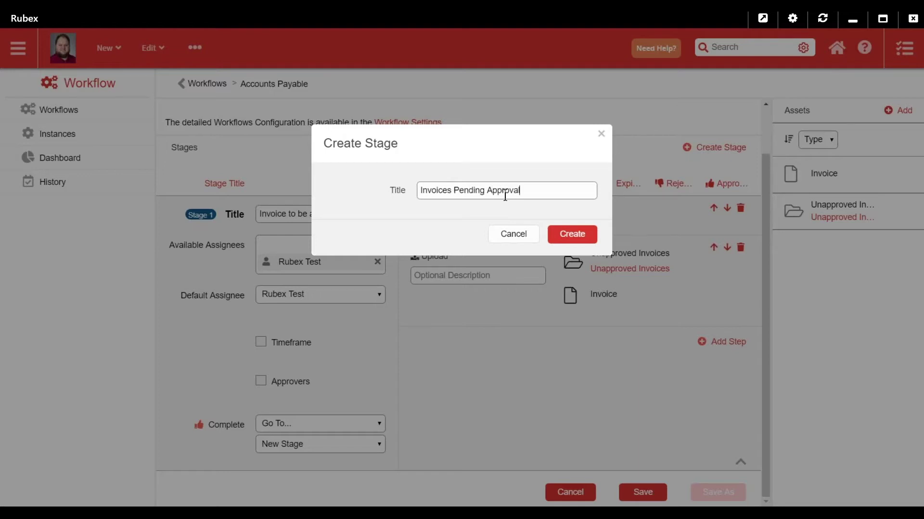
{"action": "left_click", "coordinate": [568, 237]}
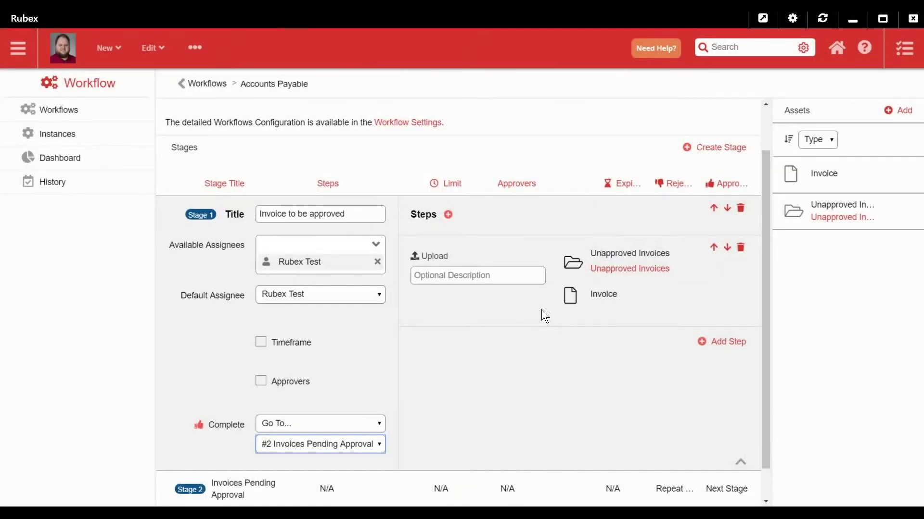
Step: Expand the "Invoices Pending Approval" stage and add the Rubex Test account as an available assignee
{"action": "scroll", "coordinate": [539, 313], "scroll_direction": "down", "scroll_amount": 1}
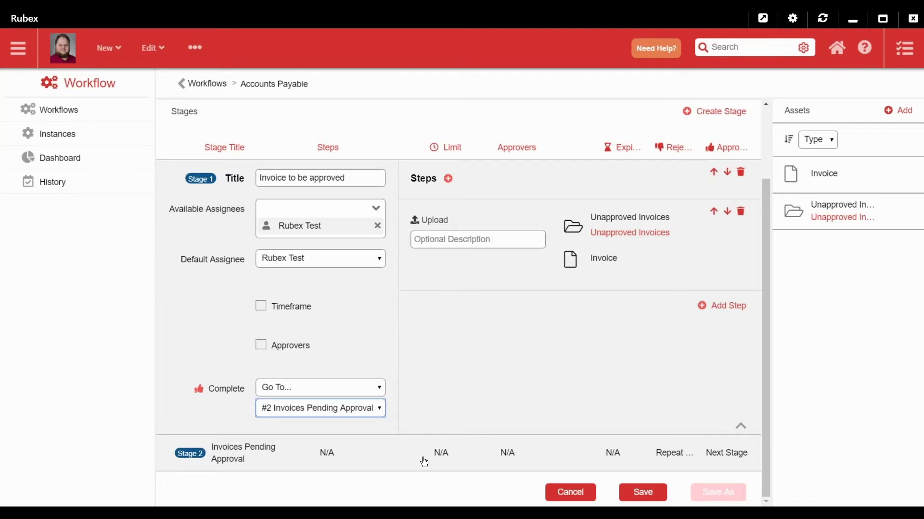
{"action": "left_click", "coordinate": [481, 458]}
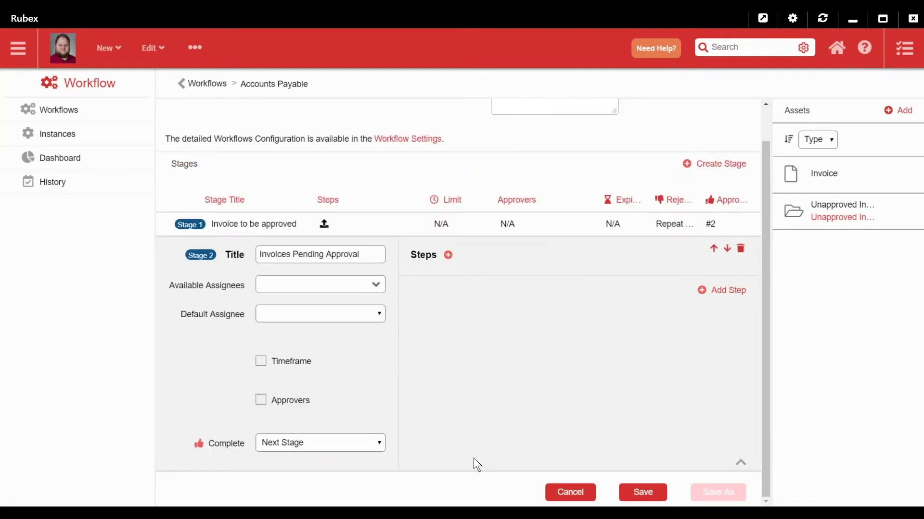
{"action": "left_click", "coordinate": [310, 286]}
{"action": "type", "text": "rubex"}
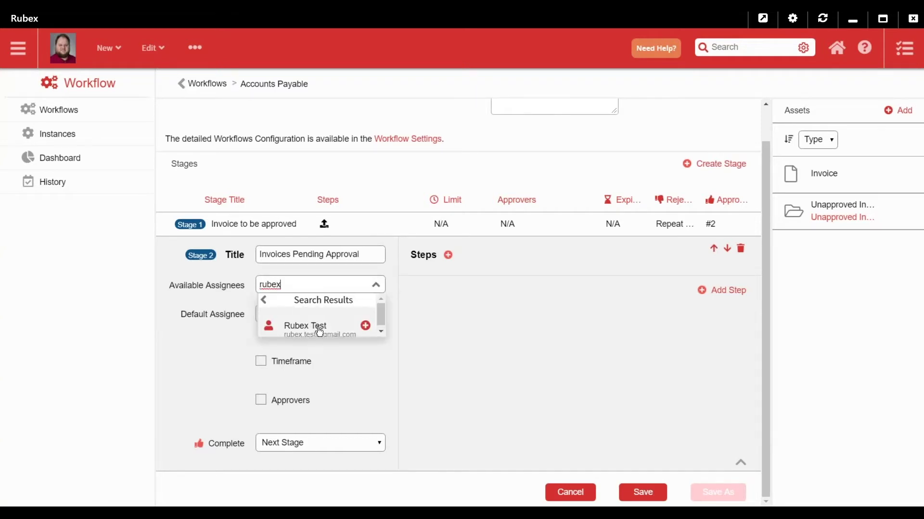
{"action": "left_click", "coordinate": [319, 332]}
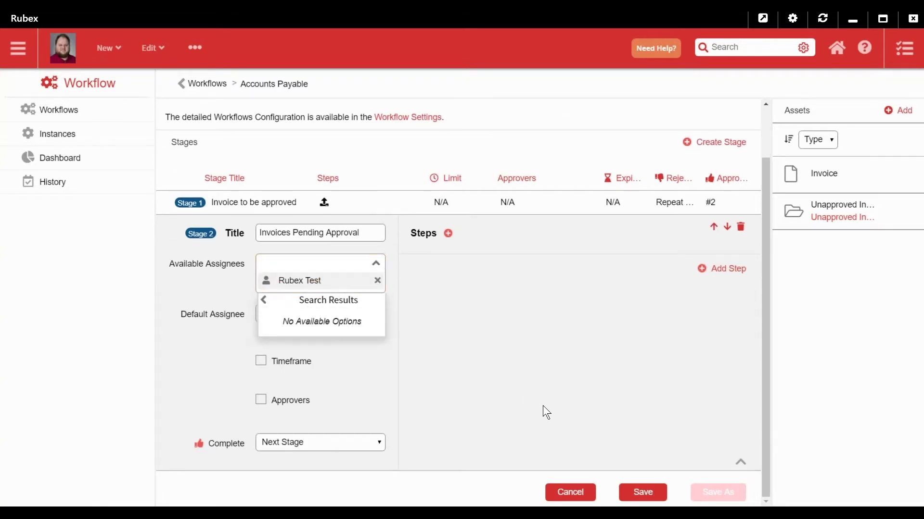
{"action": "left_click", "coordinate": [390, 391]}
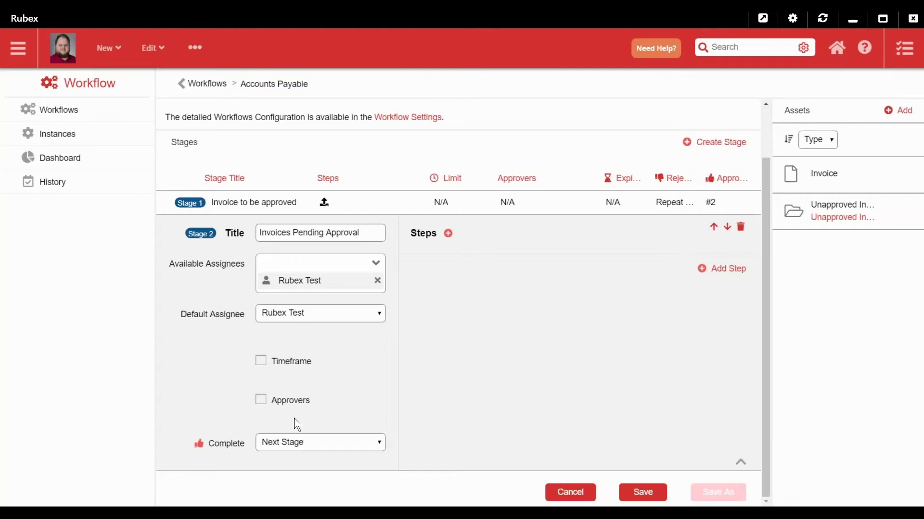
Step: Enable approvers for the "Invoices Pending Approval" stage and add the Rubex Test account as an approver
{"action": "left_click", "coordinate": [261, 400]}
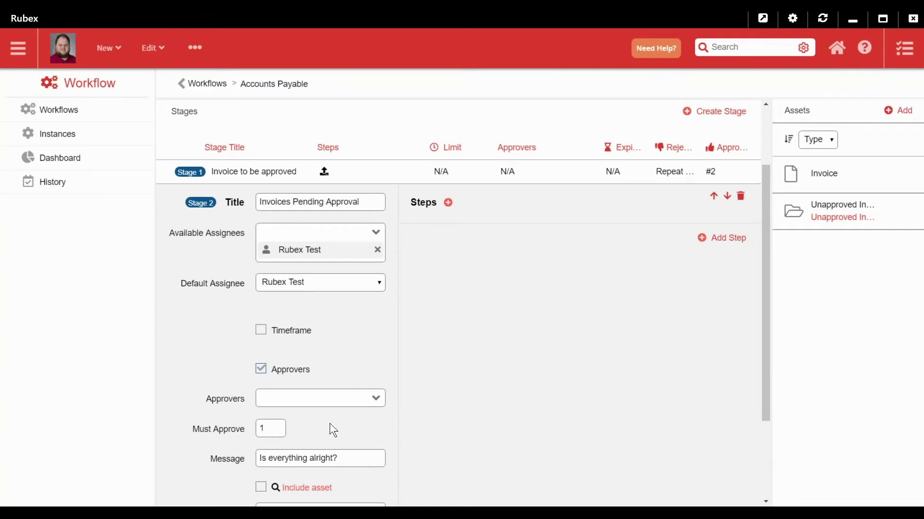
{"action": "scroll", "coordinate": [330, 424], "scroll_direction": "down", "scroll_amount": 2}
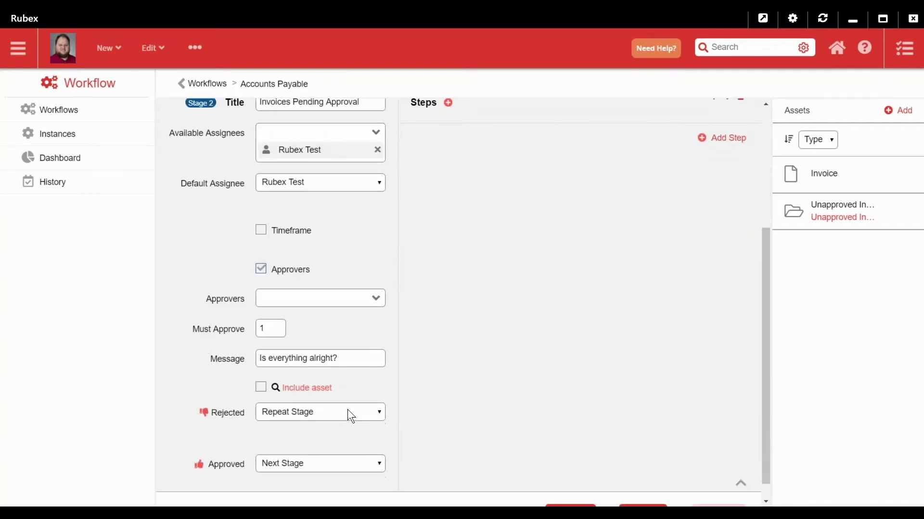
{"action": "left_click", "coordinate": [288, 299]}
{"action": "type", "text": "rubex"}
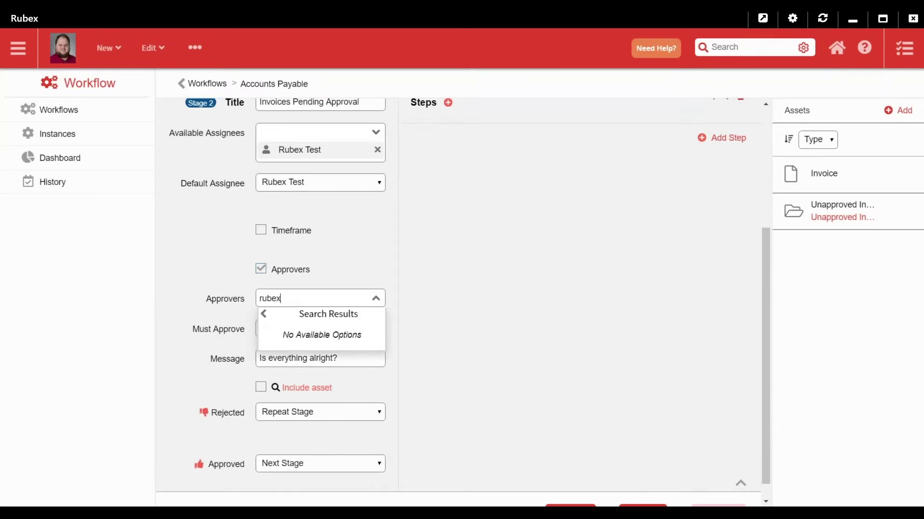
{"action": "left_click", "coordinate": [312, 341]}
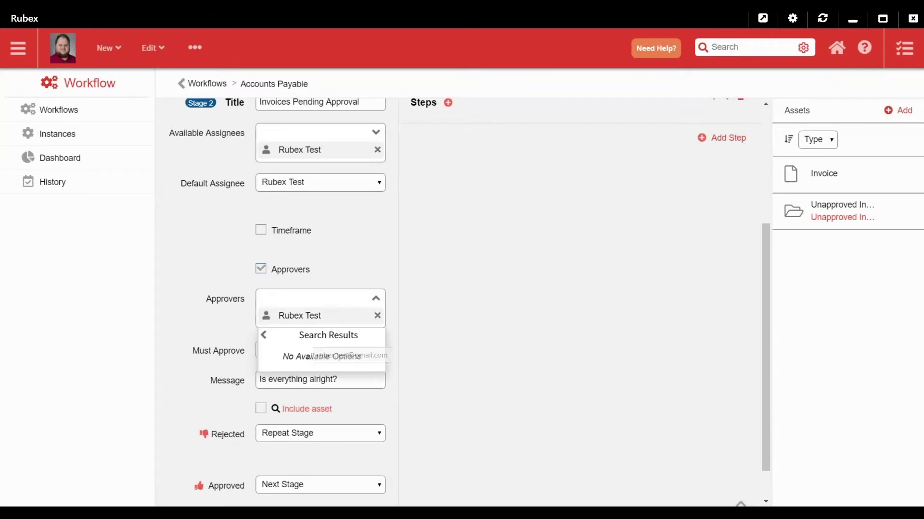
{"action": "left_click", "coordinate": [450, 353]}
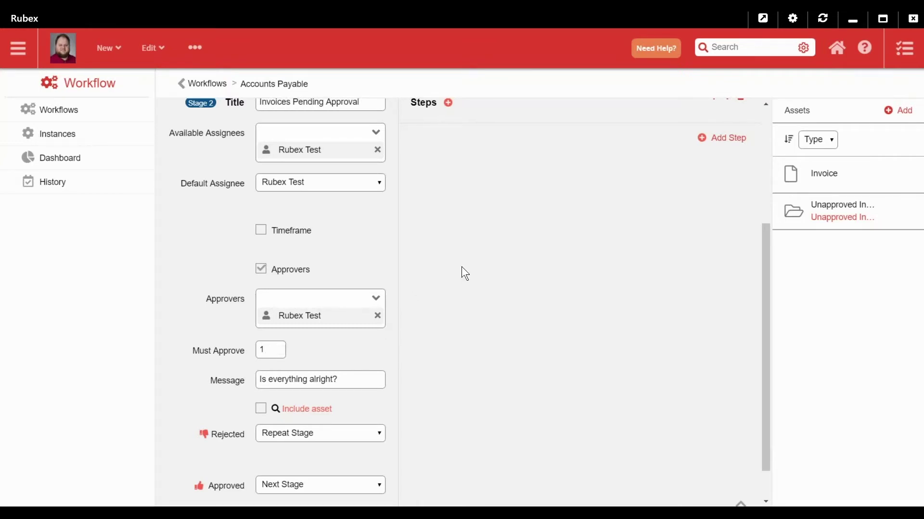
Step: Change the second stage's approval message to "Has this invoice been paid?"
{"action": "scroll", "coordinate": [417, 352], "scroll_direction": "down", "scroll_amount": 1}
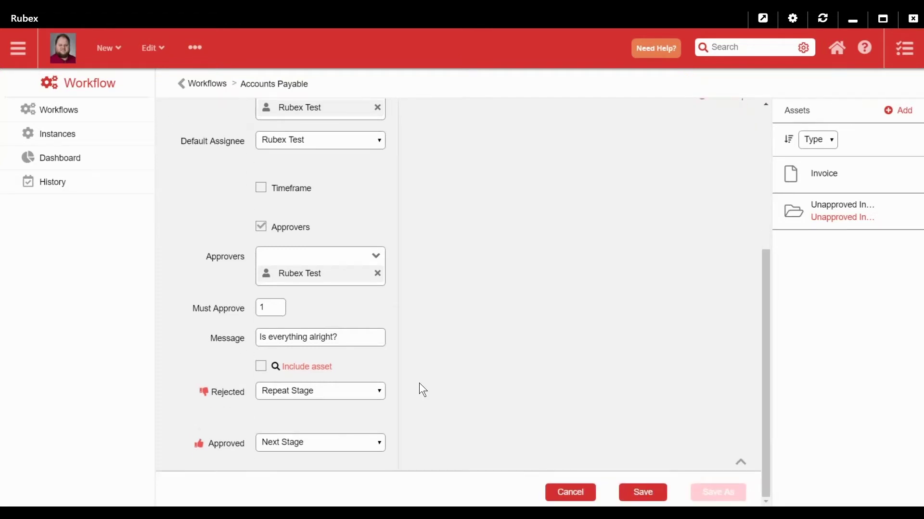
{"action": "scroll", "coordinate": [447, 298], "scroll_direction": "up", "scroll_amount": 2}
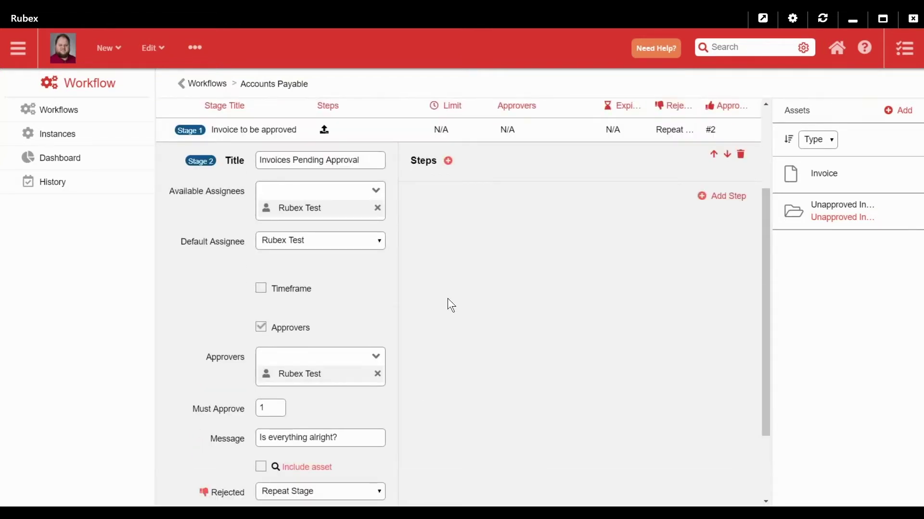
{"action": "scroll", "coordinate": [437, 357], "scroll_direction": "down", "scroll_amount": 2}
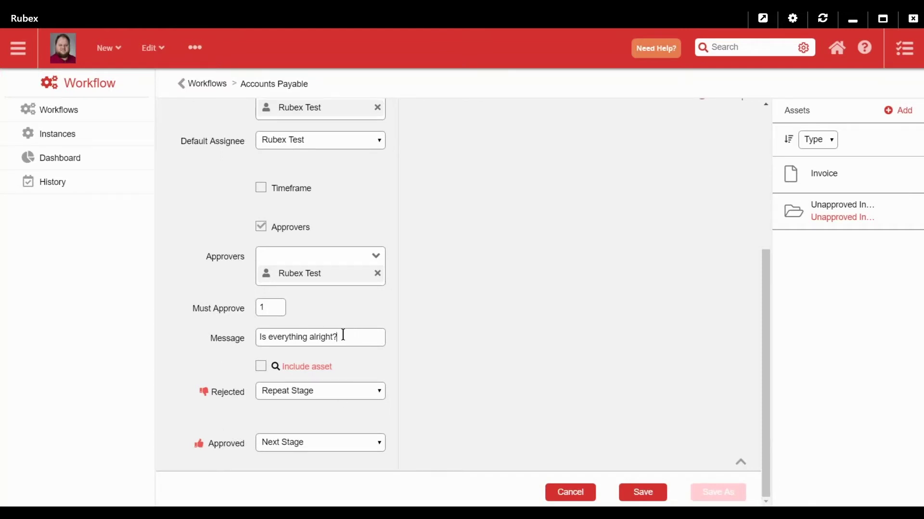
{"action": "left_click_drag", "start_coordinate": [333, 336], "coordinate": [235, 334]}
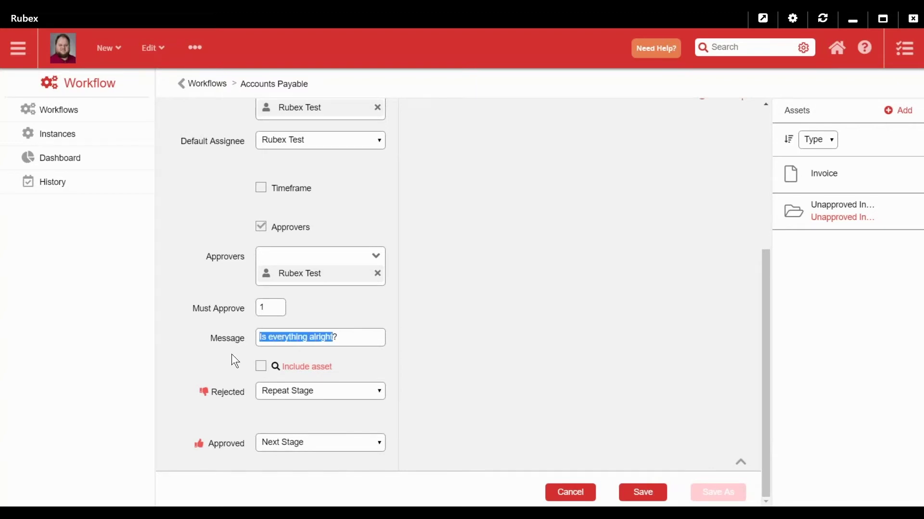
{"action": "type", "text": "Is this invo"}
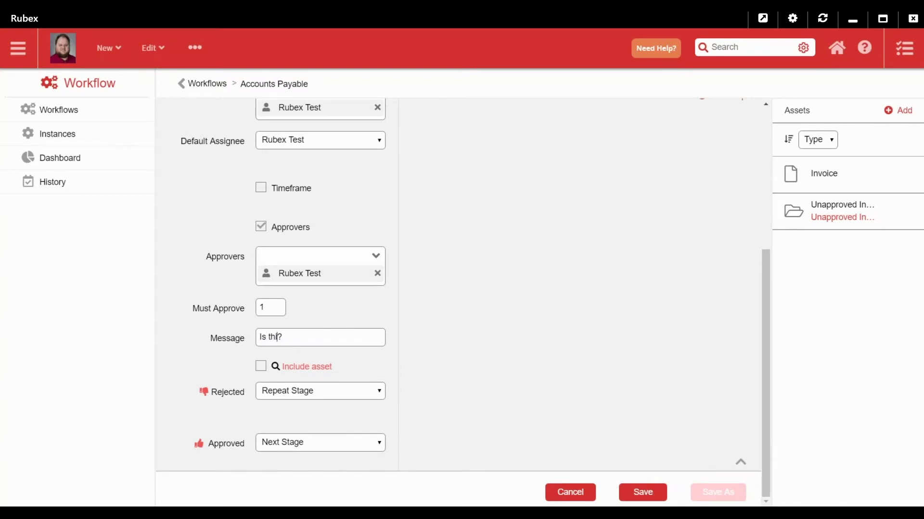
{"action": "type", "text": "ice valid"}
{"action": "key", "text": "ctrl+BackSpace"}
{"action": "key", "text": "ctrl+BackSpace"}
{"action": "key", "text": "ctrl+BackSpace"}
{"action": "key", "text": "ctrl+BackSpace"}
{"action": "type", "text": "Has this invoice been paid"}
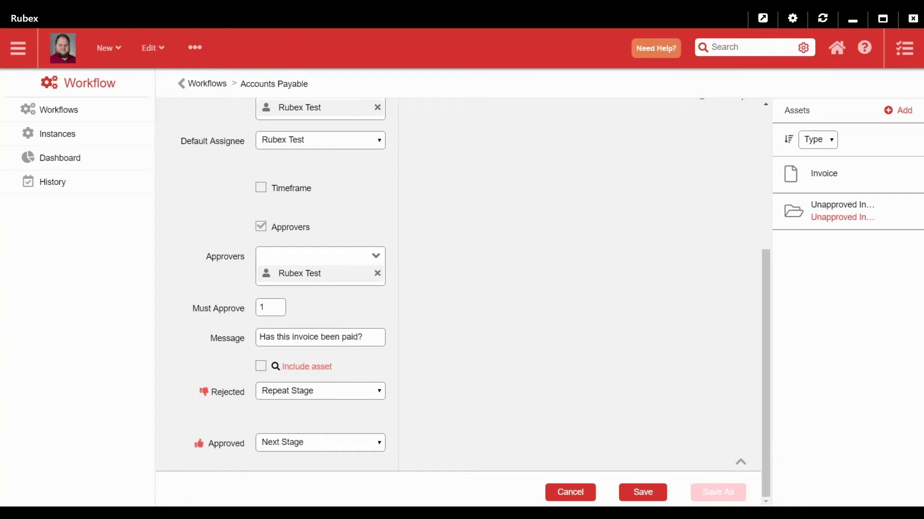
Step: Include the Invoice asset with the second stage's approval message
{"action": "left_click", "coordinate": [264, 370]}
{"action": "left_click", "coordinate": [296, 371]}
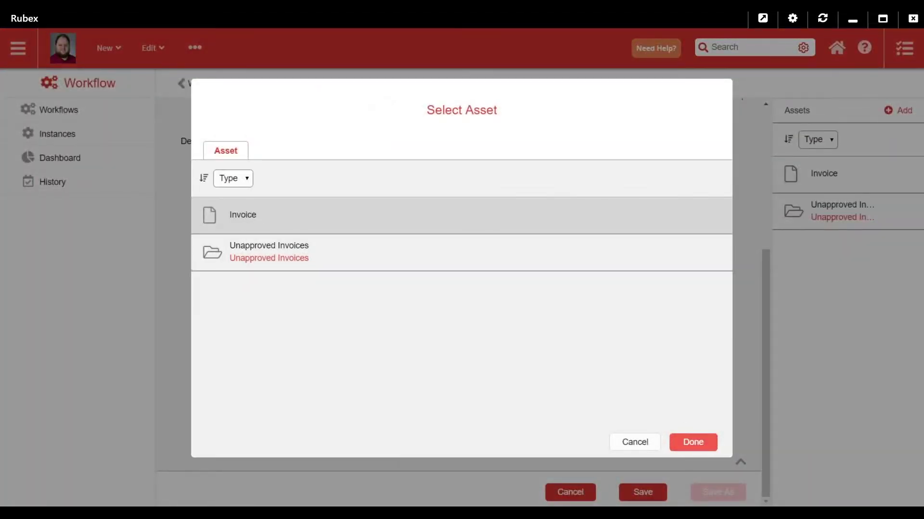
{"action": "left_click", "coordinate": [690, 443]}
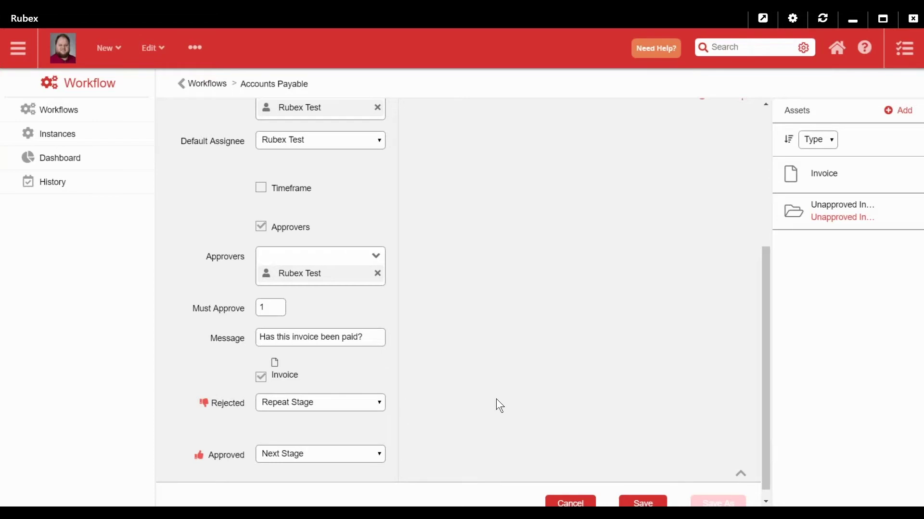
Step: Enable a timeframe on the "Invoices Pending Approval" stage and set its time limit to 2 days
{"action": "scroll", "coordinate": [421, 382], "scroll_direction": "up", "scroll_amount": 3}
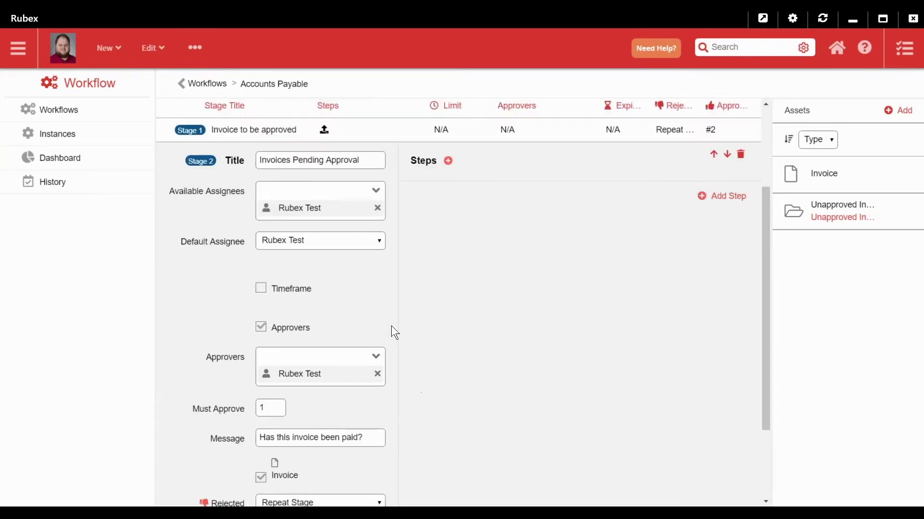
{"action": "scroll", "coordinate": [391, 325], "scroll_direction": "down", "scroll_amount": 3}
{"action": "scroll", "coordinate": [397, 327], "scroll_direction": "up", "scroll_amount": 1}
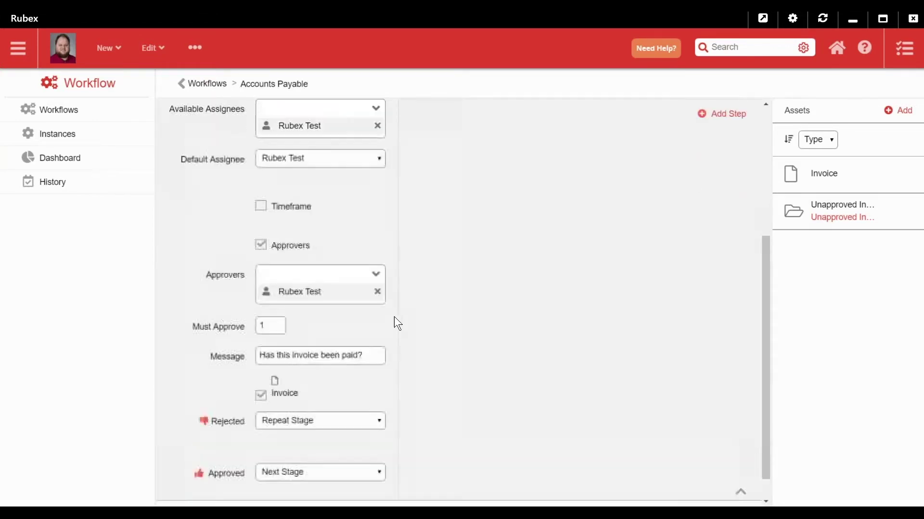
{"action": "scroll", "coordinate": [394, 317], "scroll_direction": "up", "scroll_amount": 2}
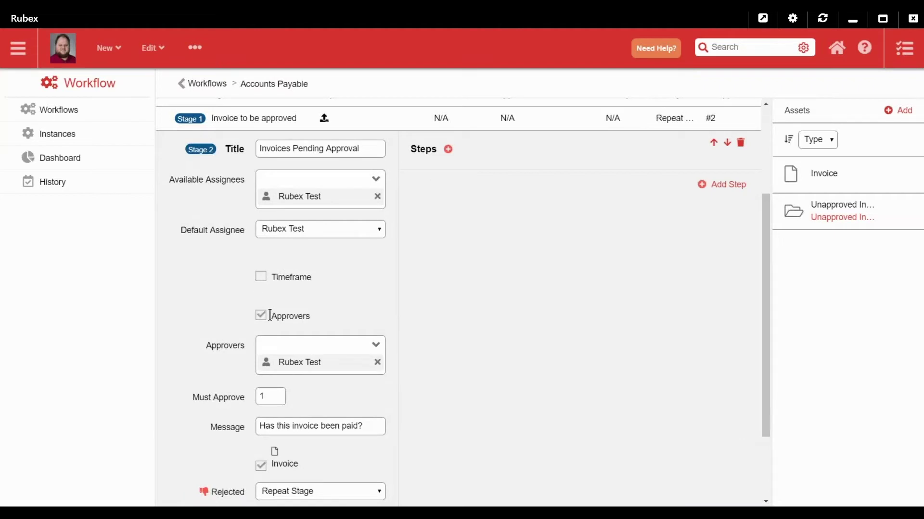
{"action": "left_click", "coordinate": [261, 278]}
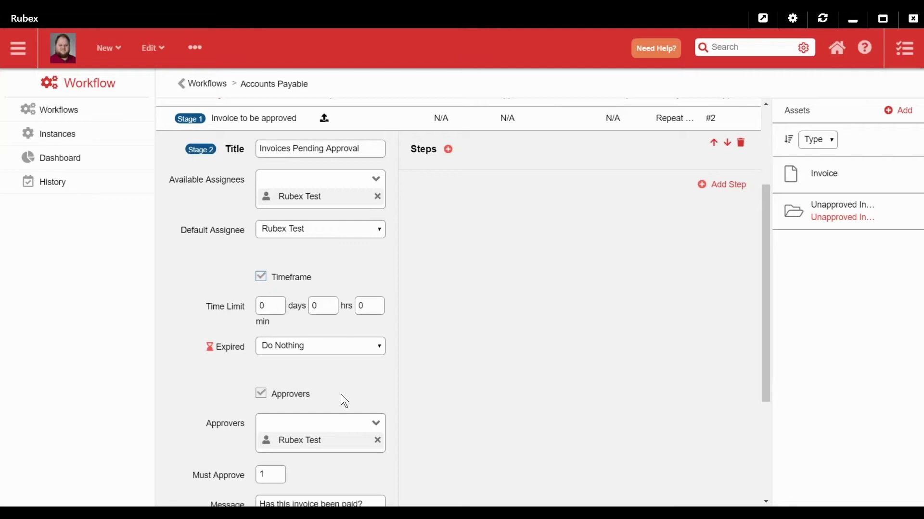
{"action": "left_click", "coordinate": [285, 347]}
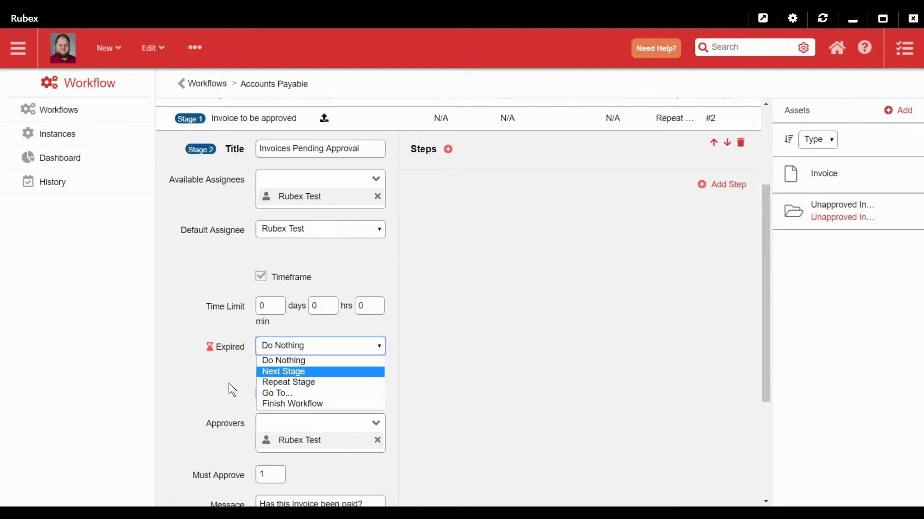
{"action": "left_click", "coordinate": [273, 307]}
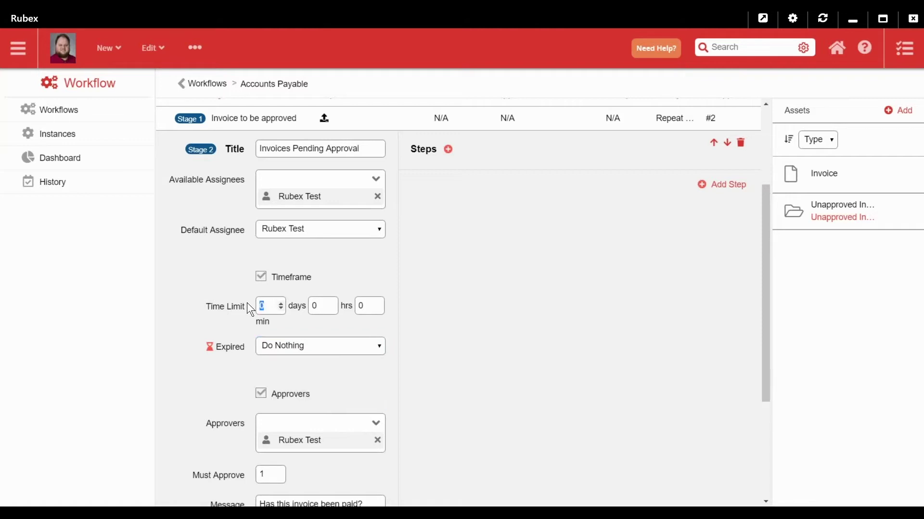
{"action": "type", "text": "2"}
{"action": "left_click", "coordinate": [452, 355]}
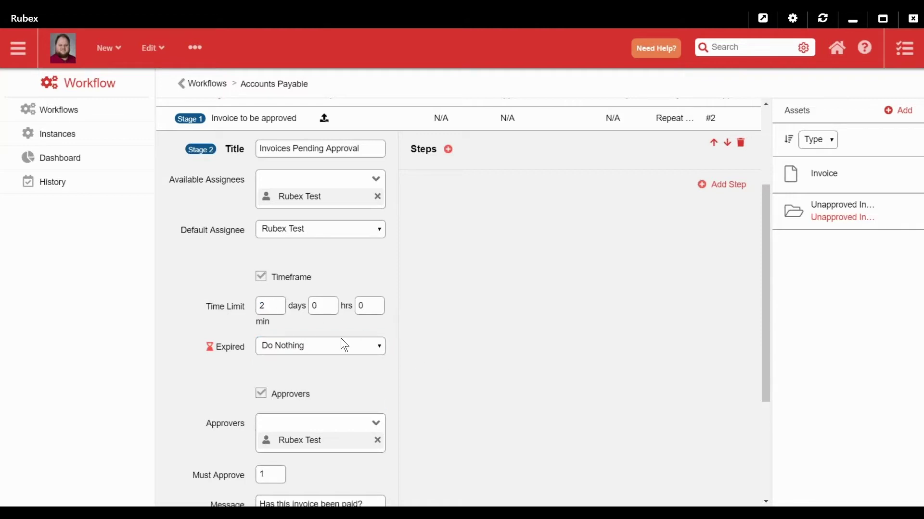
Step: Set the second stage's expired action to go to a new stage titled "Pending Approval"
{"action": "left_click", "coordinate": [303, 346]}
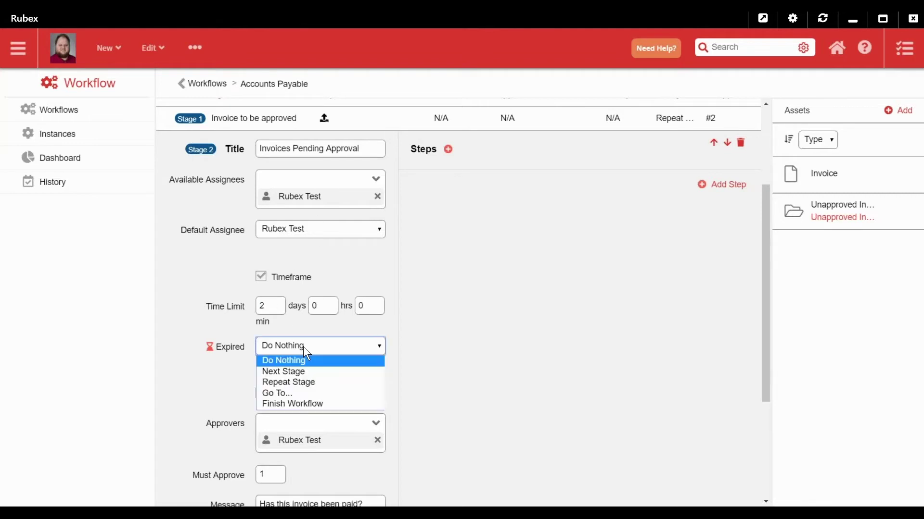
{"action": "left_click", "coordinate": [292, 394]}
{"action": "left_click", "coordinate": [354, 367]}
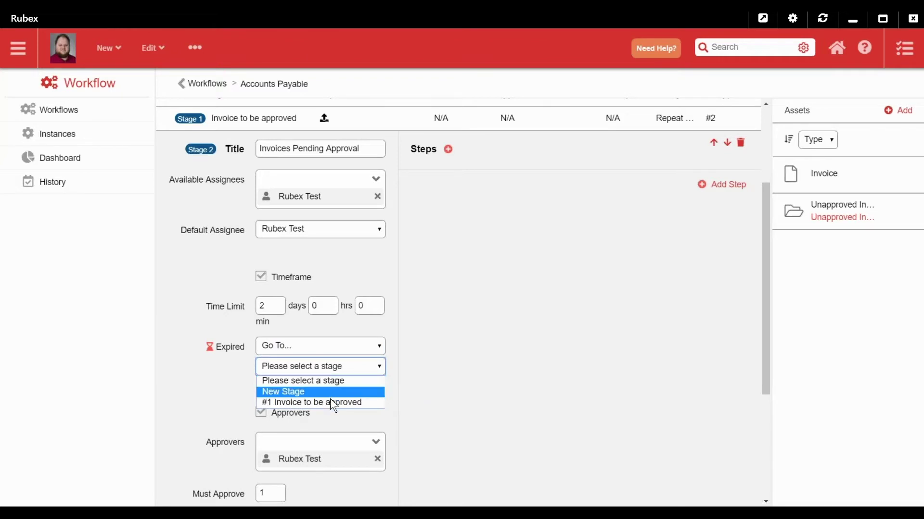
{"action": "left_click", "coordinate": [330, 391]}
{"action": "type", "text": "Pending Approval"}
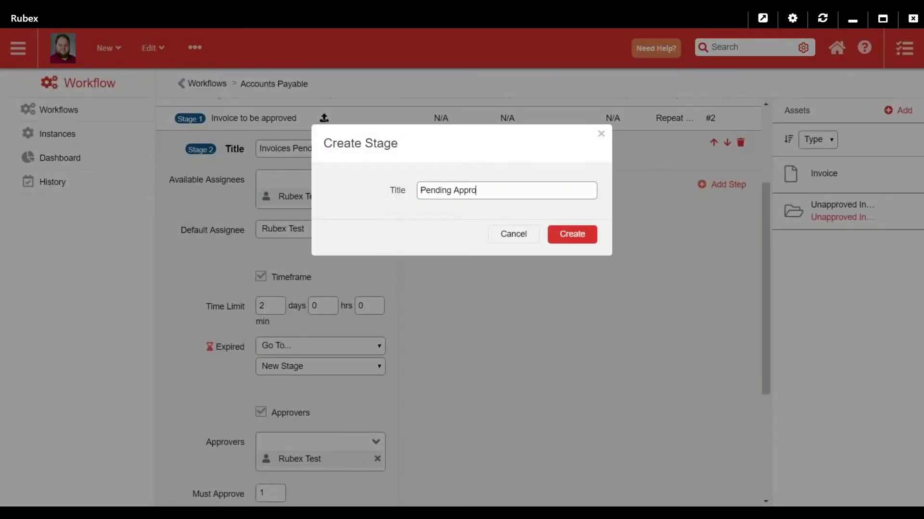
{"action": "left_click", "coordinate": [577, 235]}
Step: Add the Rubex Test account as an available assignee of the "Pending Approval" stage
{"action": "scroll", "coordinate": [435, 354], "scroll_direction": "down", "scroll_amount": 5}
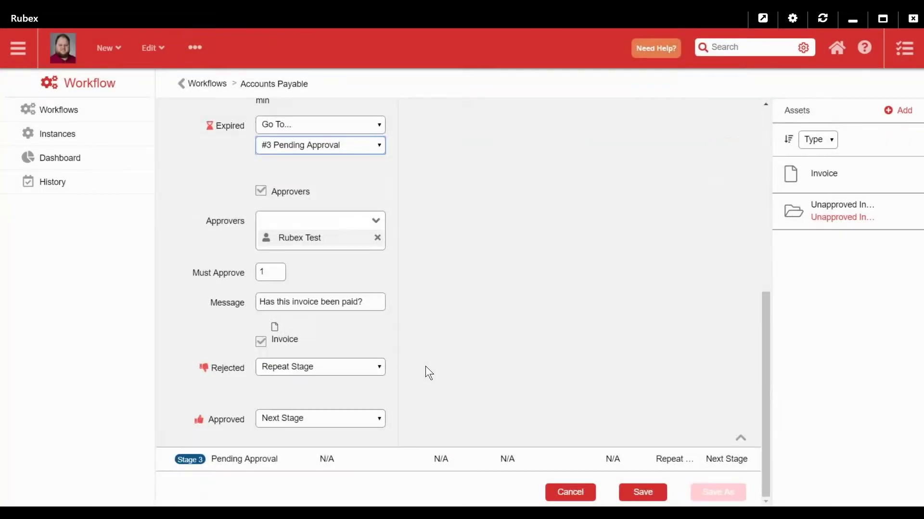
{"action": "left_click", "coordinate": [415, 455]}
{"action": "left_click", "coordinate": [330, 281]}
{"action": "type", "text": "run"}
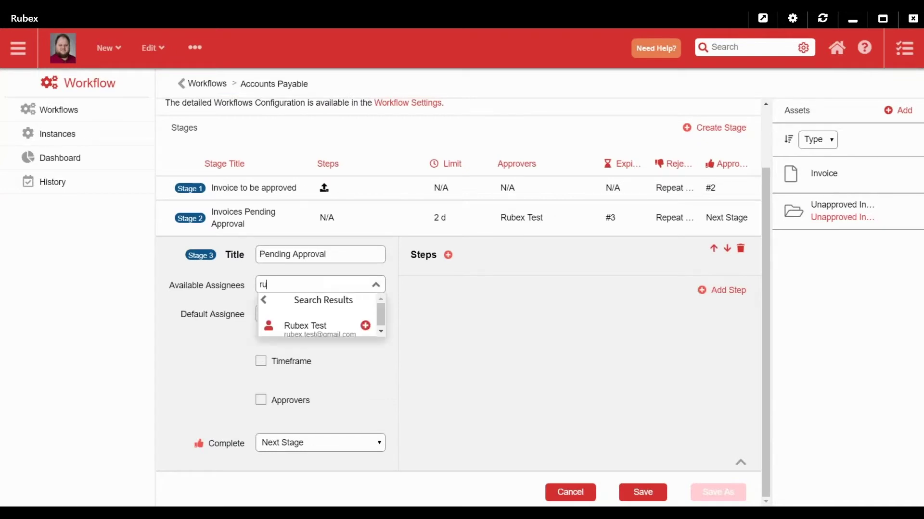
{"action": "key", "text": "BackSpace"}
{"action": "type", "text": "b"}
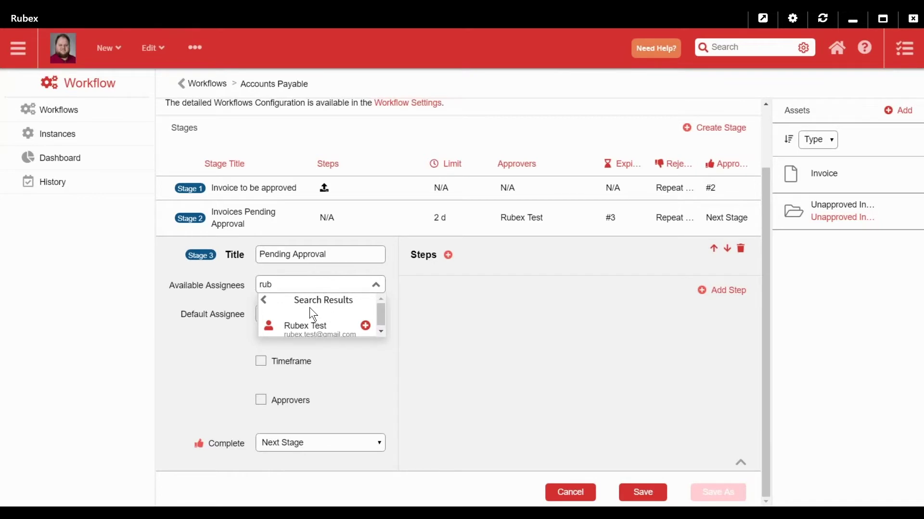
{"action": "left_click", "coordinate": [291, 329]}
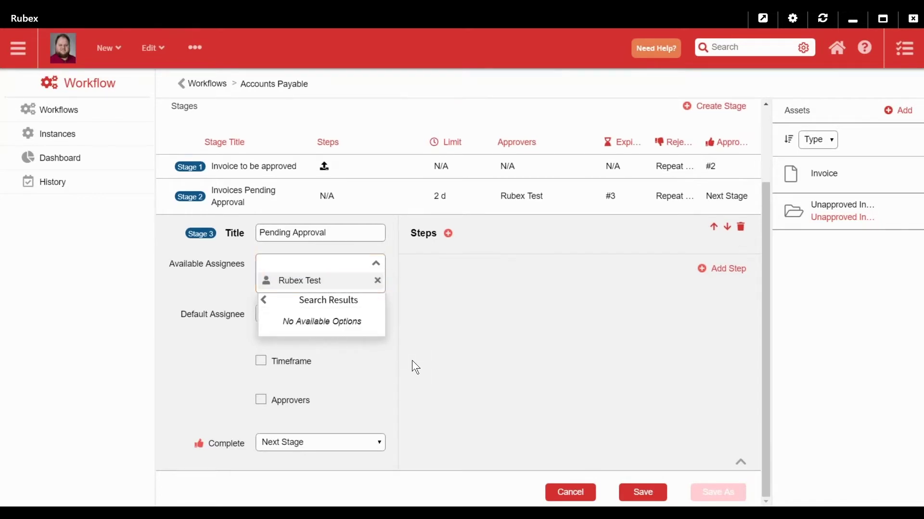
{"action": "left_click", "coordinate": [469, 314]}
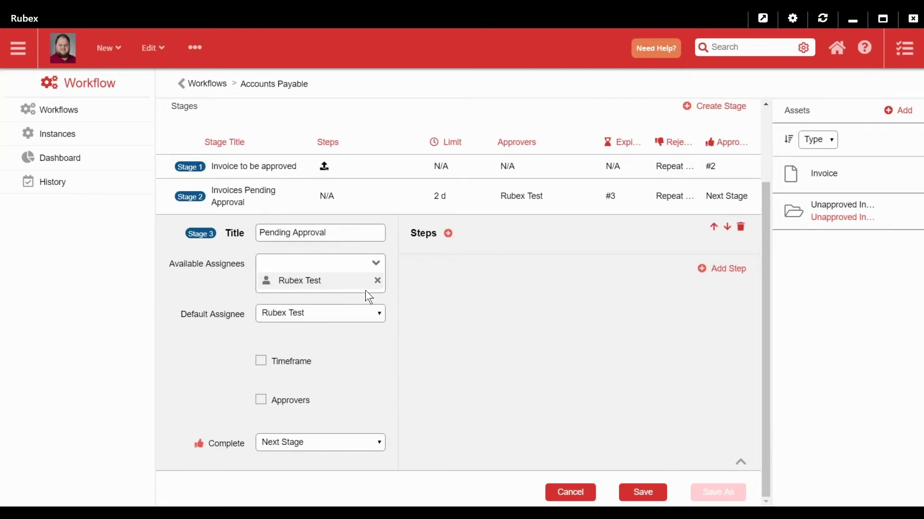
Step: Add an automatic Send Message step to the "Pending Approval" stage, addressed to the Rubex Test account
{"action": "left_click", "coordinate": [449, 234]}
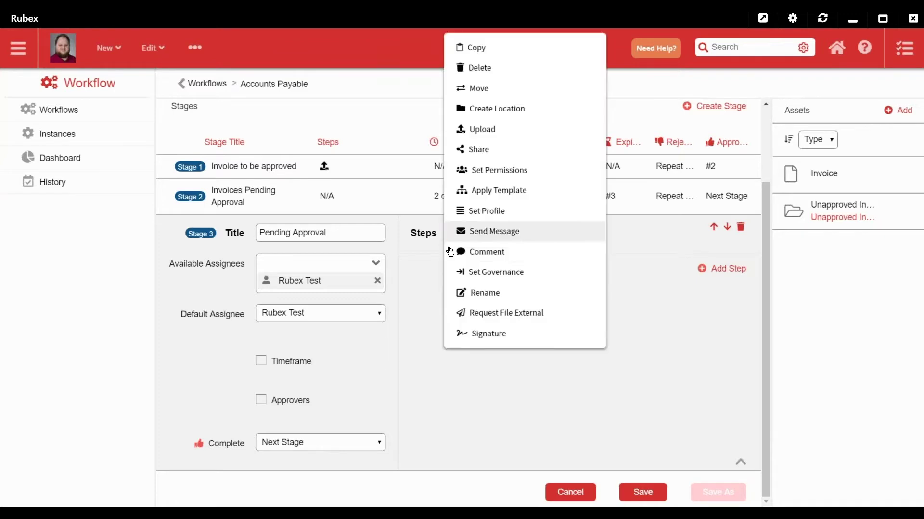
{"action": "left_click", "coordinate": [486, 231]}
{"action": "left_click", "coordinate": [608, 252]}
{"action": "left_click", "coordinate": [612, 336]}
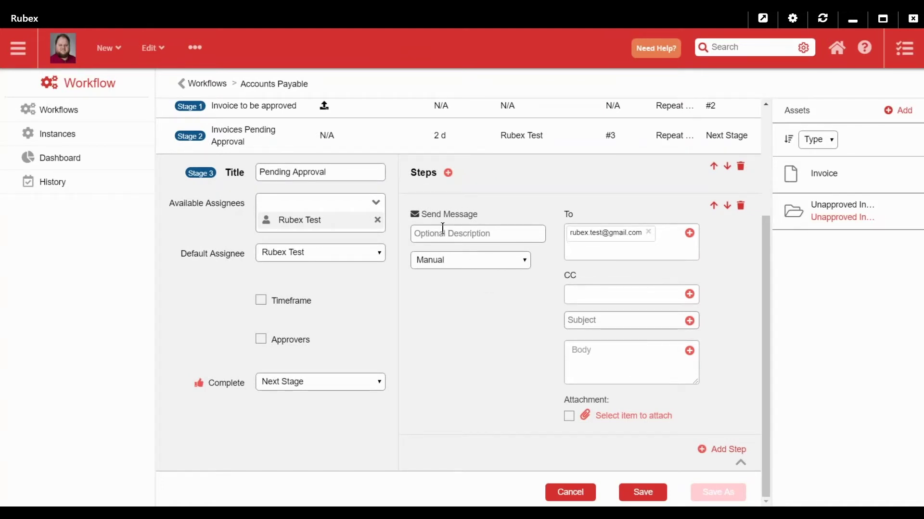
{"action": "left_click", "coordinate": [507, 261]}
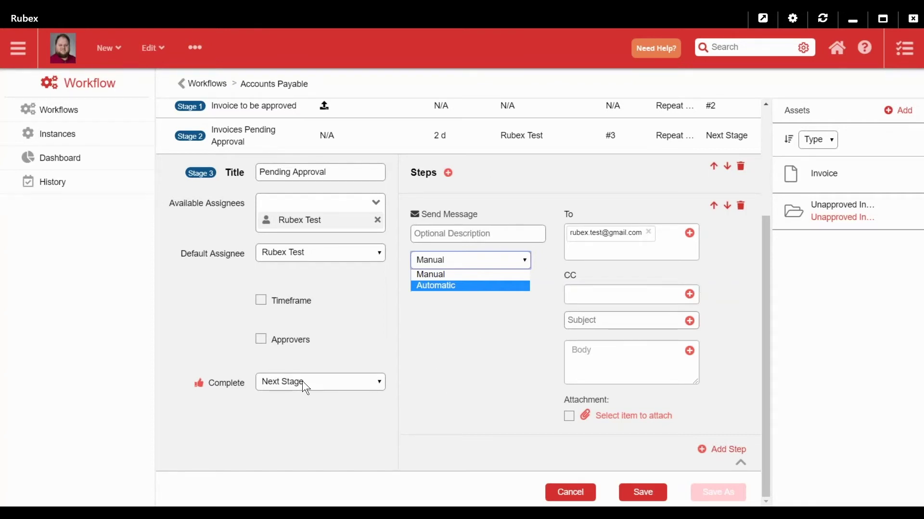
{"action": "left_click", "coordinate": [444, 284]}
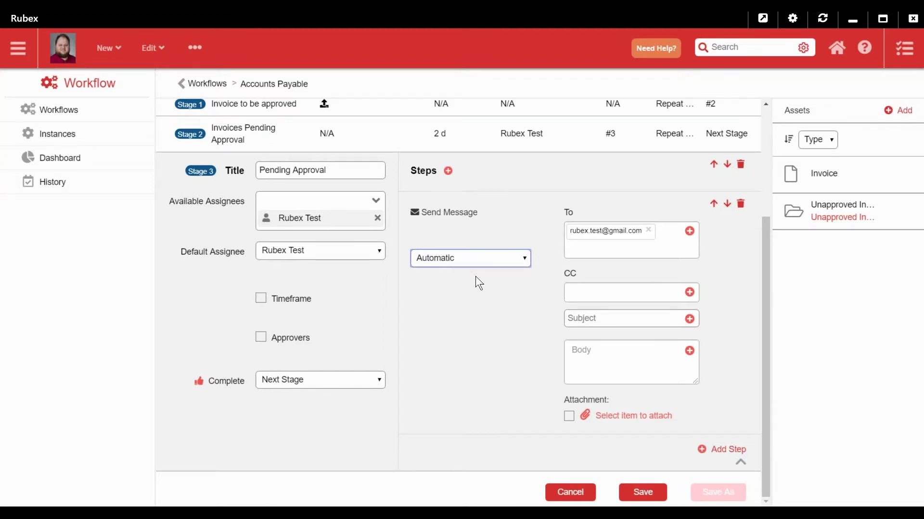
Step: Give the message the subject "Pending Approval" and the body "This invoice has been pending approval for 2 days."
{"action": "left_click", "coordinate": [641, 320]}
{"action": "type", "text": "Pending"}
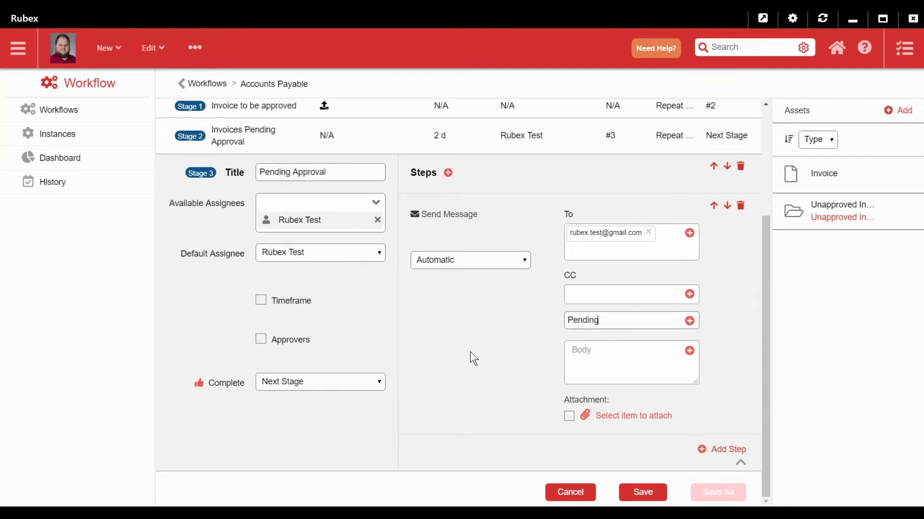
{"action": "type", "text": " Approval"}
{"action": "key", "text": "Tab"}
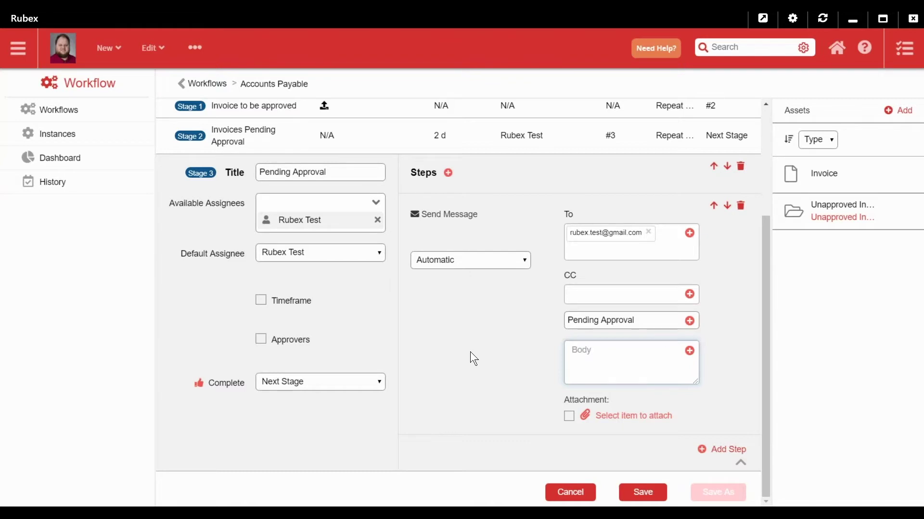
{"action": "type", "text": "s invoice has been pending approv"}
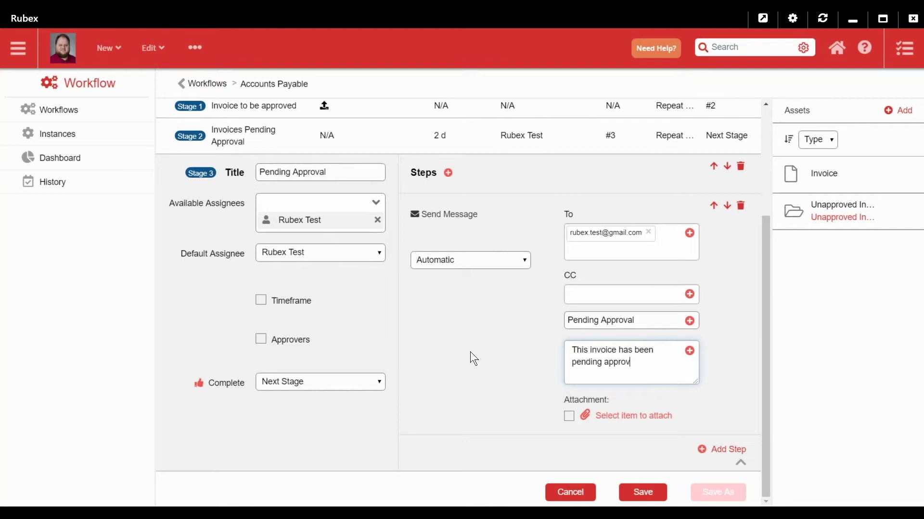
{"action": "type", "text": "al for 2 days."}
Step: Set the "Pending Approval" stage's completion action to go to stage #2 Invoices Pending Approval
{"action": "left_click", "coordinate": [298, 382]}
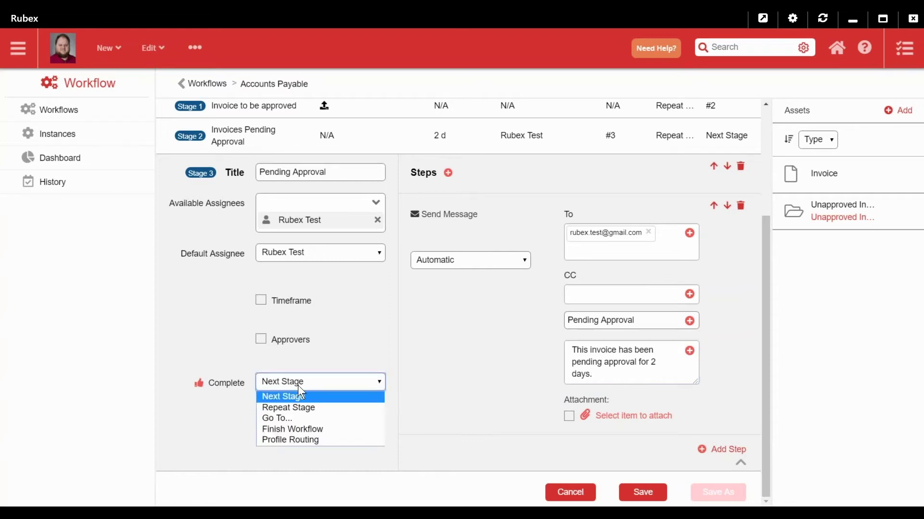
{"action": "left_click", "coordinate": [292, 418]}
{"action": "left_click", "coordinate": [318, 409]}
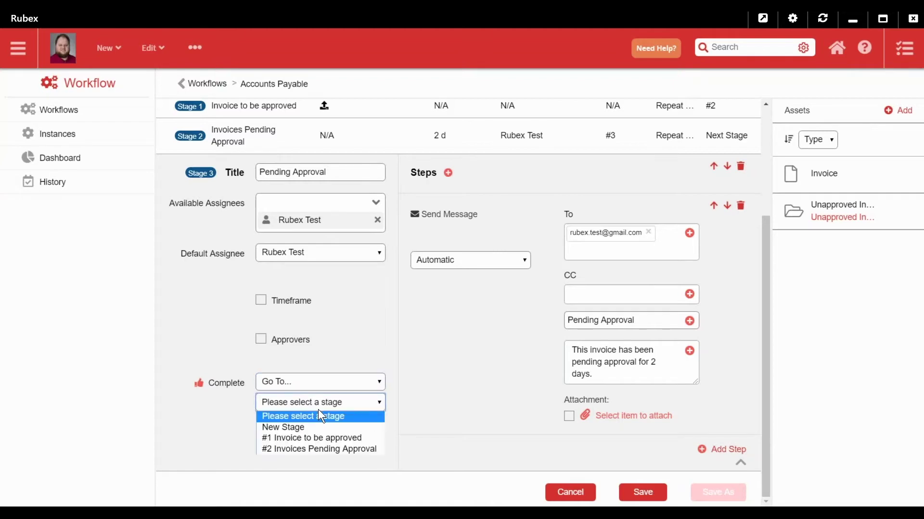
{"action": "left_click", "coordinate": [308, 450]}
Step: Set the "Invoices Pending Approval" stage's rejected action to go to a new stage titled "Rejected Invoice"
{"action": "scroll", "coordinate": [488, 406], "scroll_direction": "up", "scroll_amount": 3}
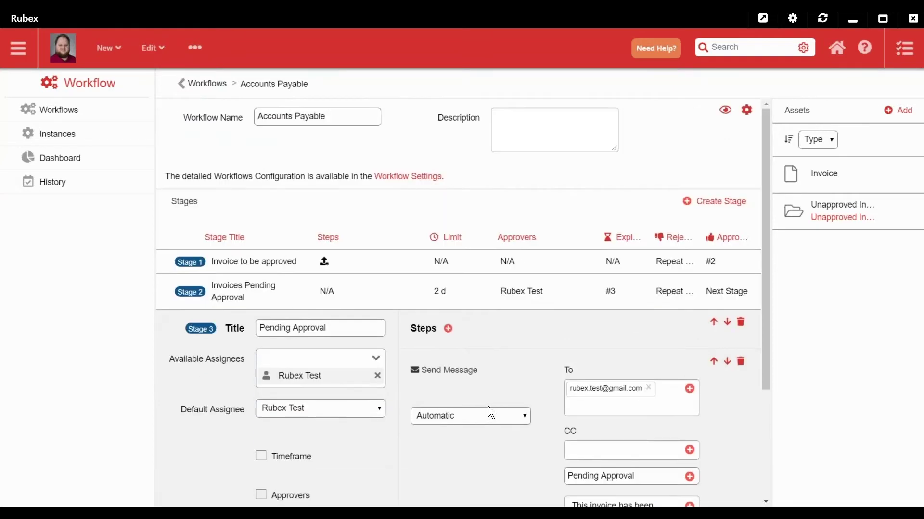
{"action": "scroll", "coordinate": [488, 405], "scroll_direction": "down", "scroll_amount": 3}
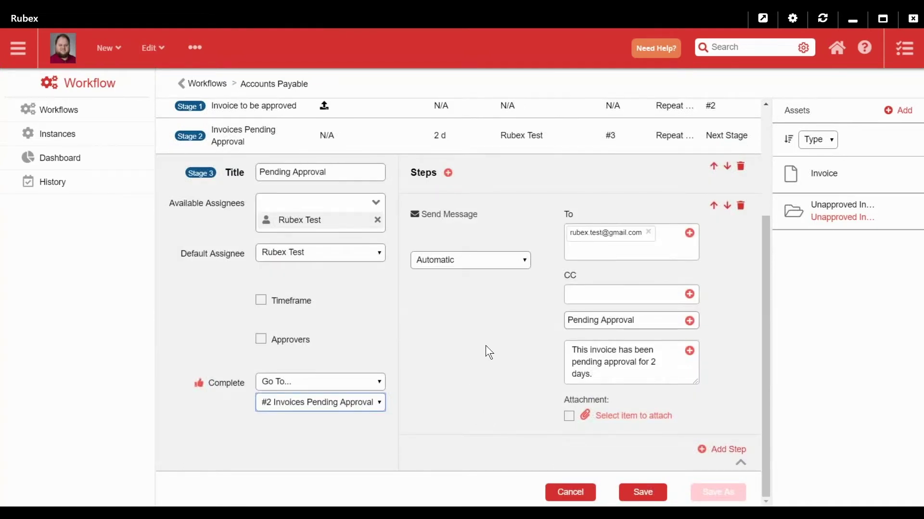
{"action": "left_click", "coordinate": [491, 142]}
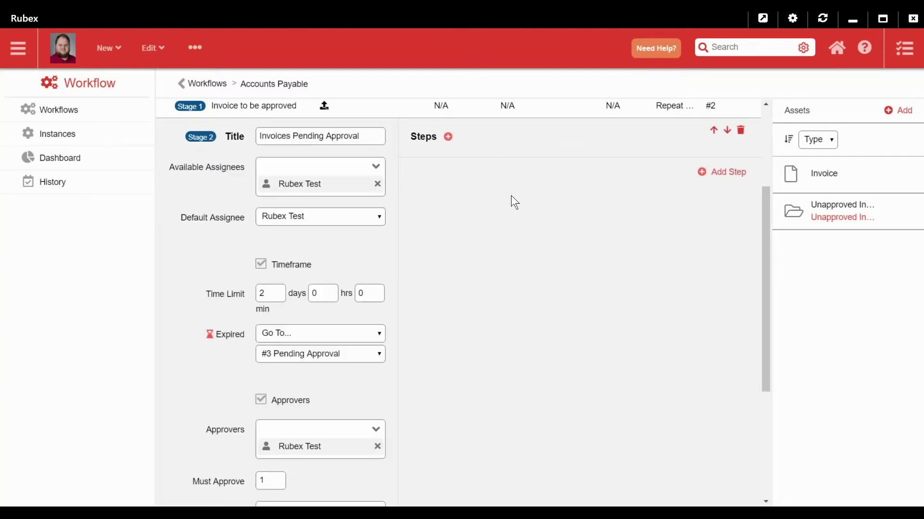
{"action": "scroll", "coordinate": [480, 311], "scroll_direction": "down", "scroll_amount": 5}
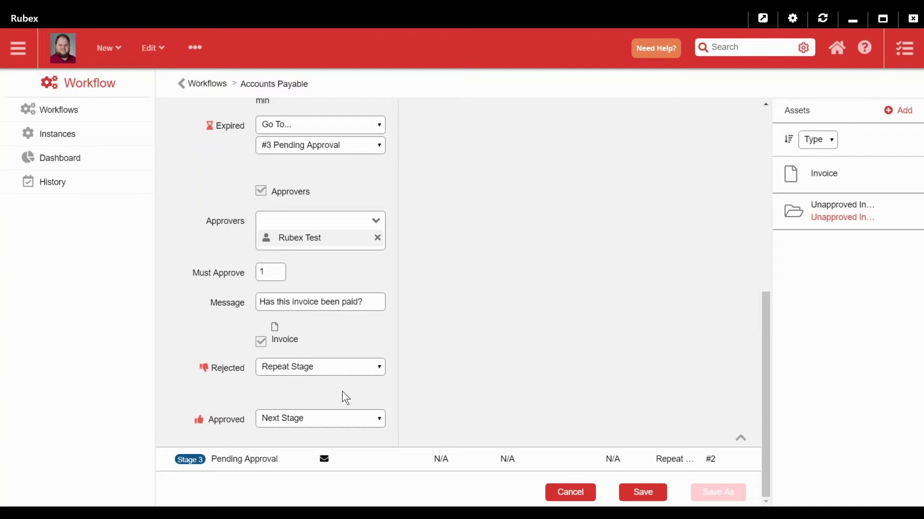
{"action": "left_click", "coordinate": [315, 370]}
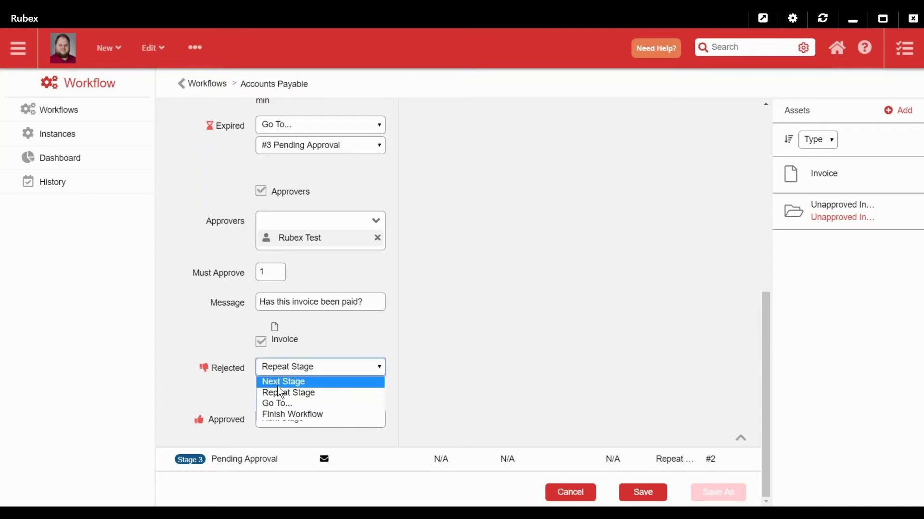
{"action": "left_click", "coordinate": [318, 402]}
{"action": "left_click", "coordinate": [301, 391]}
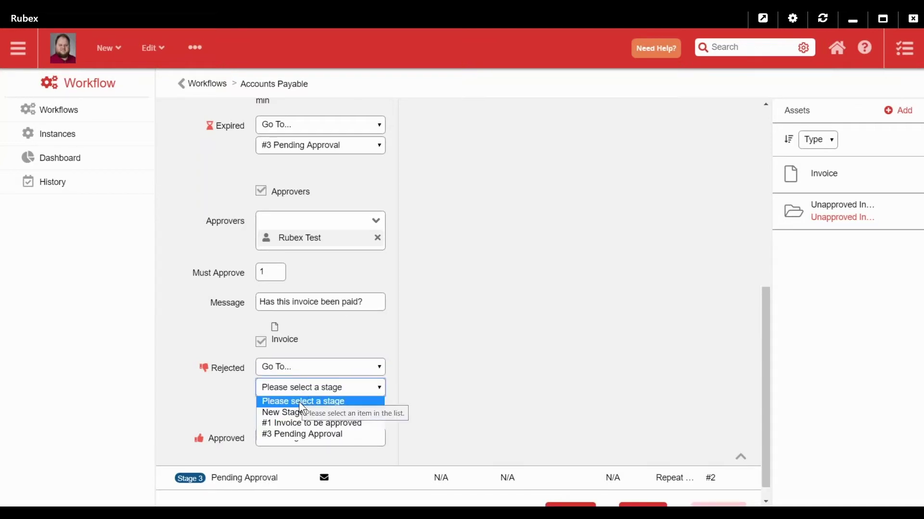
{"action": "left_click", "coordinate": [291, 412]}
{"action": "type", "text": "Rejected "}
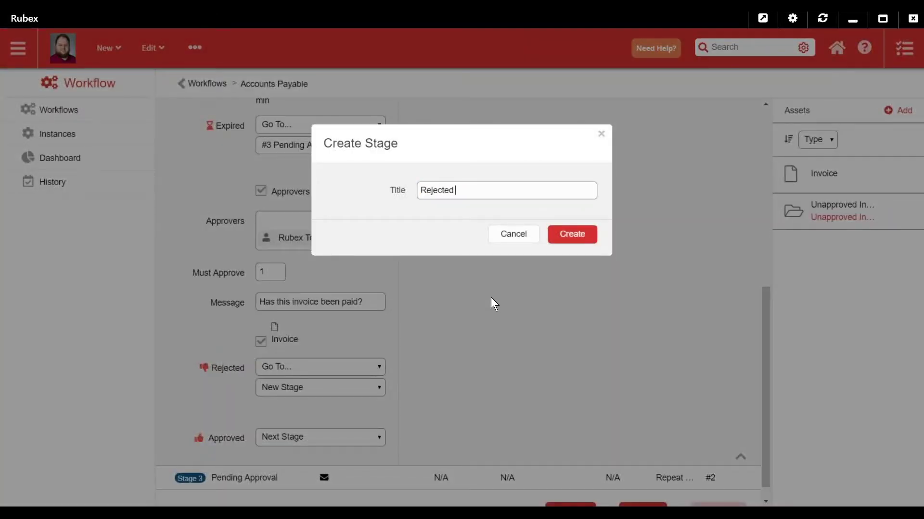
{"action": "type", "text": "Invoice"}
{"action": "left_click", "coordinate": [563, 235]}
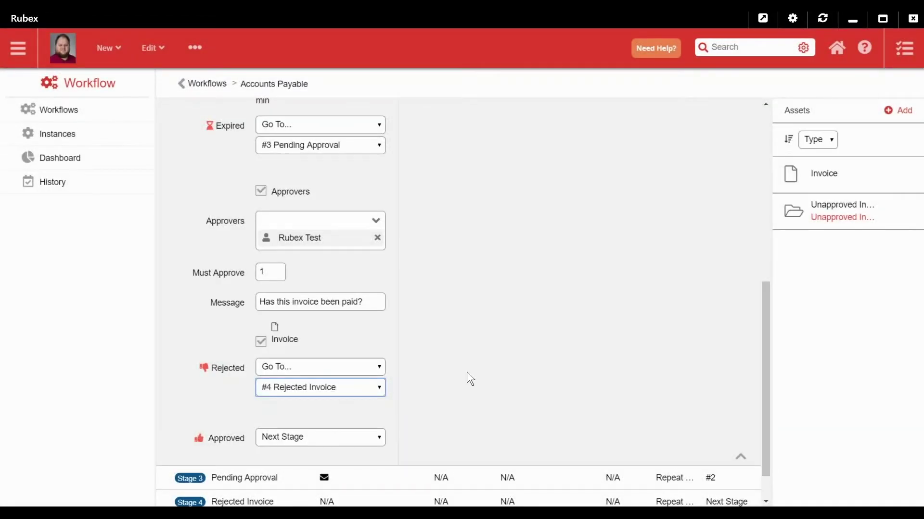
Step: Add the Rubex Test account as an available assignee of the "Rejected Invoice" stage
{"action": "scroll", "coordinate": [481, 364], "scroll_direction": "down", "scroll_amount": 1}
{"action": "left_click", "coordinate": [429, 465]}
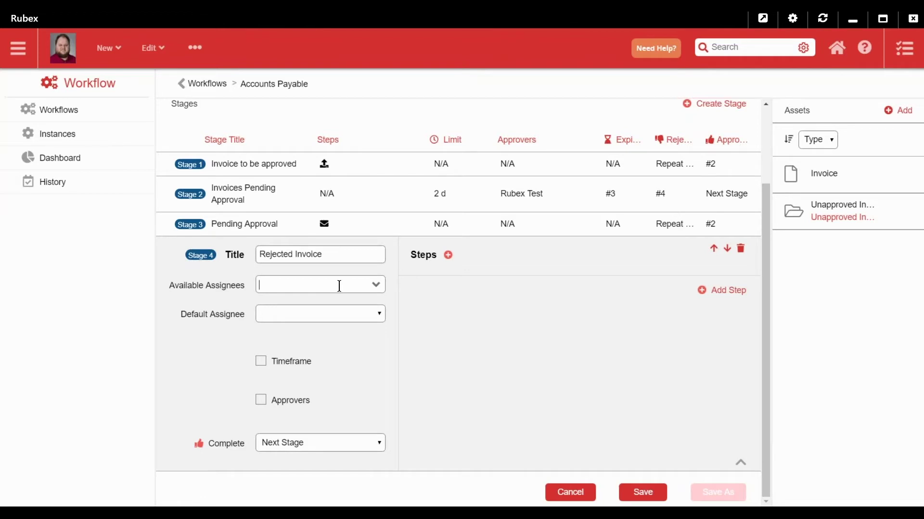
{"action": "type", "text": "rube"}
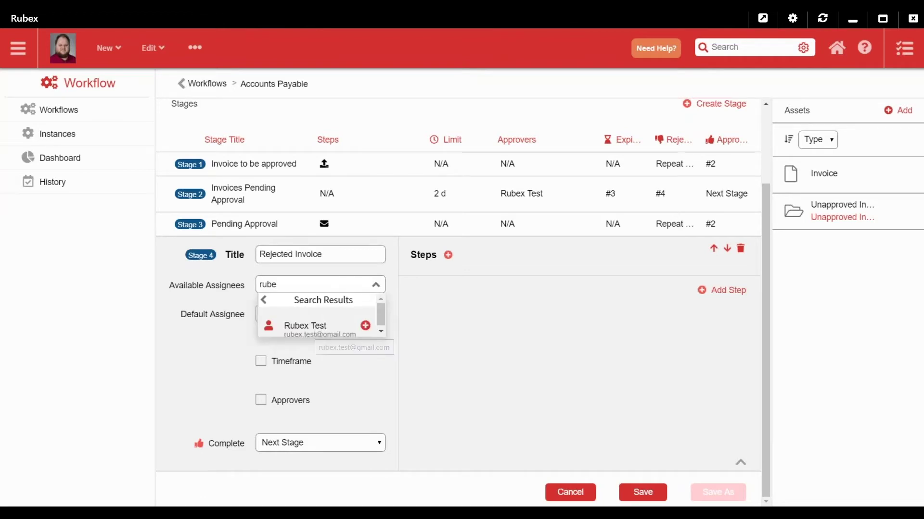
{"action": "left_click", "coordinate": [318, 331]}
Step: Add an automatic Send Message step to the "Rejected Invoice" stage, addressed to the Rubex Test account
{"action": "left_click", "coordinate": [448, 235]}
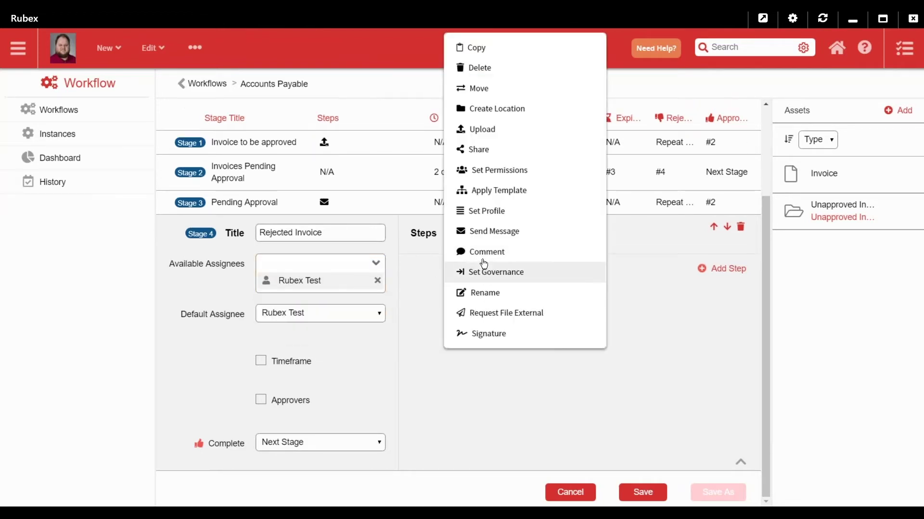
{"action": "left_click", "coordinate": [494, 231]}
{"action": "left_click", "coordinate": [483, 281]}
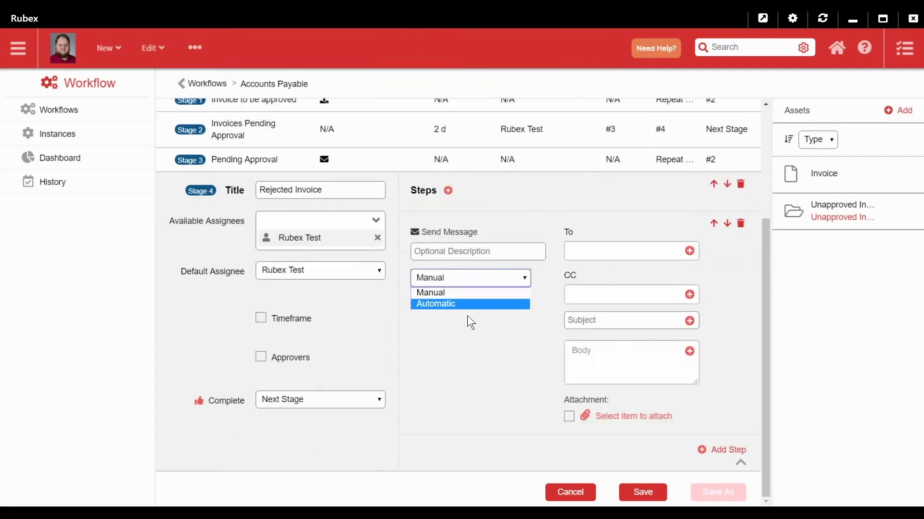
{"action": "left_click", "coordinate": [467, 304]}
{"action": "left_click", "coordinate": [646, 249]}
{"action": "type", "text": "rub"}
{"action": "left_click", "coordinate": [624, 273]}
Step: Set the subject of the fourth stage's message to "Rejected Invoice"
{"action": "left_click", "coordinate": [597, 334]}
{"action": "type", "text": "Rject"}
{"action": "key", "text": "BackSpace"}
{"action": "key", "text": "BackSpace"}
{"action": "key", "text": "BackSpace"}
{"action": "key", "text": "BackSpace"}
{"action": "type", "text": "ejected Invoice"}
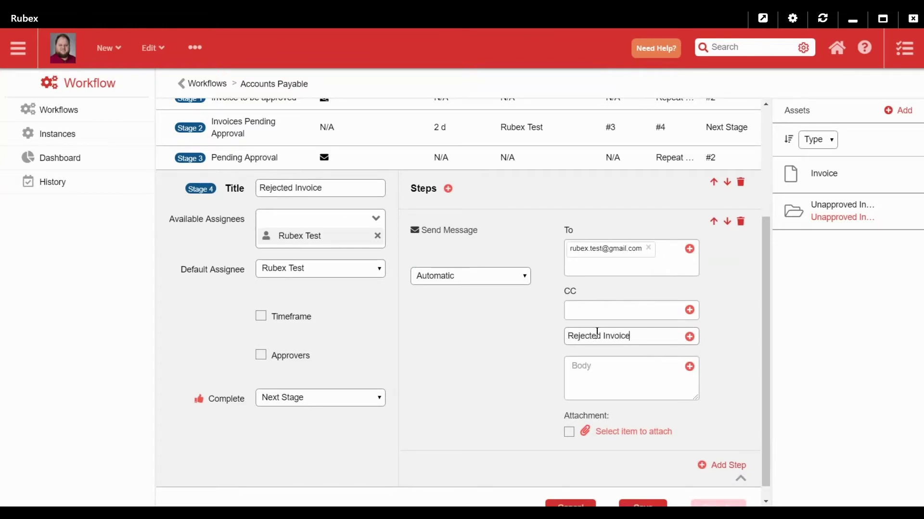
Step: Write "This Invoice has been rejected." as the rejection message's body and attach the Invoice asset
{"action": "key", "text": "Tab"}
{"action": "type", "text": "This "}
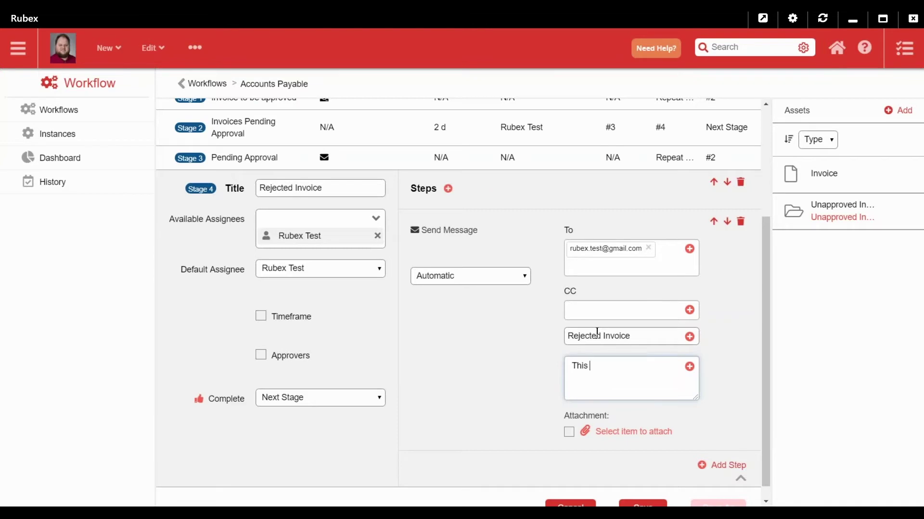
{"action": "type", "text": "Invoice has been rejected."}
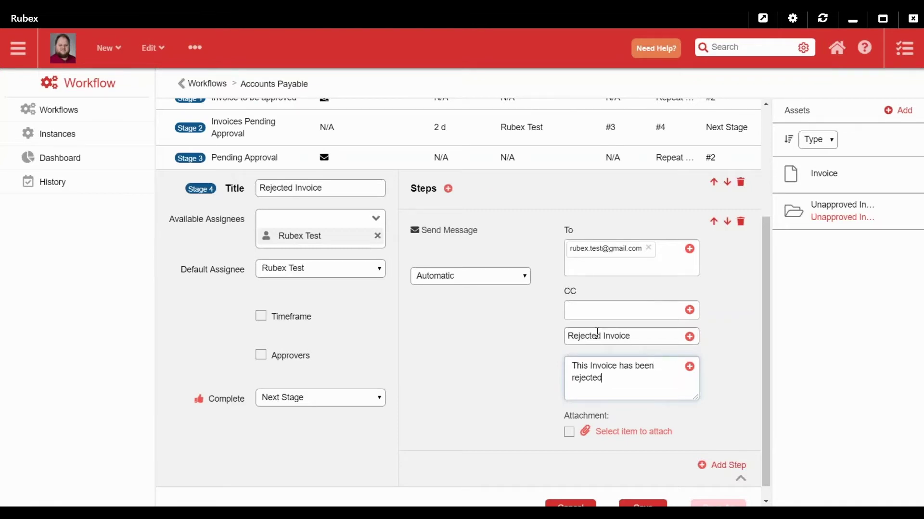
{"action": "left_click", "coordinate": [569, 432]}
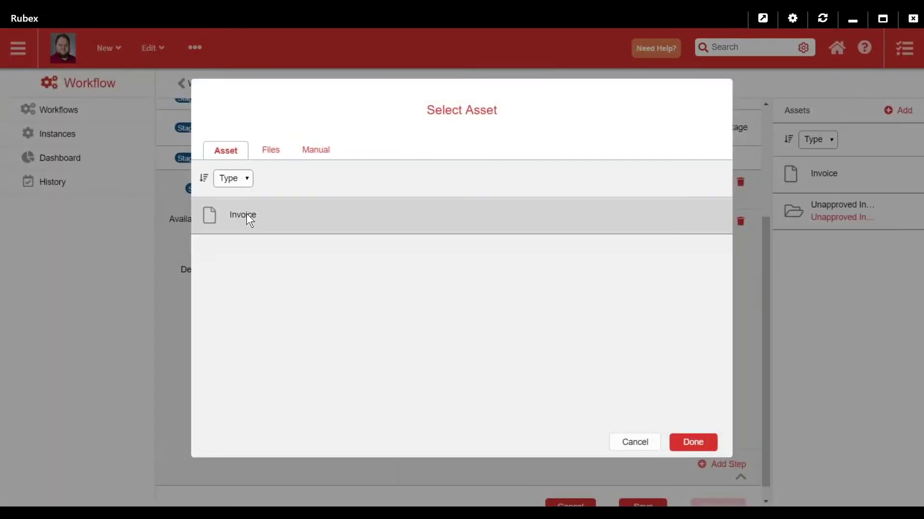
{"action": "left_click", "coordinate": [693, 442]}
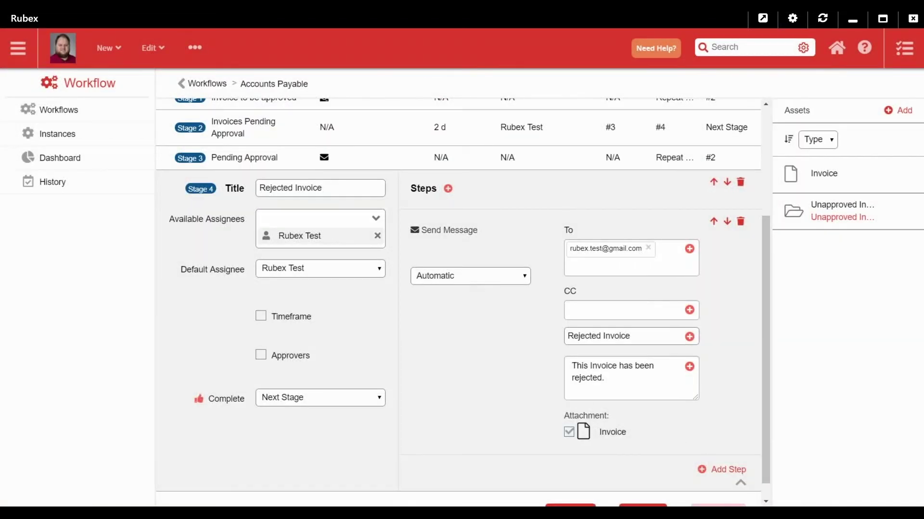
Step: Add an automatic Delete step for the Invoice asset to the "Rejected Invoice" stage
{"action": "right_click", "coordinate": [706, 455]}
{"action": "left_click", "coordinate": [744, 186]}
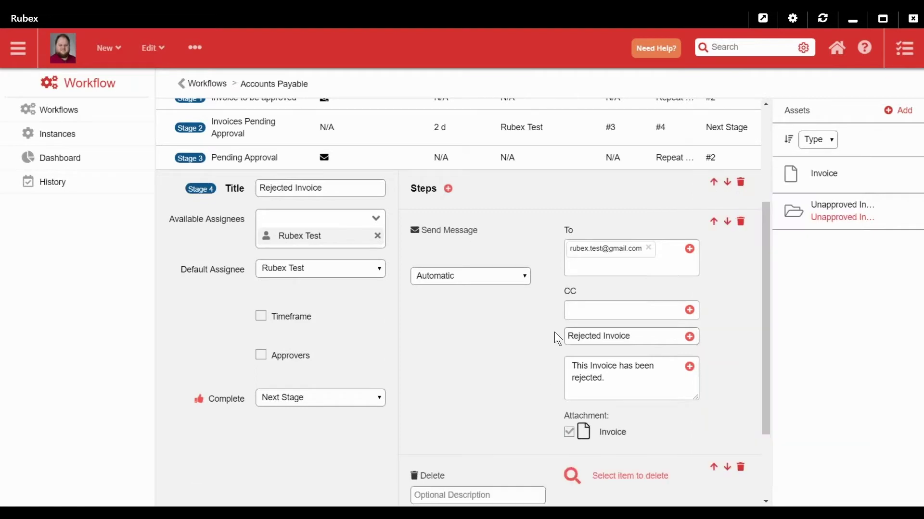
{"action": "scroll", "coordinate": [486, 437], "scroll_direction": "down", "scroll_amount": 3}
{"action": "left_click", "coordinate": [470, 413]}
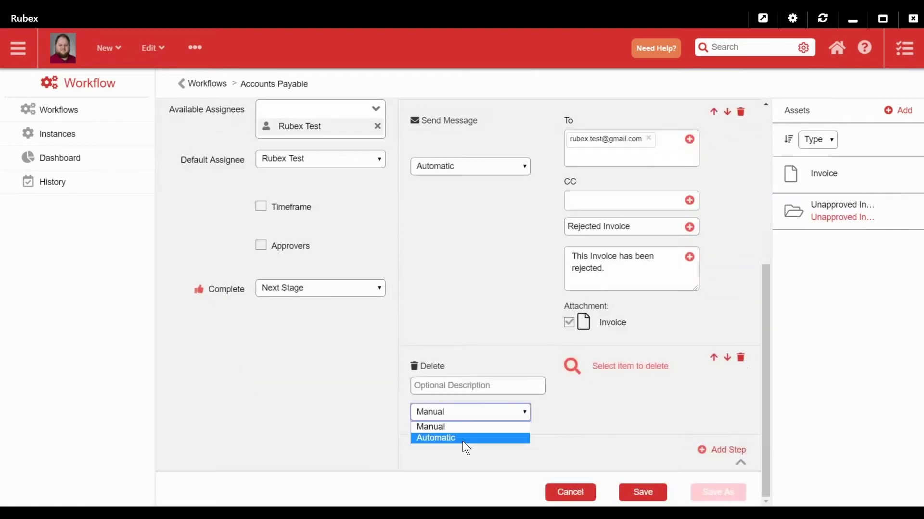
{"action": "left_click", "coordinate": [463, 438]}
{"action": "left_click", "coordinate": [620, 369]}
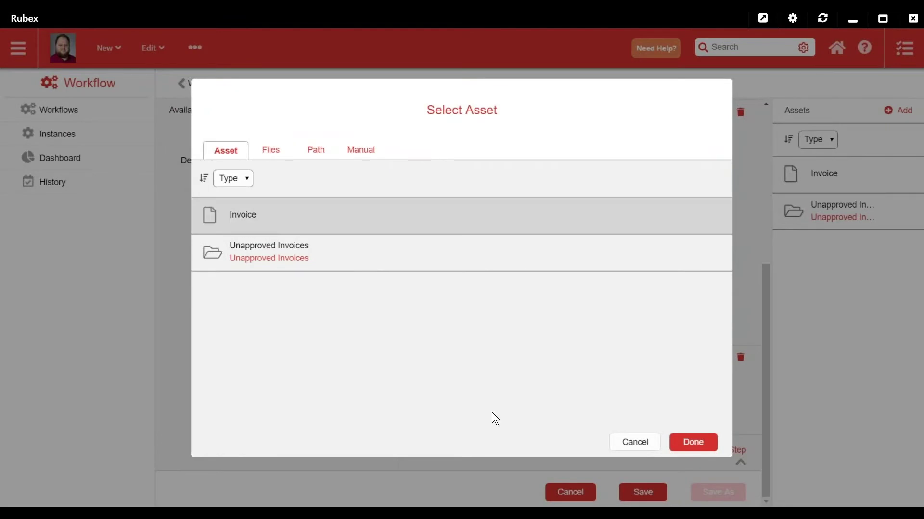
{"action": "left_click", "coordinate": [703, 443]}
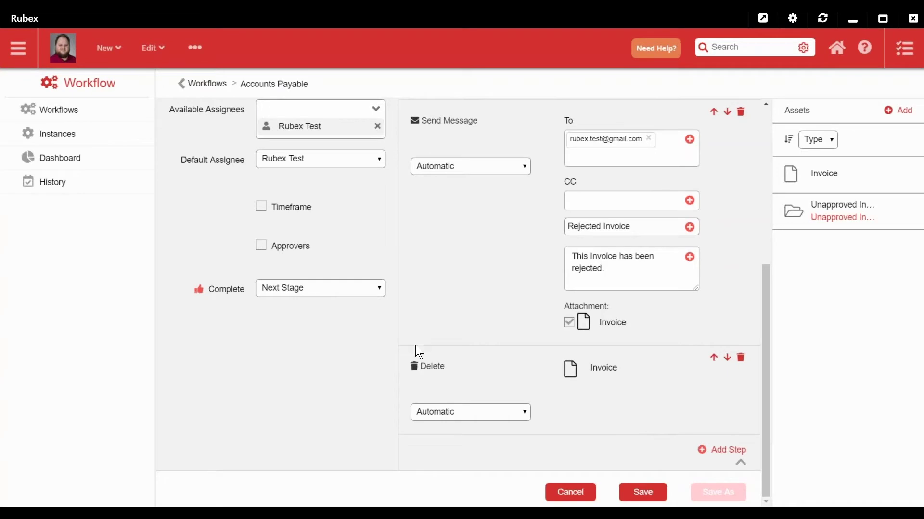
Step: Set the "Rejected Invoice" stage to finish the workflow on completion with the status Failed
{"action": "scroll", "coordinate": [539, 407], "scroll_direction": "up", "scroll_amount": 5}
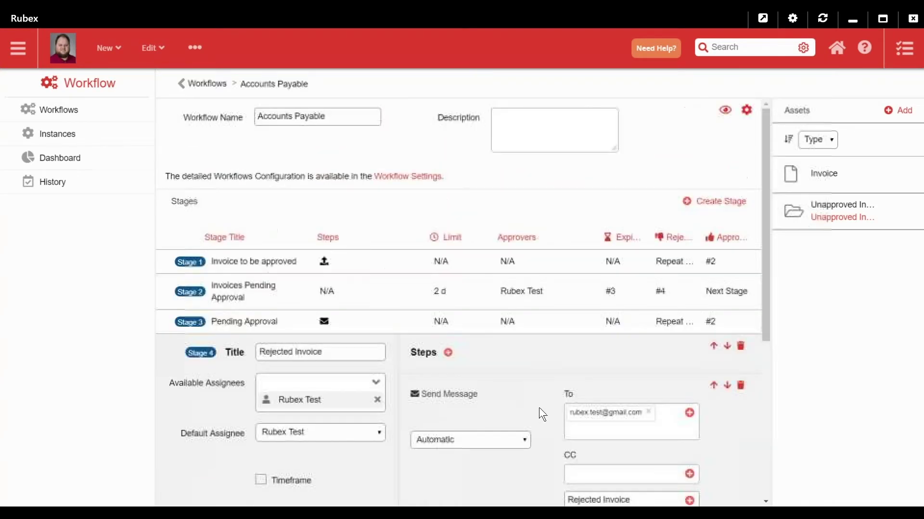
{"action": "scroll", "coordinate": [525, 418], "scroll_direction": "down", "scroll_amount": 4}
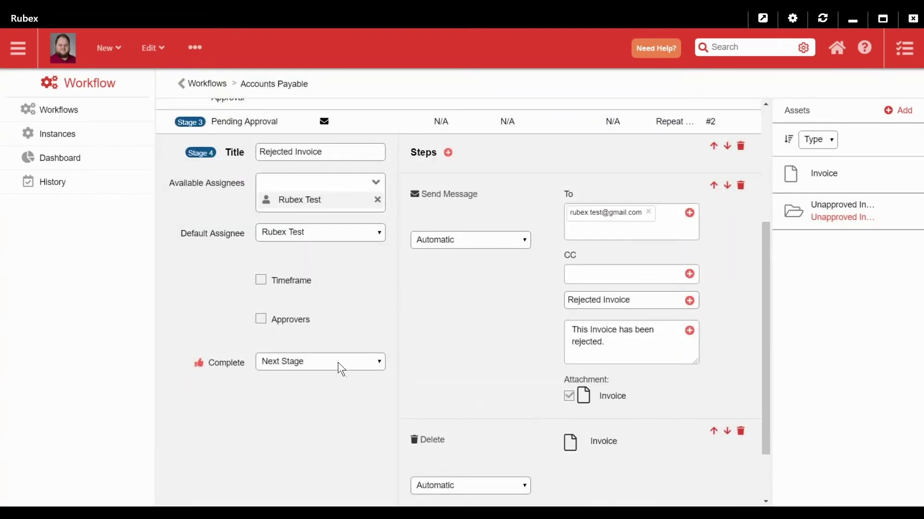
{"action": "left_click", "coordinate": [294, 366]}
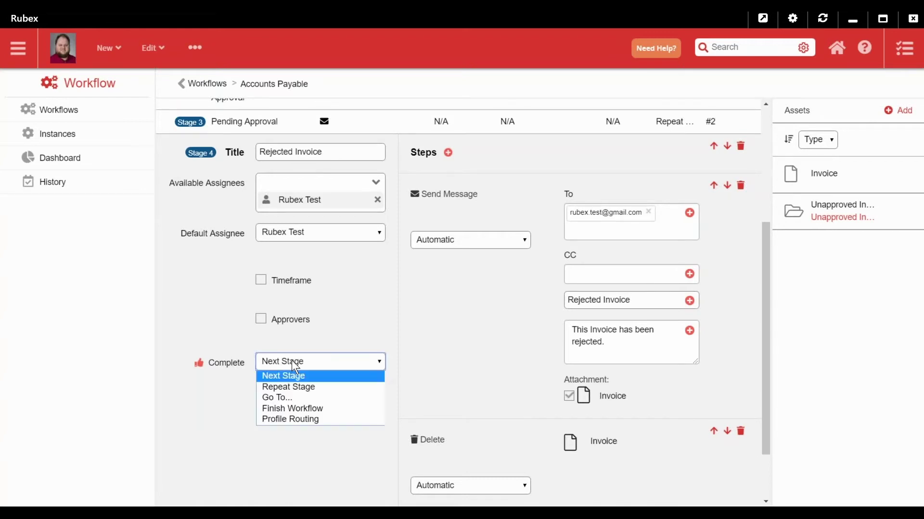
{"action": "left_click", "coordinate": [291, 408]}
{"action": "left_click", "coordinate": [301, 383]}
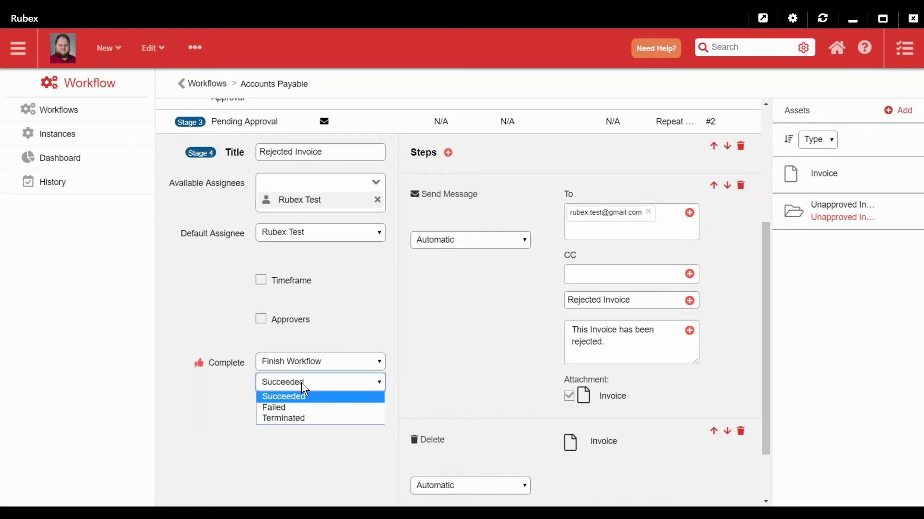
{"action": "left_click", "coordinate": [296, 408]}
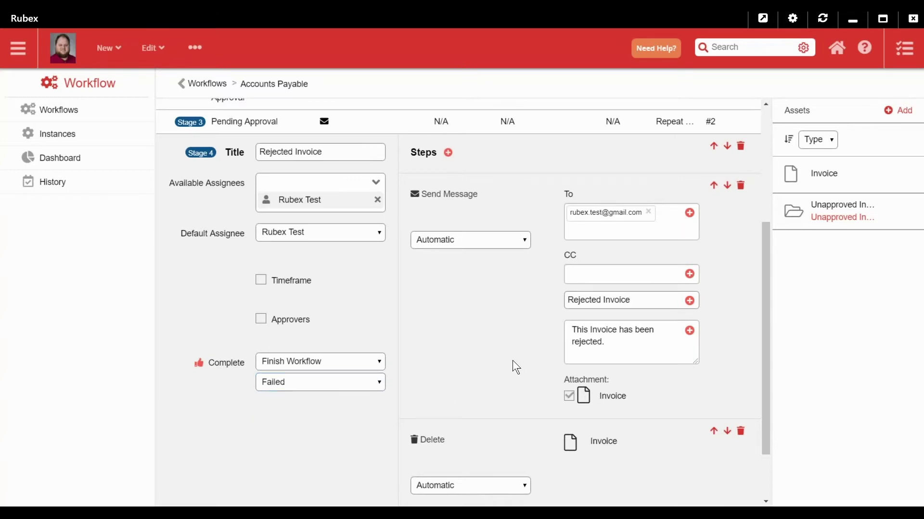
{"action": "left_click", "coordinate": [296, 382]}
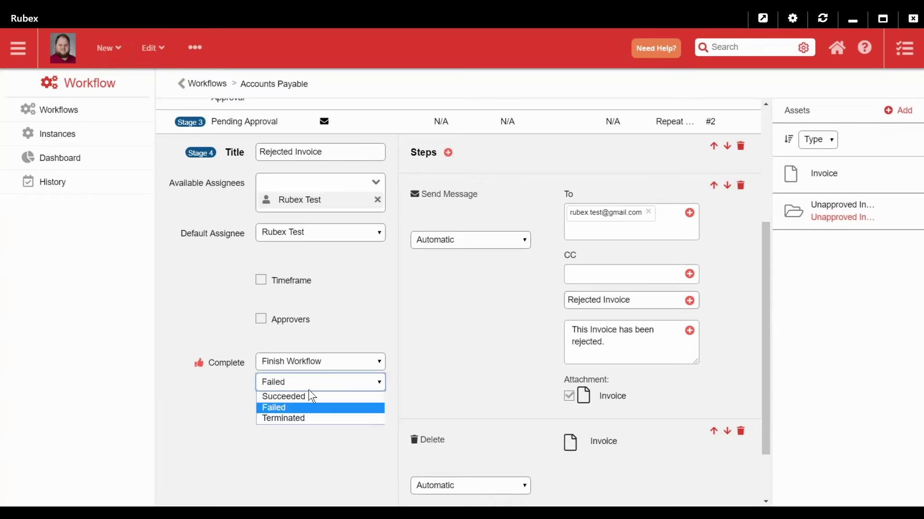
{"action": "left_click", "coordinate": [287, 409]}
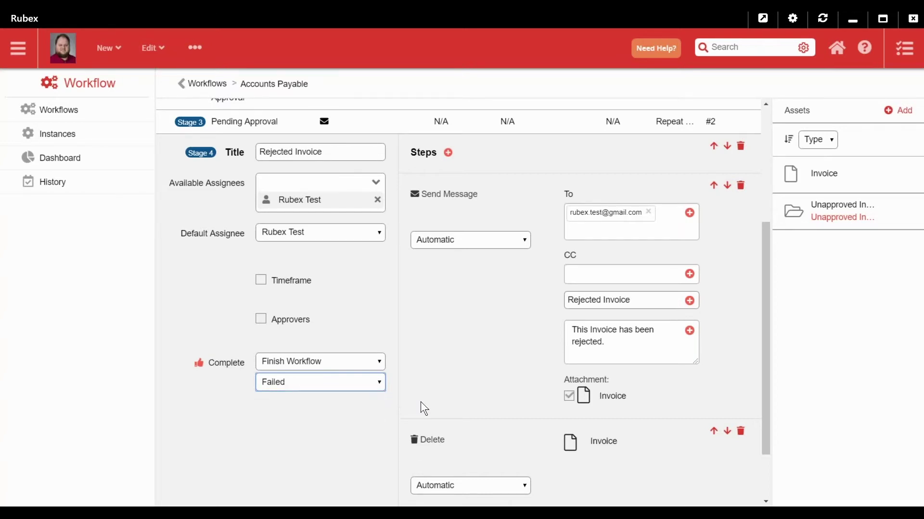
Step: Set the Approved outcome of the "Invoices Pending Approval" stage to go to a new stage
{"action": "scroll", "coordinate": [417, 402], "scroll_direction": "down", "scroll_amount": 3}
{"action": "scroll", "coordinate": [417, 402], "scroll_direction": "up", "scroll_amount": 5}
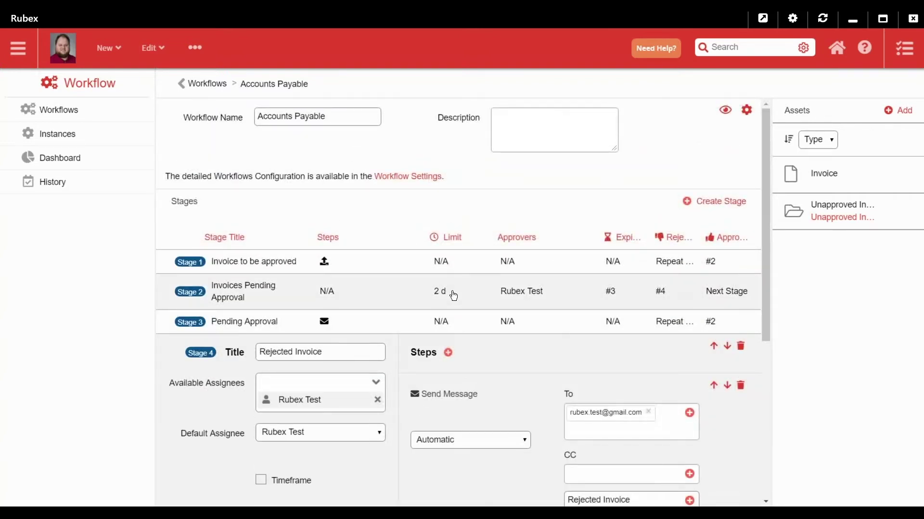
{"action": "left_click", "coordinate": [388, 284]}
{"action": "scroll", "coordinate": [434, 356], "scroll_direction": "down", "scroll_amount": 8}
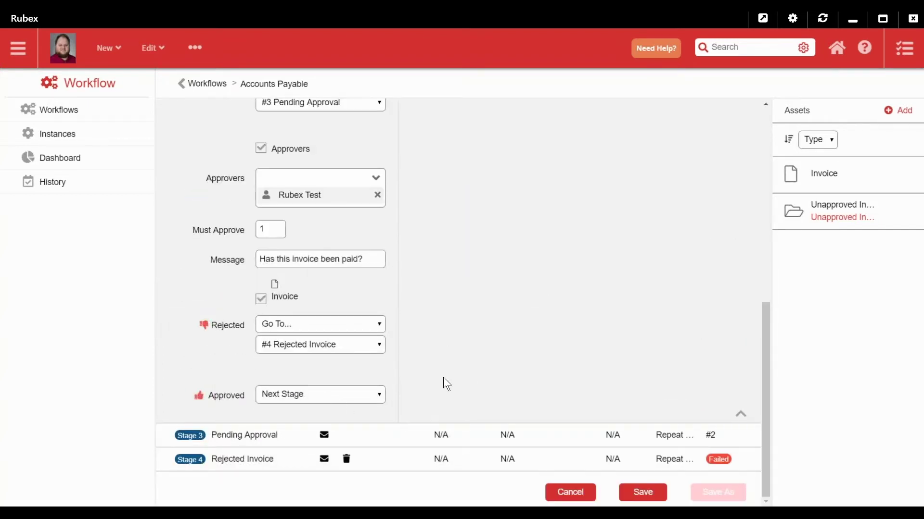
{"action": "scroll", "coordinate": [433, 380], "scroll_direction": "up", "scroll_amount": 5}
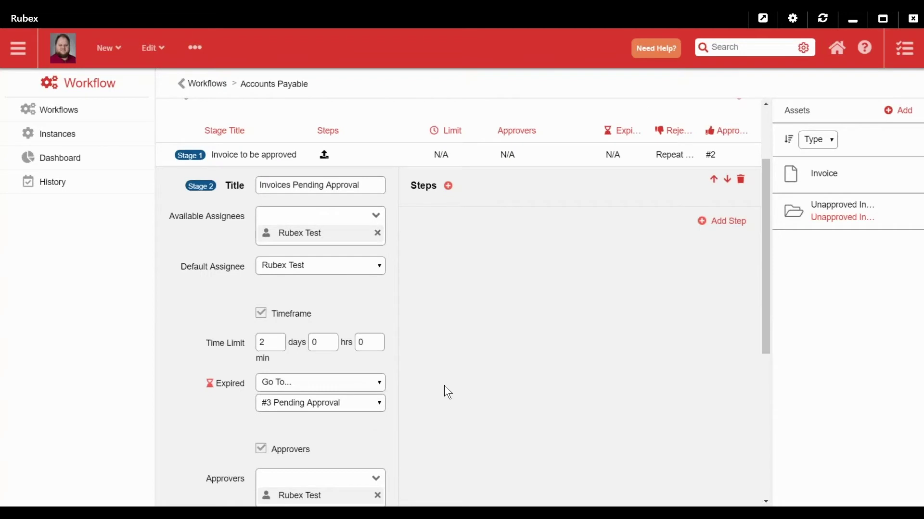
{"action": "scroll", "coordinate": [443, 385], "scroll_direction": "down", "scroll_amount": 5}
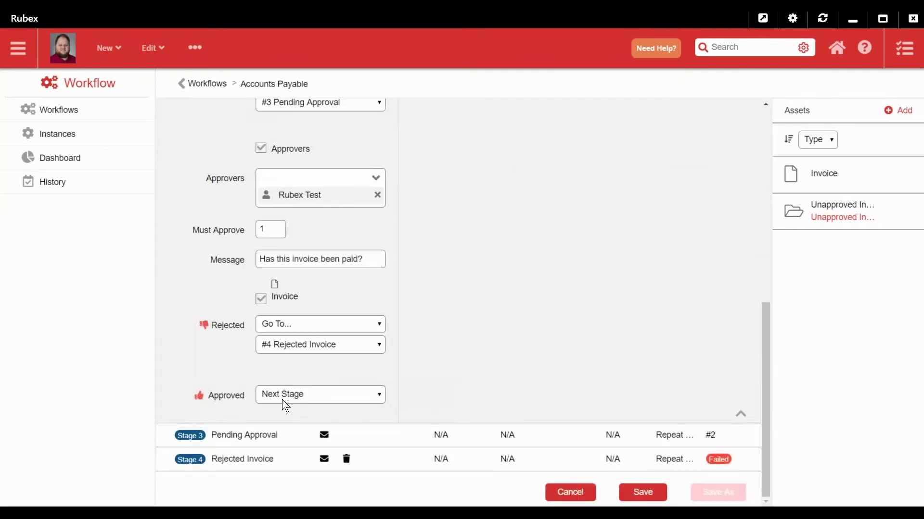
{"action": "left_click", "coordinate": [275, 393]}
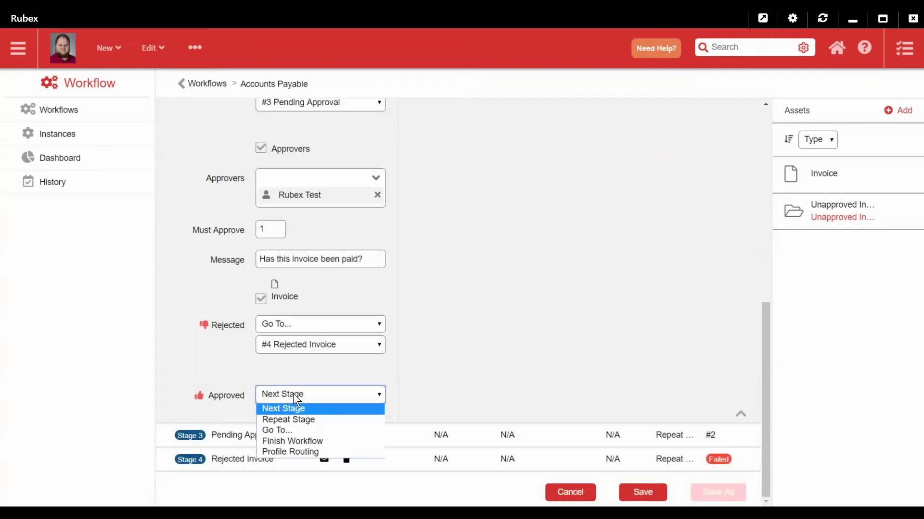
{"action": "left_click", "coordinate": [303, 430]}
{"action": "left_click", "coordinate": [307, 414]}
{"action": "left_click", "coordinate": [302, 441]}
Step: Title the new stage "Approved Invoice" and create it
{"action": "left_click", "coordinate": [460, 199]}
{"action": "type", "text": "Approval"}
{"action": "key", "text": "BackSpace"}
{"action": "key", "text": "BackSpace"}
{"action": "key", "text": "BackSpace"}
{"action": "type", "text": "ved I"}
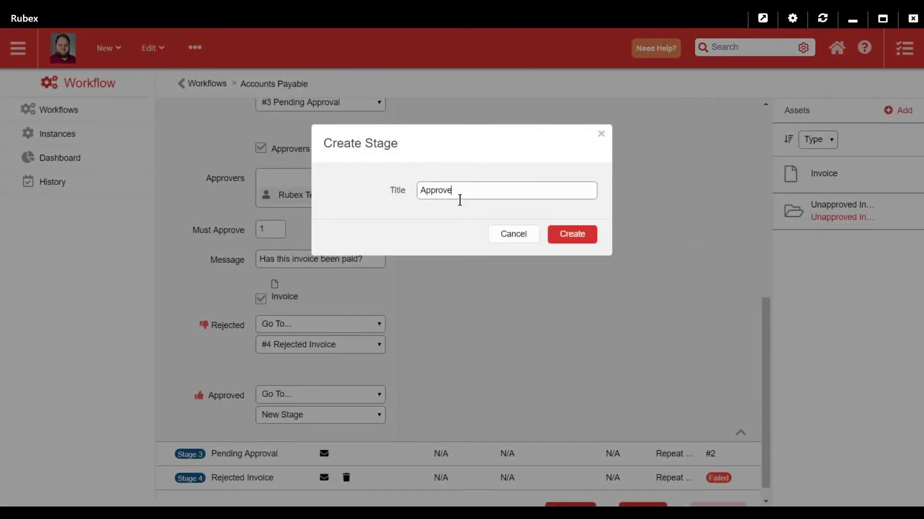
{"action": "type", "text": "nvoice"}
{"action": "left_click", "coordinate": [587, 237]}
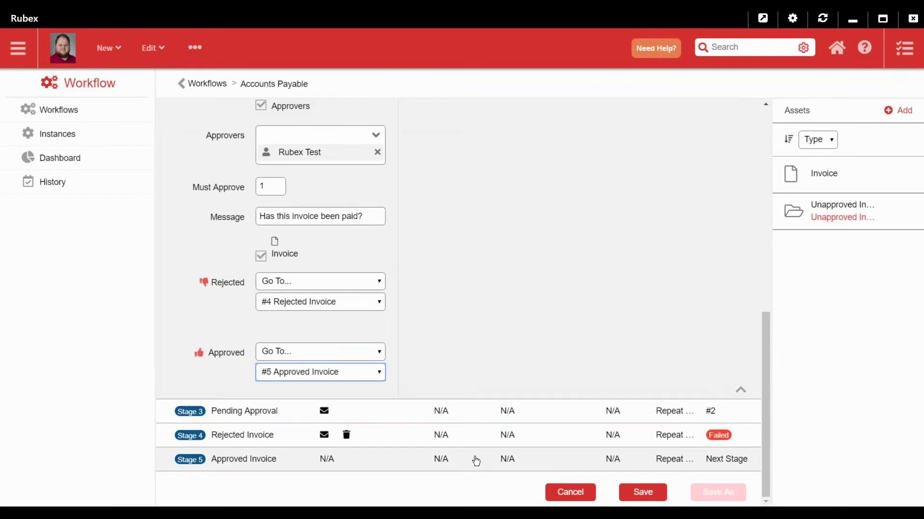
Step: Add the Rubex Test account as an available assignee of the "Approved Invoice" stage
{"action": "left_click", "coordinate": [475, 459]}
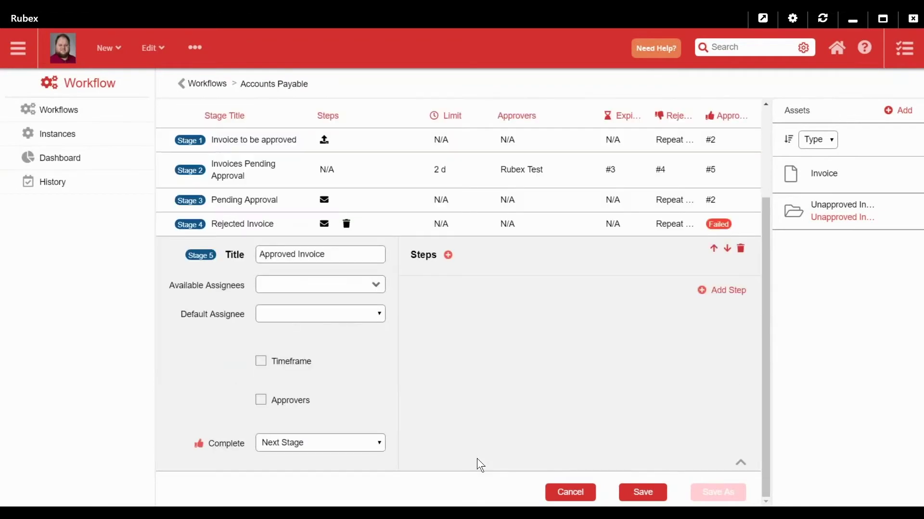
{"action": "left_click", "coordinate": [324, 284]}
{"action": "type", "text": "rub"}
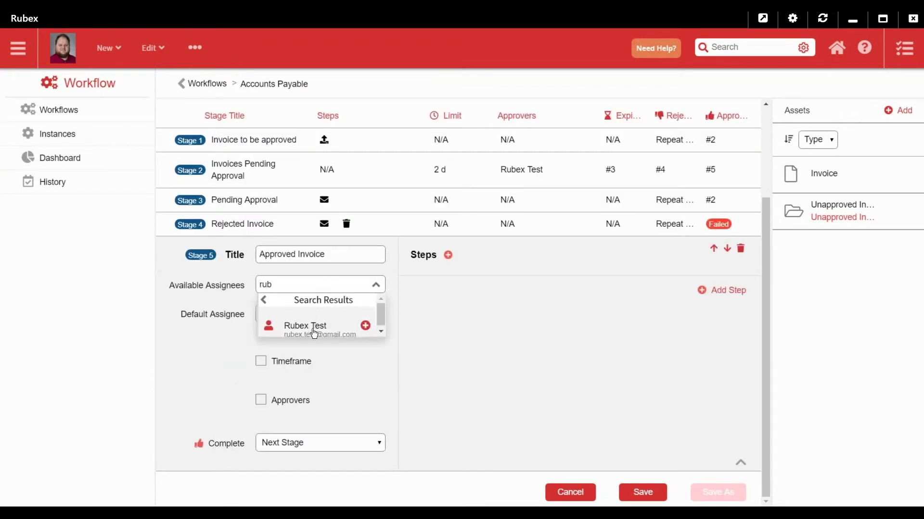
{"action": "left_click", "coordinate": [308, 327]}
{"action": "left_click", "coordinate": [388, 383]}
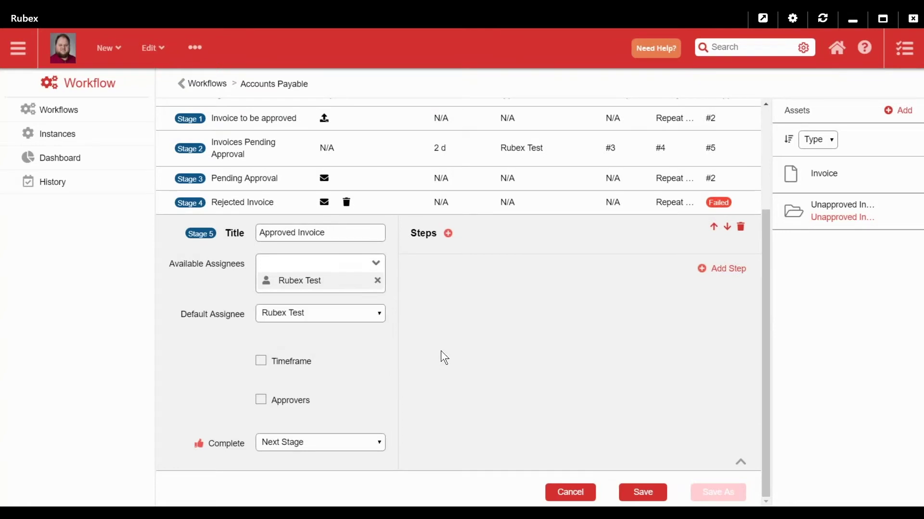
Step: Add an automatic Rename step to the "Approved Invoice" stage, with the Invoice asset as the item to rename
{"action": "left_click", "coordinate": [448, 235]}
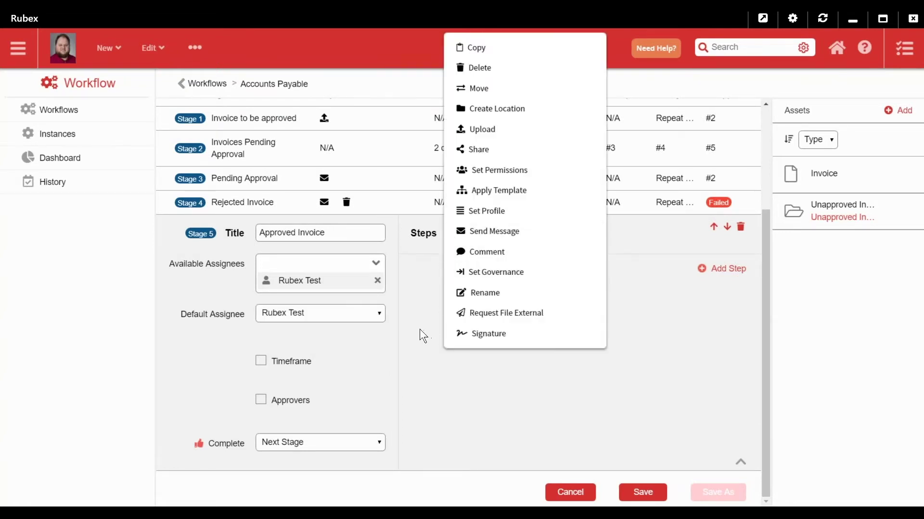
{"action": "left_click", "coordinate": [493, 299]}
{"action": "left_click", "coordinate": [443, 319]}
{"action": "left_click", "coordinate": [449, 346]}
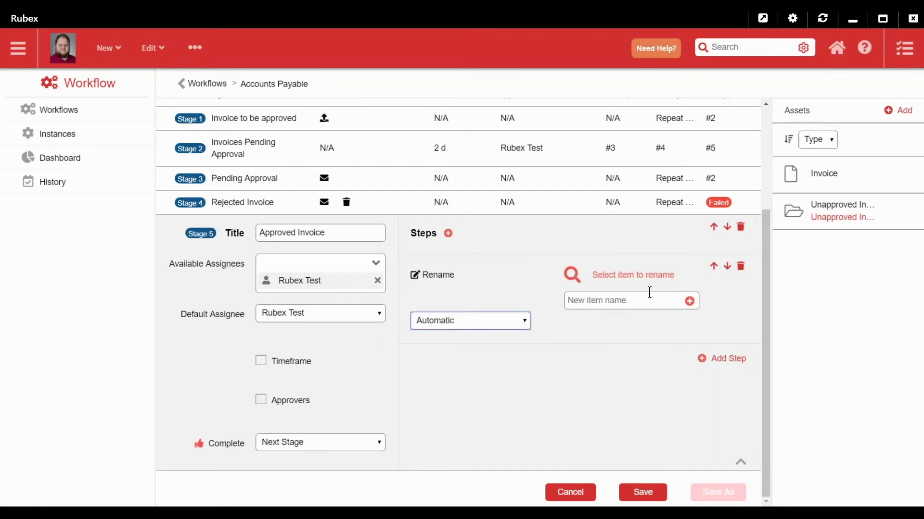
{"action": "left_click", "coordinate": [623, 276]}
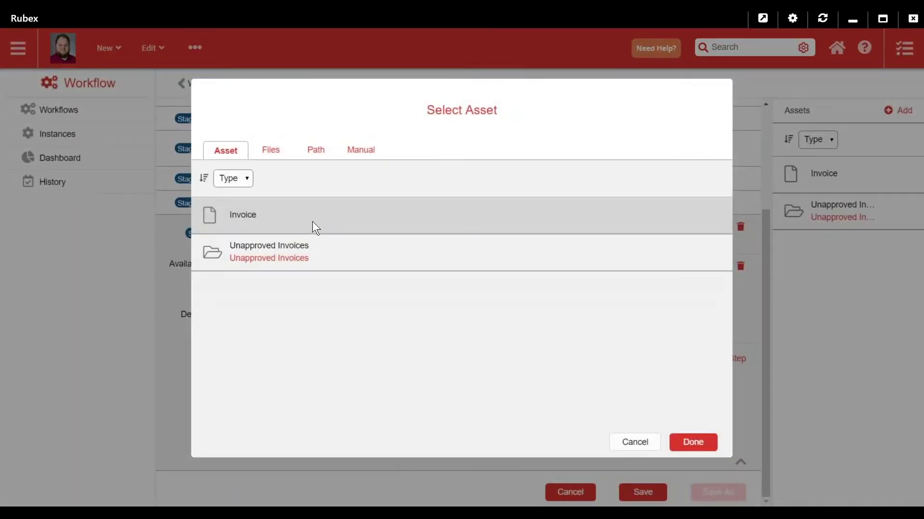
{"action": "left_click", "coordinate": [692, 442]}
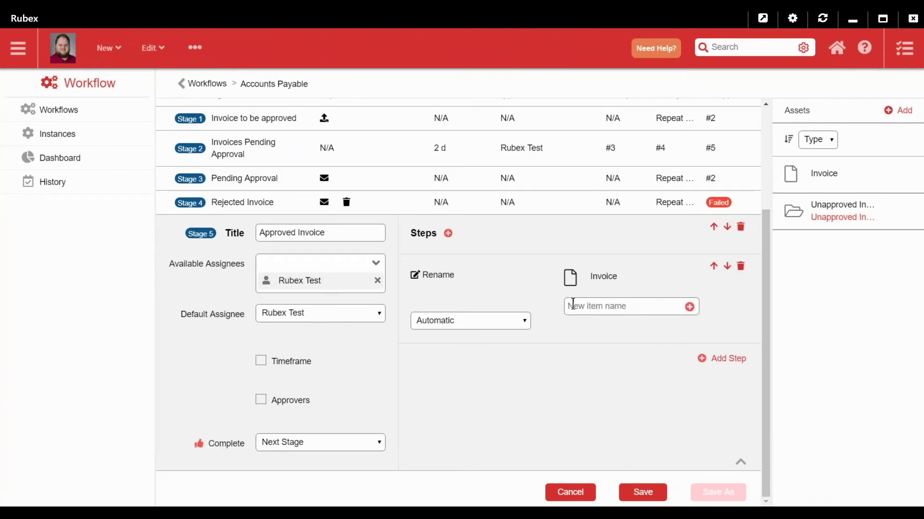
Step: Start an asset variable for the Rename step's new item name and base it on the Invoice asset
{"action": "left_click", "coordinate": [690, 308]}
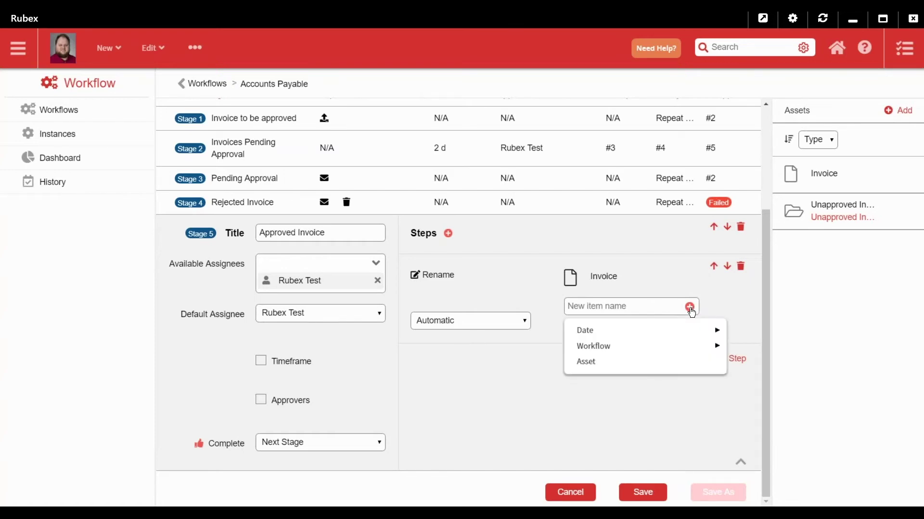
{"action": "left_click", "coordinate": [585, 362]}
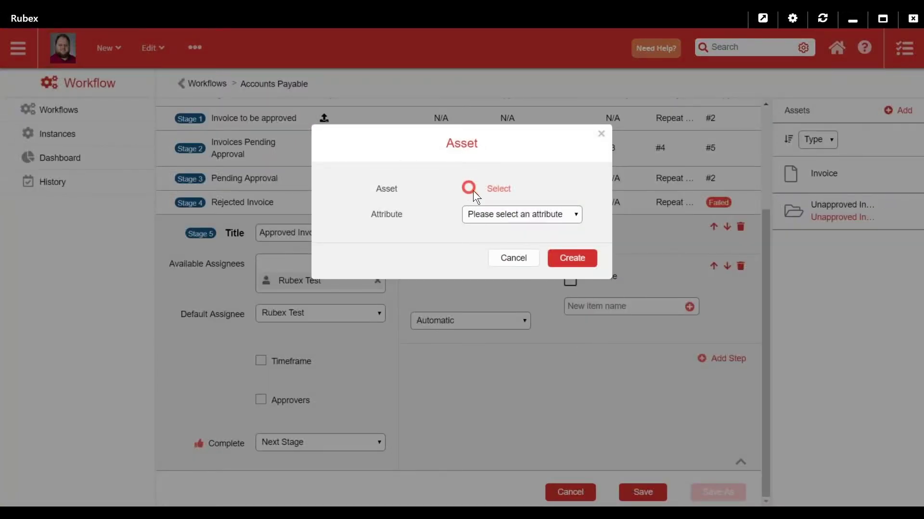
{"action": "left_click", "coordinate": [491, 193]}
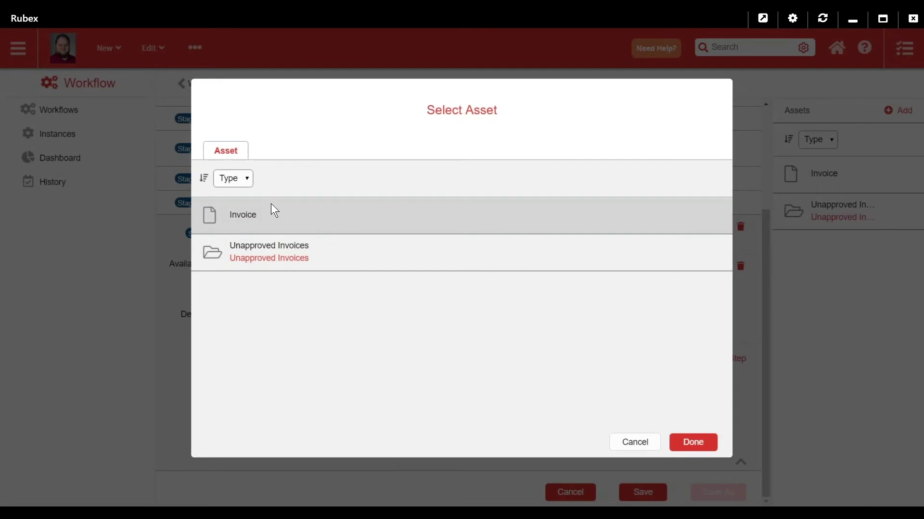
{"action": "left_click", "coordinate": [686, 443]}
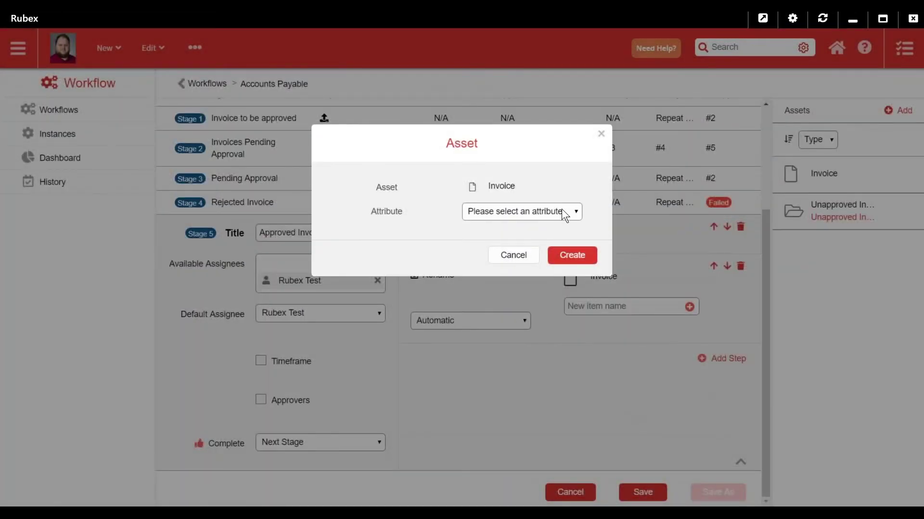
Step: Create the Rename variable from the Invoice's Profile Item Value, using the AP Invoices profile and the "Invoice #" item
{"action": "left_click", "coordinate": [524, 211]}
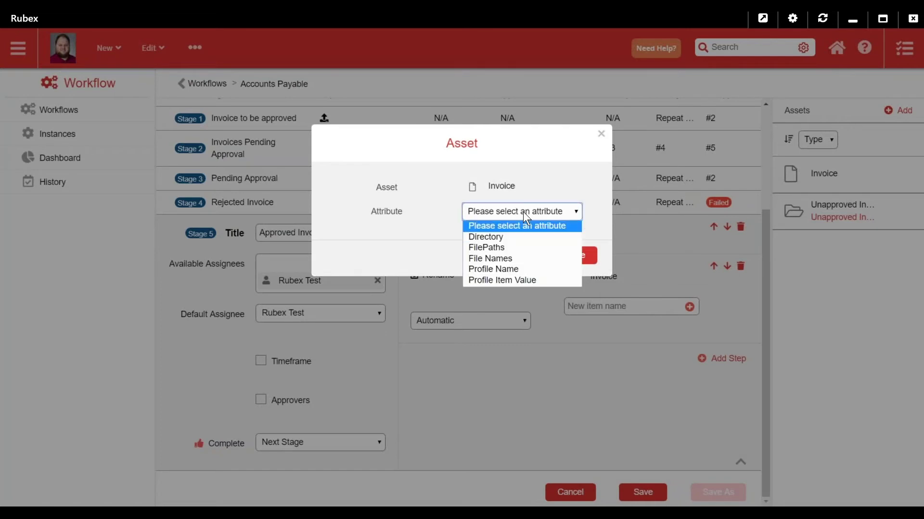
{"action": "left_click", "coordinate": [503, 280]}
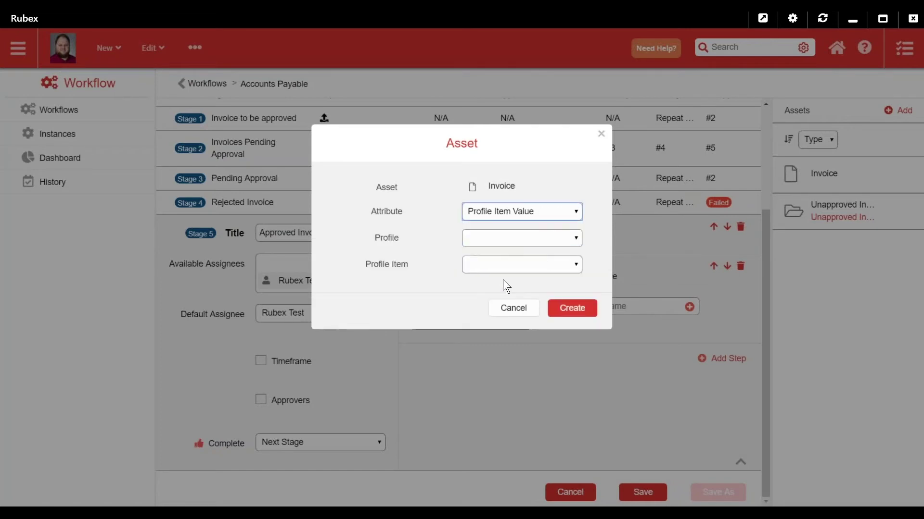
{"action": "left_click", "coordinate": [521, 238]}
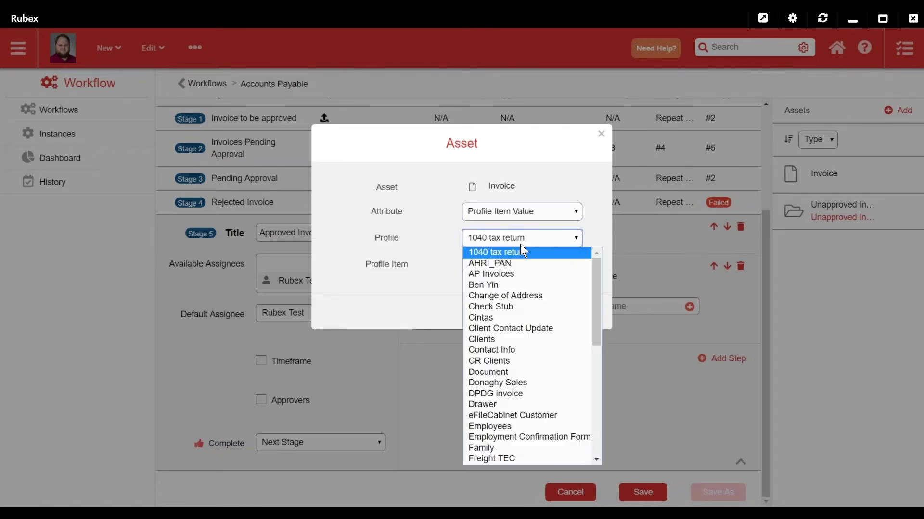
{"action": "left_click", "coordinate": [509, 274]}
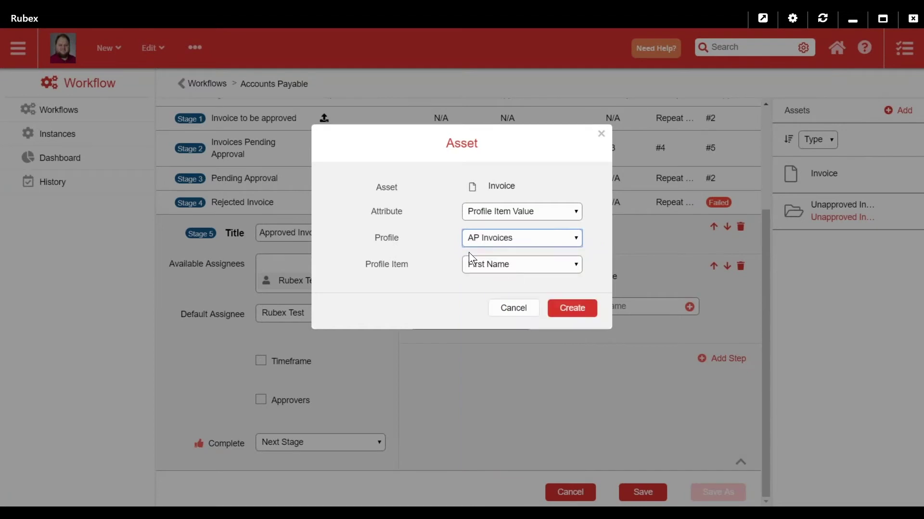
{"action": "left_click", "coordinate": [498, 262]}
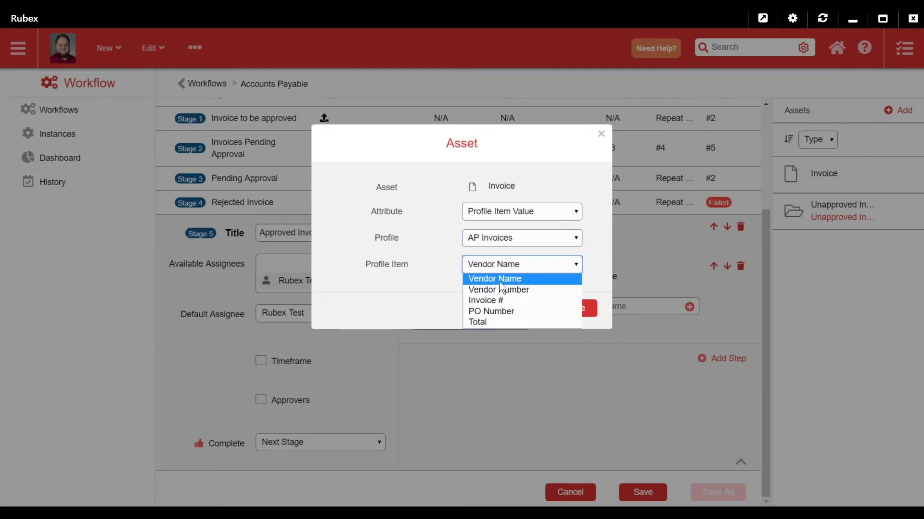
{"action": "left_click", "coordinate": [506, 300]}
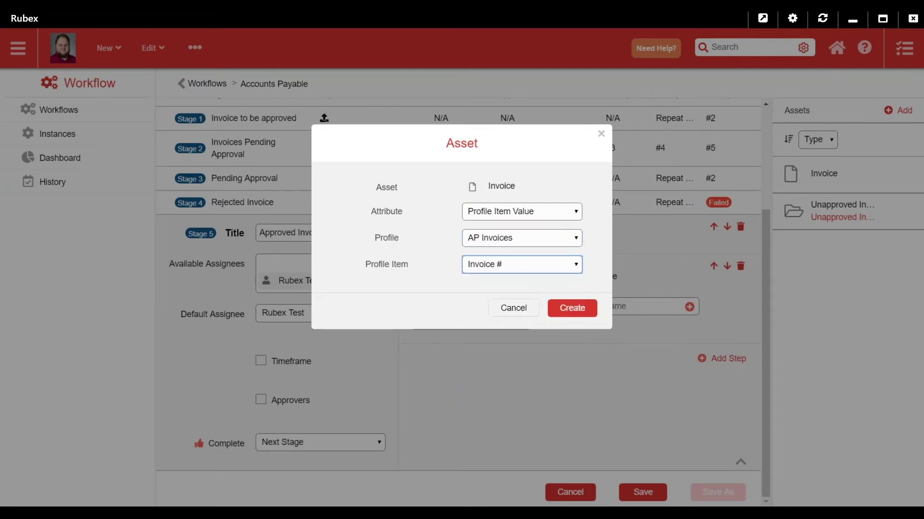
{"action": "left_click", "coordinate": [563, 309]}
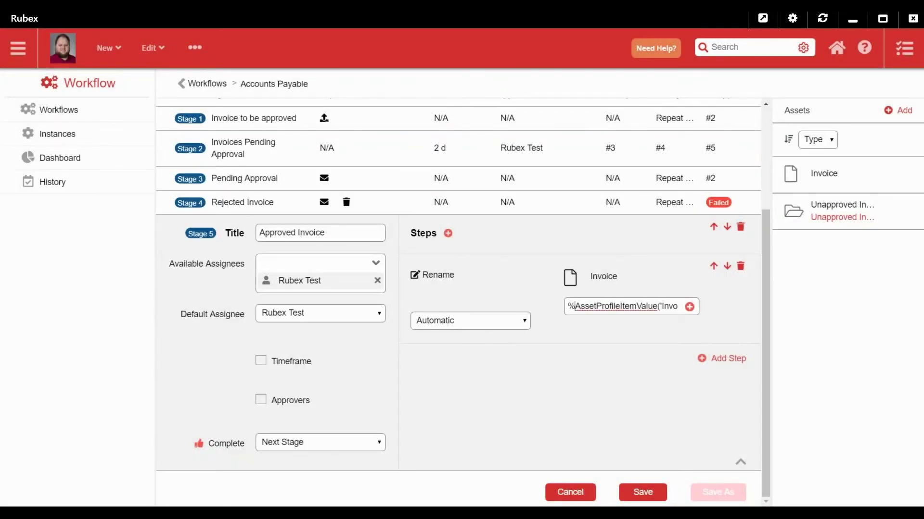
Step: Review the full variable expression in the Rename step's new item name from start to end
{"action": "key", "text": "ctrl+Right"}
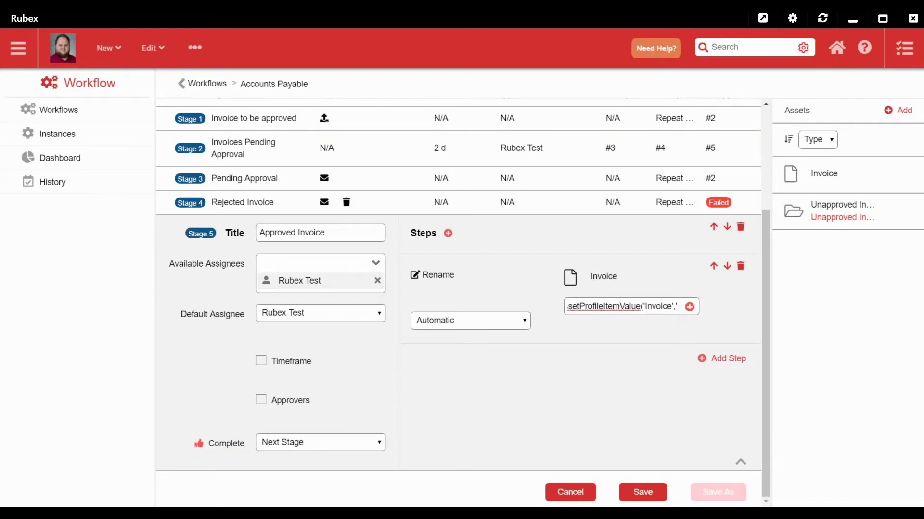
{"action": "type", "text": "Invoice #'"}
{"action": "key", "text": "Left"}
{"action": "key", "text": "Left"}
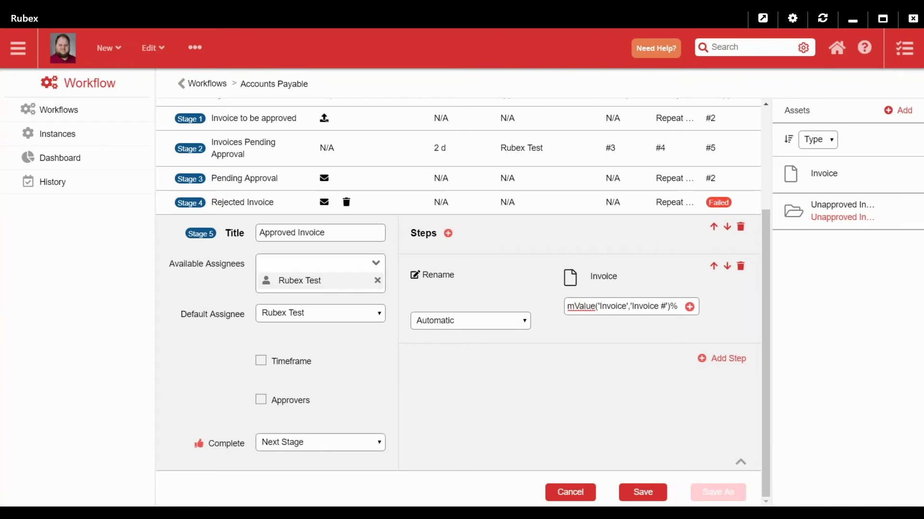
{"action": "key", "text": "End"}
{"action": "key", "text": "Home"}
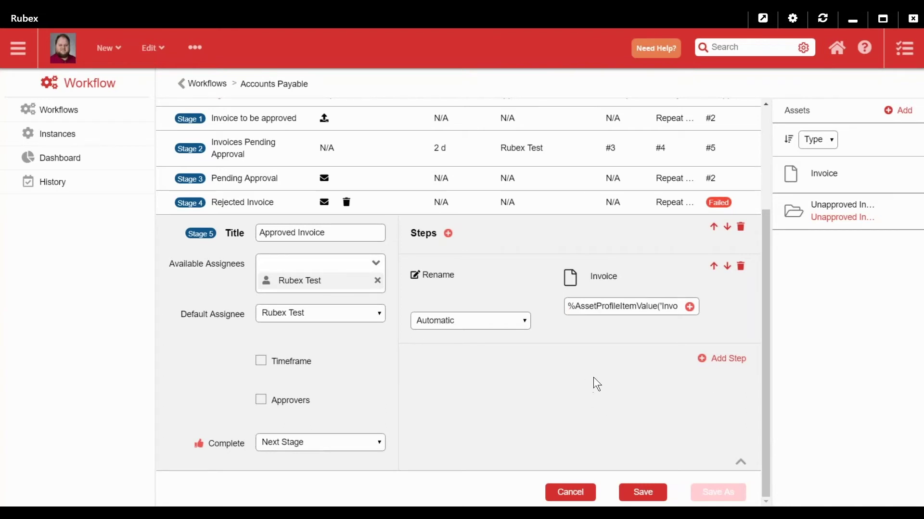
Step: Add an automatic Create Location step to the "Approved Invoice" stage and disable always creating a new location
{"action": "left_click", "coordinate": [726, 361]}
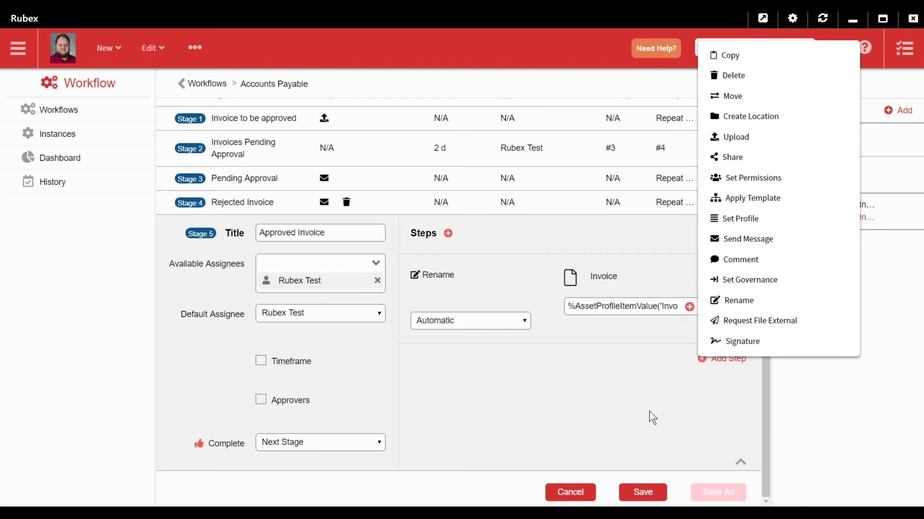
{"action": "left_click", "coordinate": [760, 120]}
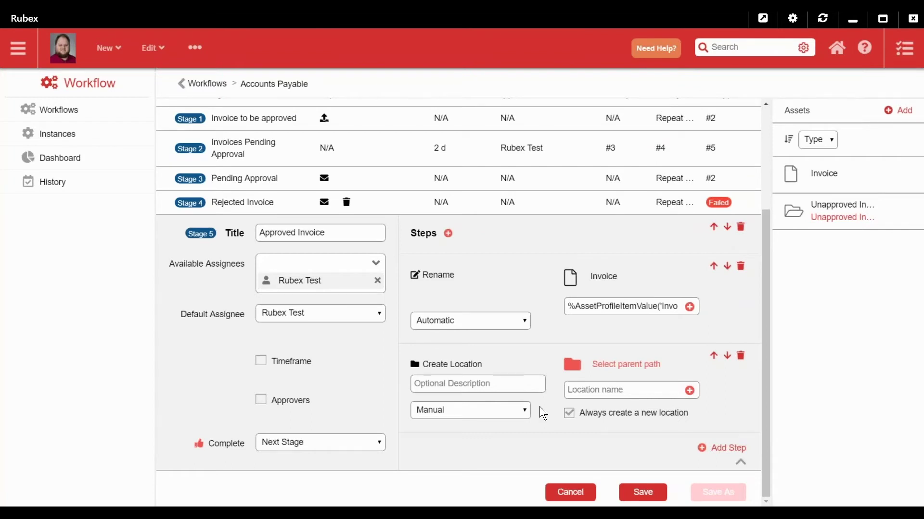
{"action": "left_click", "coordinate": [515, 413]}
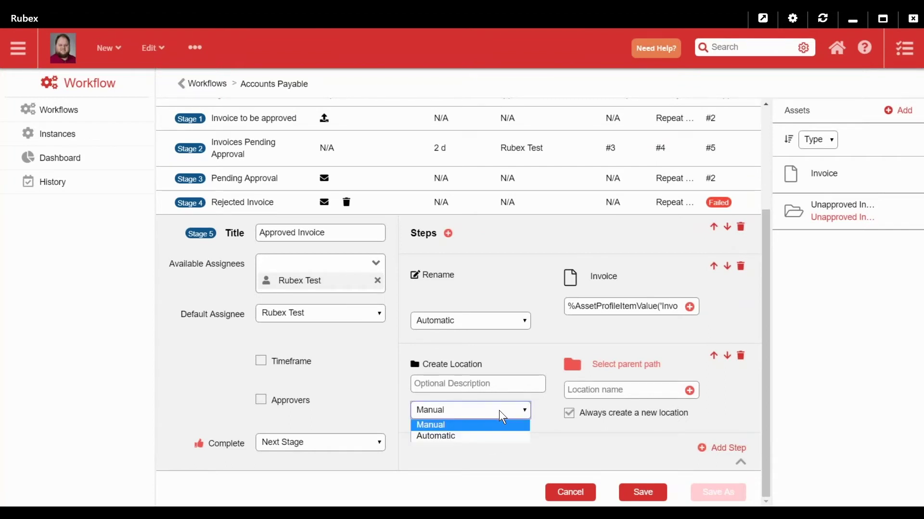
{"action": "left_click", "coordinate": [485, 437]}
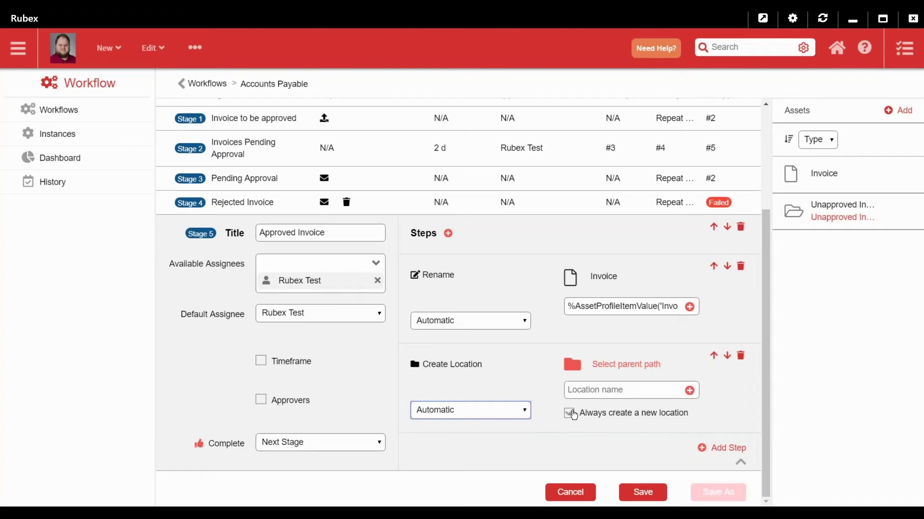
{"action": "mouse_move", "coordinate": [572, 418]}
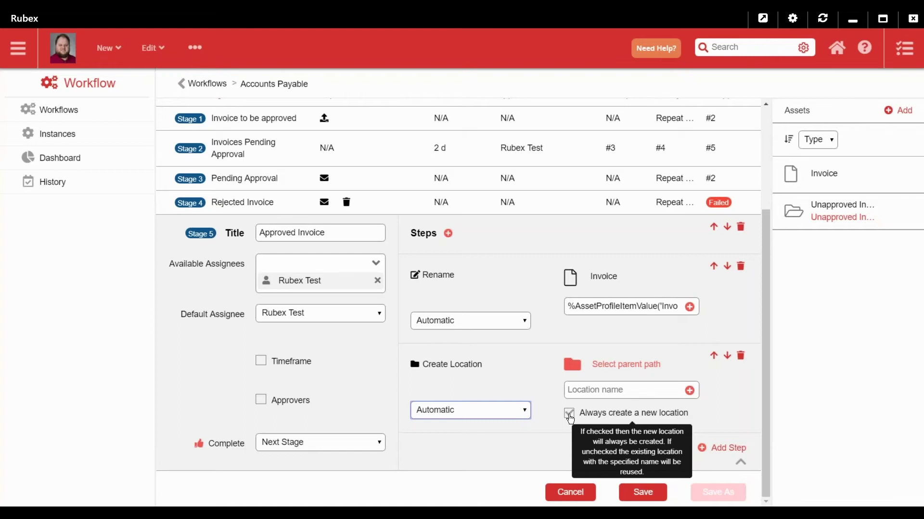
{"action": "left_click", "coordinate": [569, 415]}
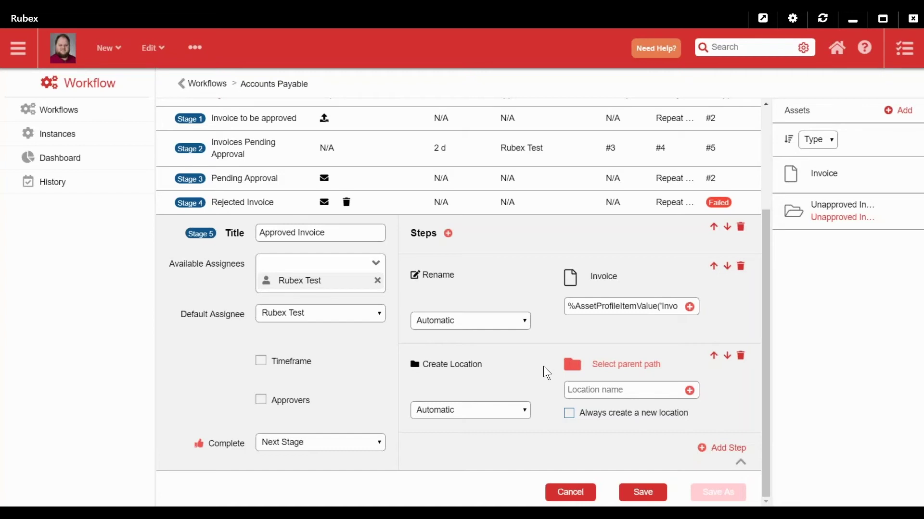
Step: Set the Create Location step's parent path to the zz_Vendors cabinet under Searcy
{"action": "left_click", "coordinate": [614, 364]}
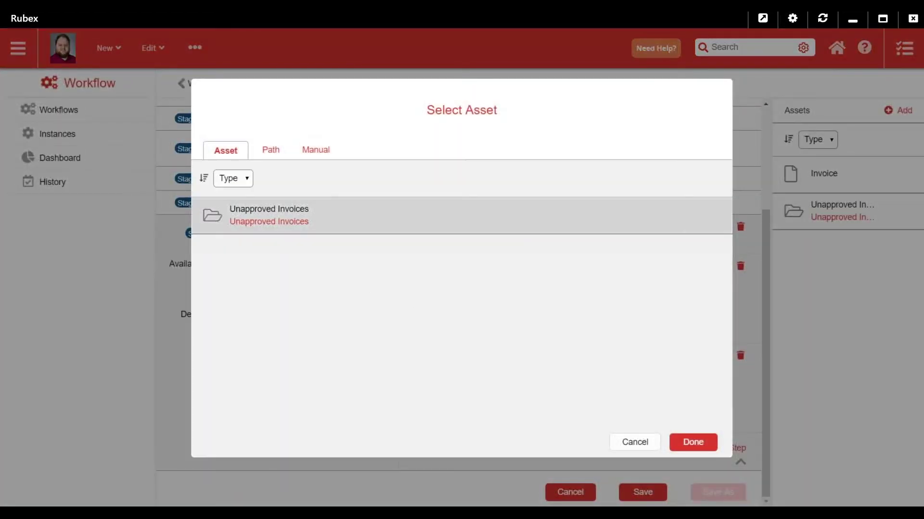
{"action": "left_click", "coordinate": [270, 150]}
{"action": "left_click", "coordinate": [202, 172]}
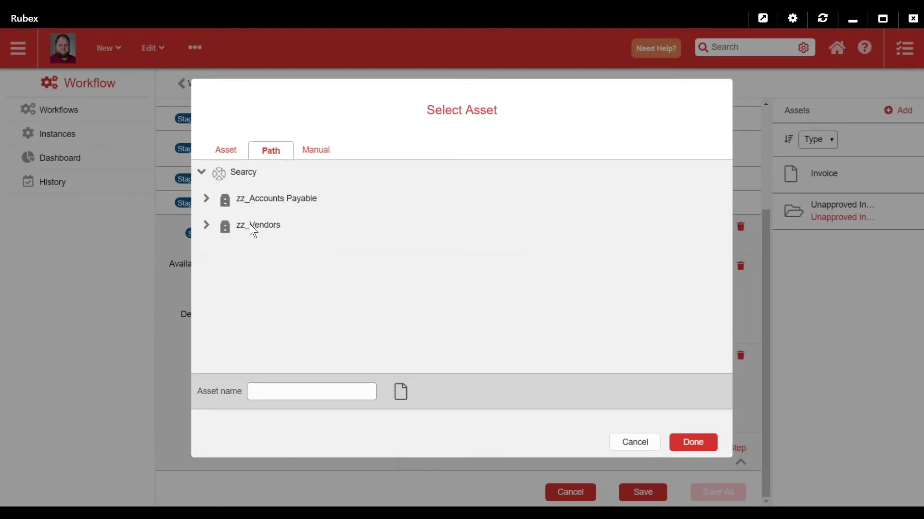
{"action": "left_click", "coordinate": [245, 226]}
{"action": "left_click", "coordinate": [213, 228]}
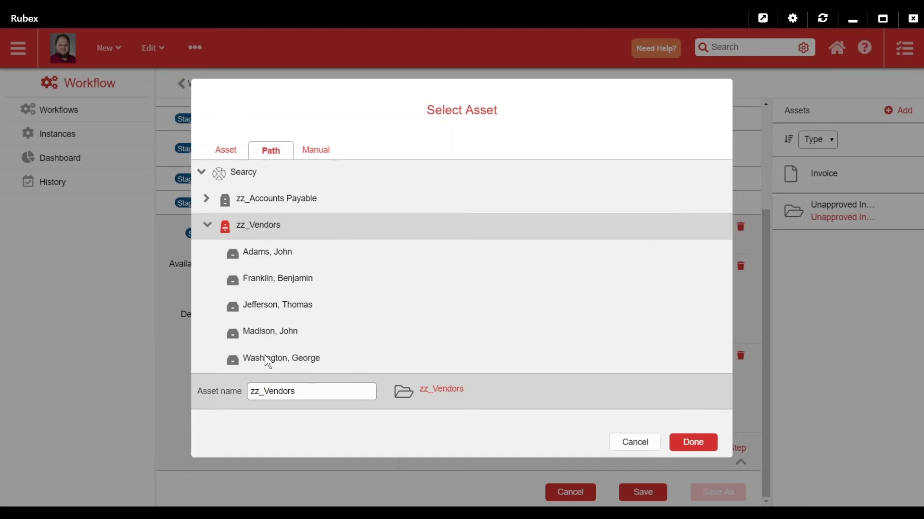
{"action": "left_click", "coordinate": [685, 449]}
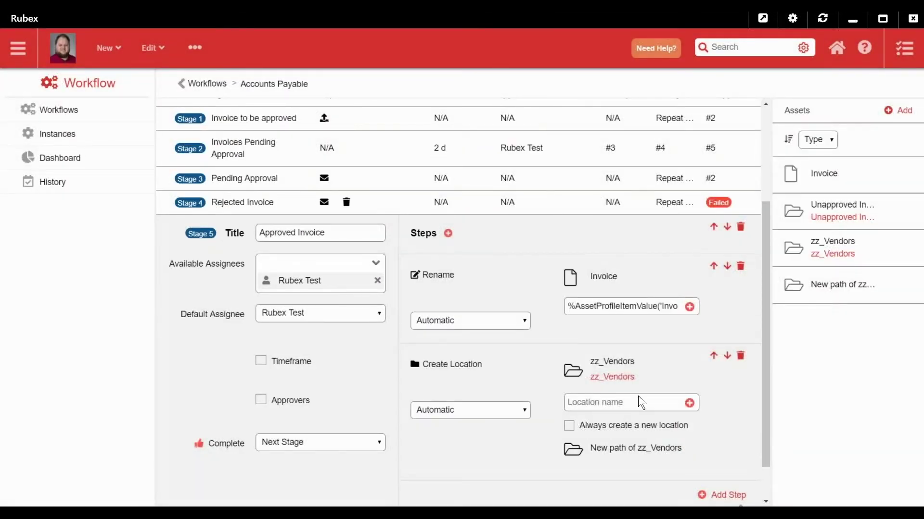
Step: Start an asset variable for the Create Location step's location name and base it on the Invoice asset
{"action": "left_click", "coordinate": [691, 406]}
{"action": "left_click", "coordinate": [691, 406]}
{"action": "left_click", "coordinate": [581, 459]}
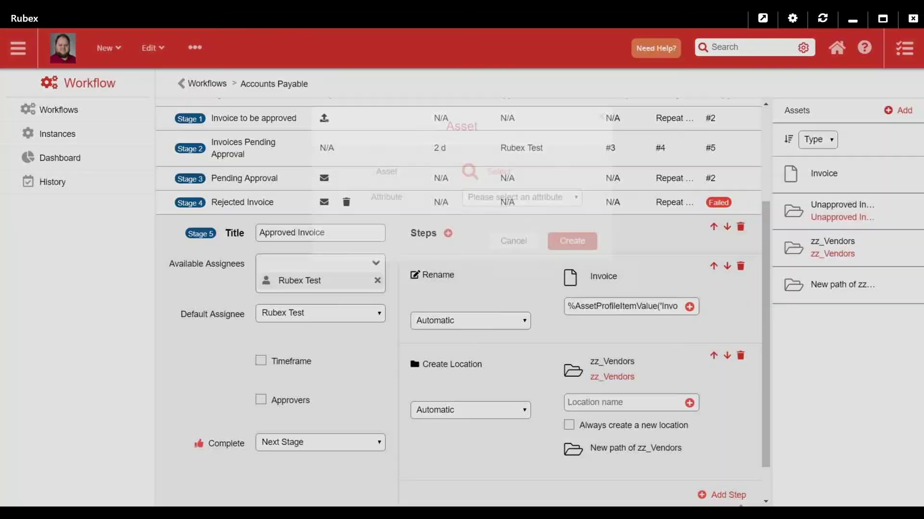
{"action": "left_click", "coordinate": [498, 189]}
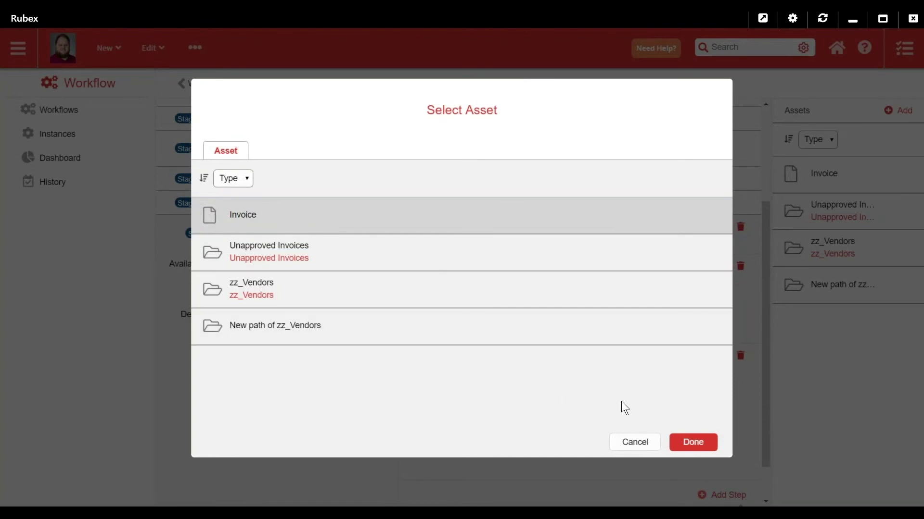
{"action": "left_click", "coordinate": [695, 442]}
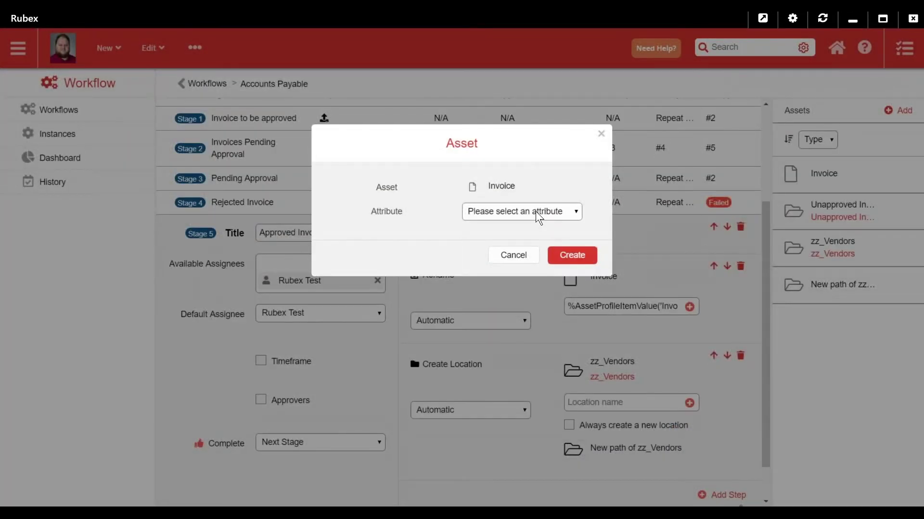
Step: Create the location name variable from the Invoice's Profile Item Value, using the AP Invoices profile and the "Vendor Name" item
{"action": "left_click", "coordinate": [536, 212]}
{"action": "left_click", "coordinate": [512, 279]}
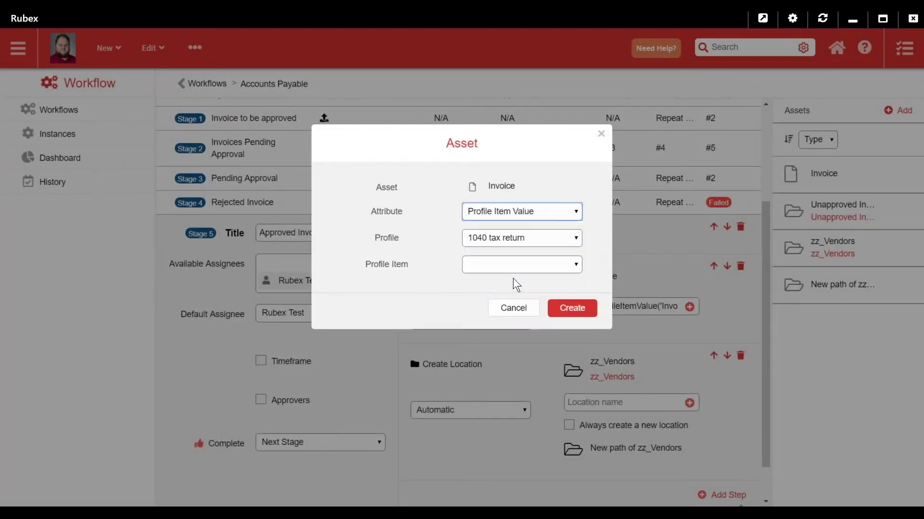
{"action": "left_click", "coordinate": [488, 242]}
{"action": "left_click", "coordinate": [483, 273]}
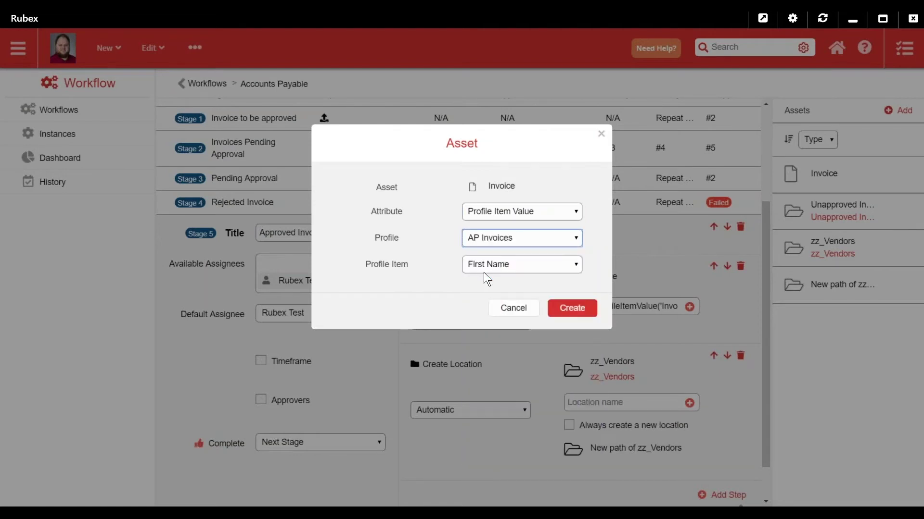
{"action": "left_click", "coordinate": [488, 266]}
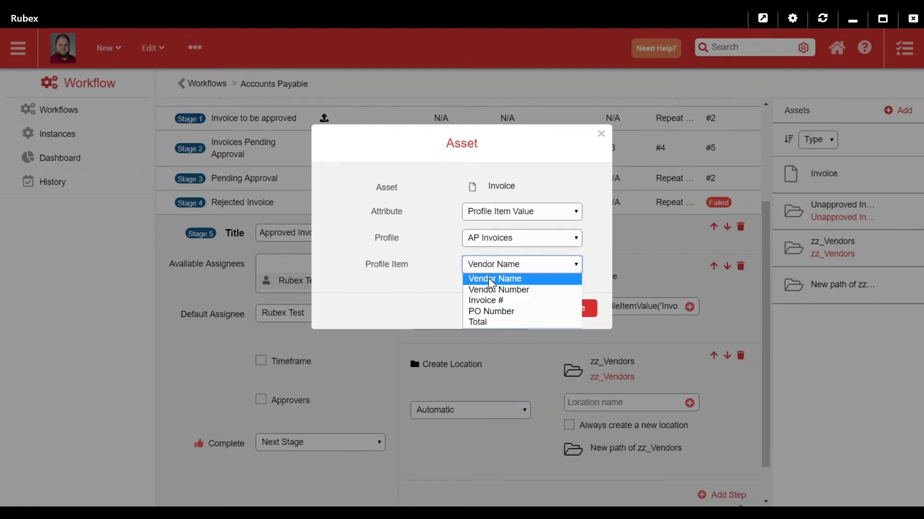
{"action": "left_click", "coordinate": [478, 278]}
{"action": "left_click", "coordinate": [575, 312]}
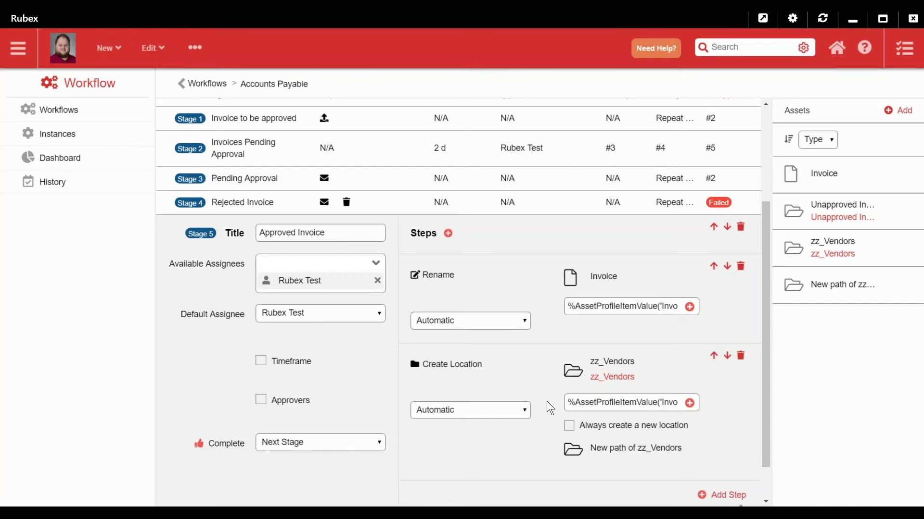
Step: Rename the Create Location step's new path asset as "Vendor Drawer"
{"action": "scroll", "coordinate": [546, 429], "scroll_direction": "down", "scroll_amount": 1}
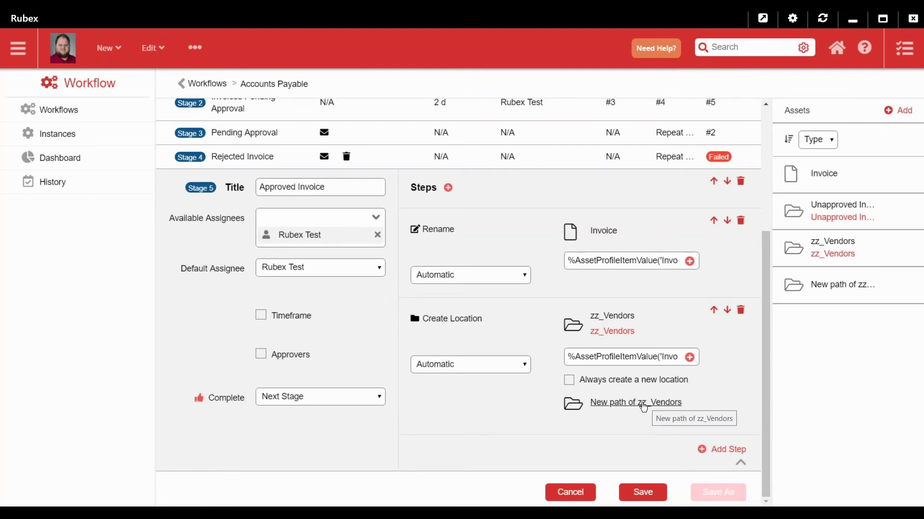
{"action": "left_click", "coordinate": [626, 404]}
{"action": "left_click_drag", "start_coordinate": [581, 181], "coordinate": [433, 169]}
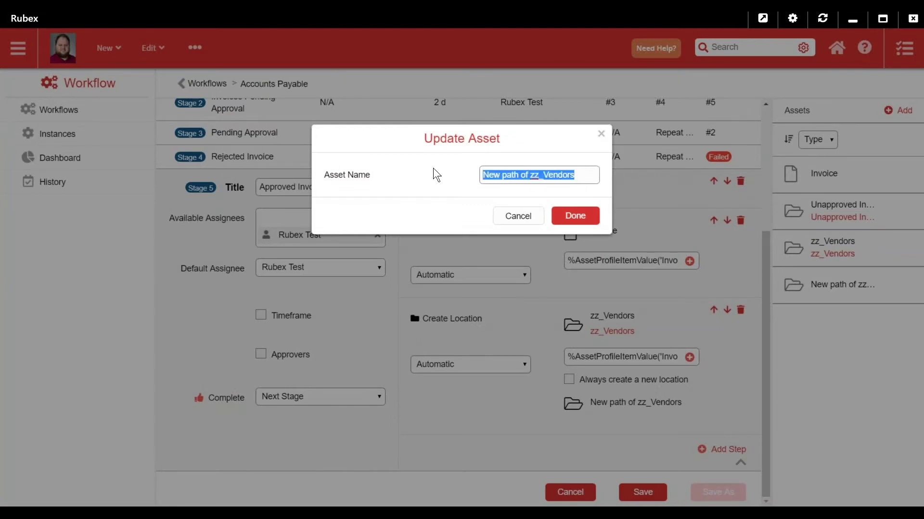
{"action": "type", "text": "Vendor Drawer"}
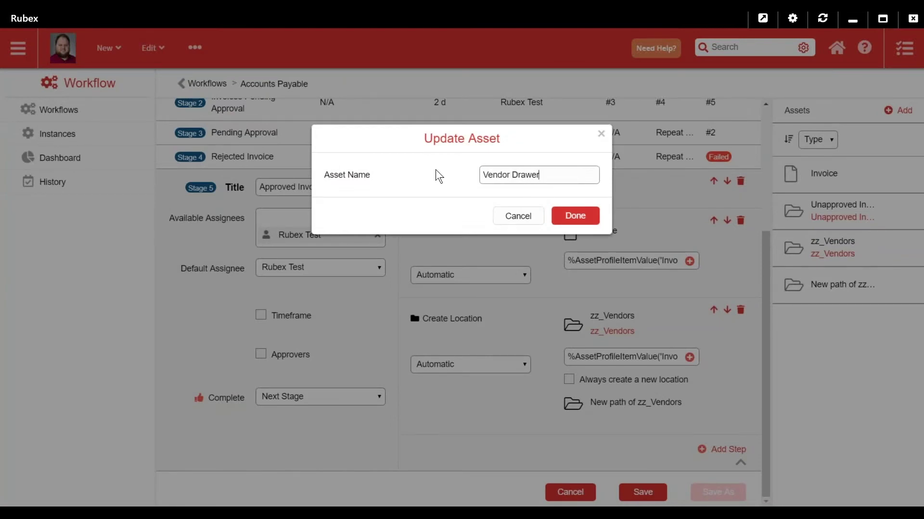
{"action": "left_click", "coordinate": [585, 212]}
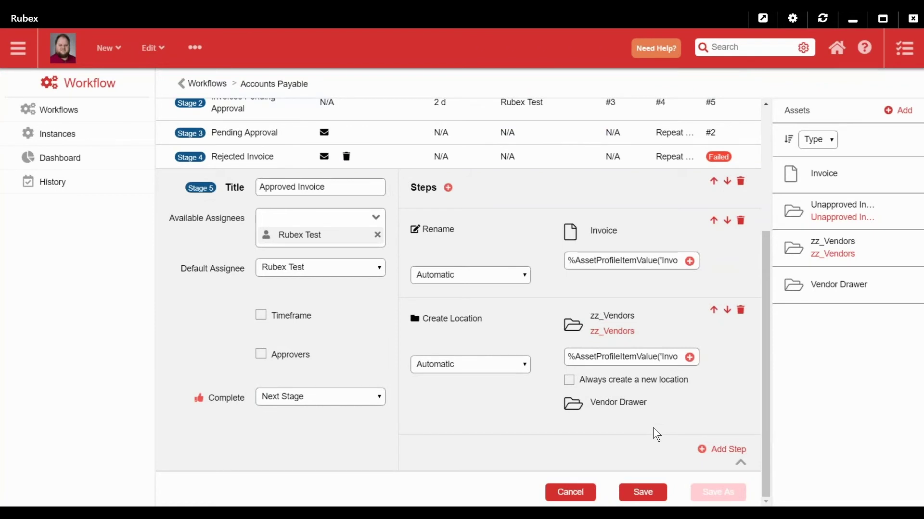
Step: Add a Move step to the "Approved Invoice" stage and make it automatic
{"action": "left_click", "coordinate": [728, 451]}
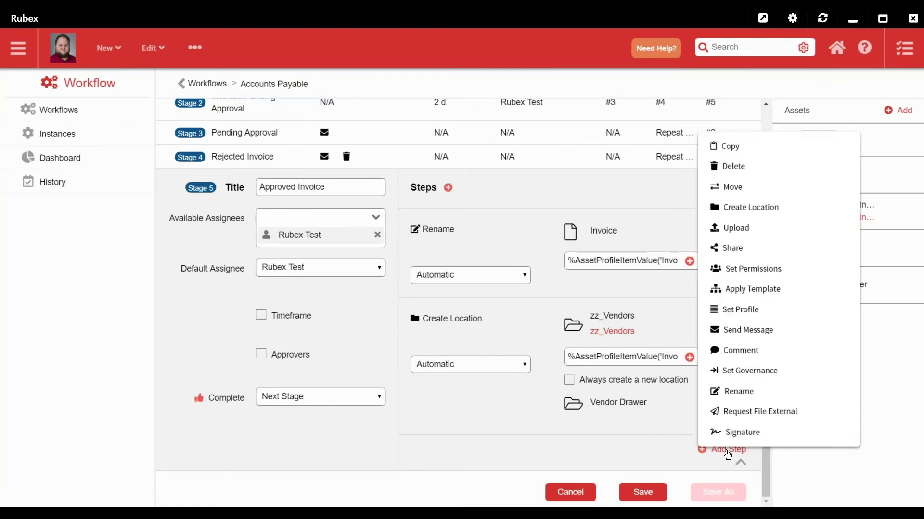
{"action": "left_click", "coordinate": [720, 188]}
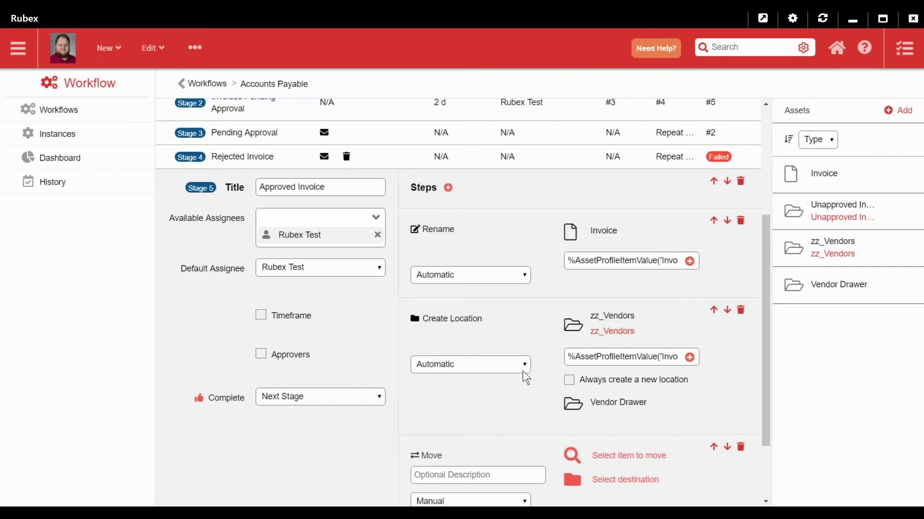
{"action": "scroll", "coordinate": [522, 371], "scroll_direction": "down", "scroll_amount": 2}
{"action": "left_click", "coordinate": [509, 409]}
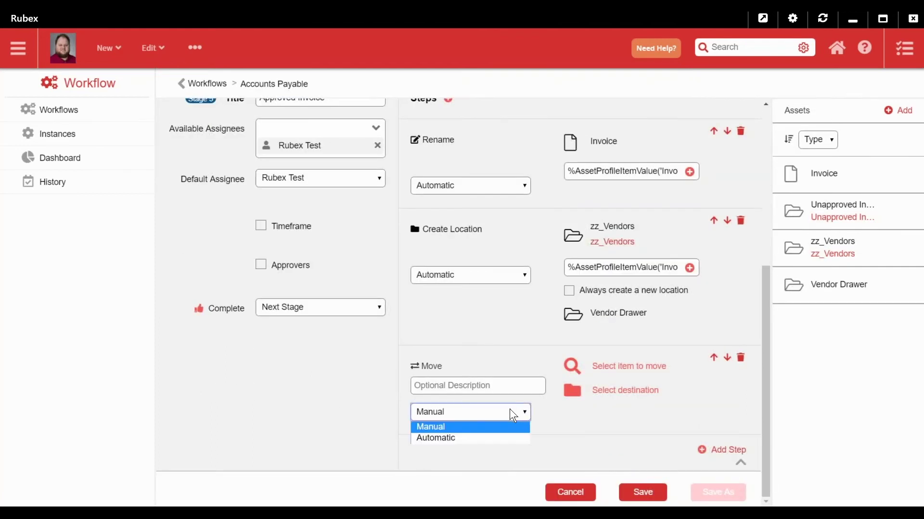
{"action": "left_click", "coordinate": [455, 439]}
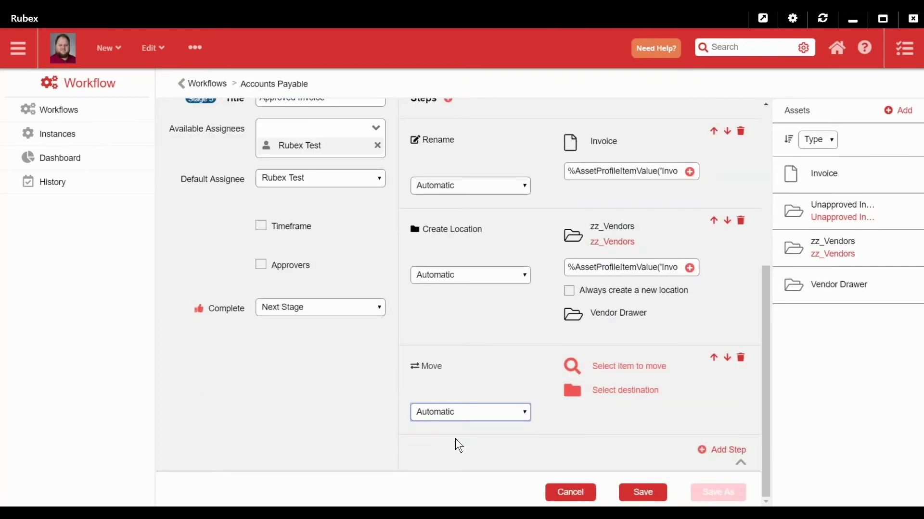
Step: Set the Move step to move the Invoice asset to the "Vendor Drawer" destination
{"action": "left_click", "coordinate": [623, 369]}
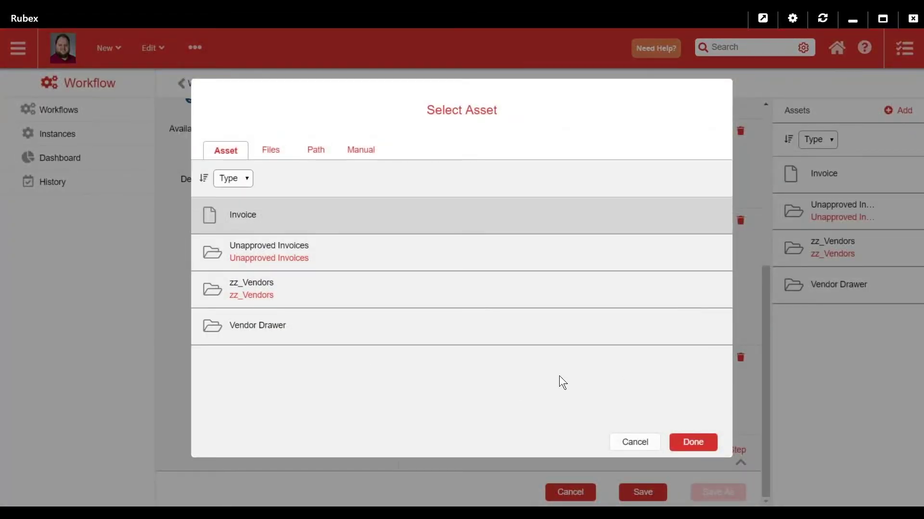
{"action": "left_click", "coordinate": [689, 440]}
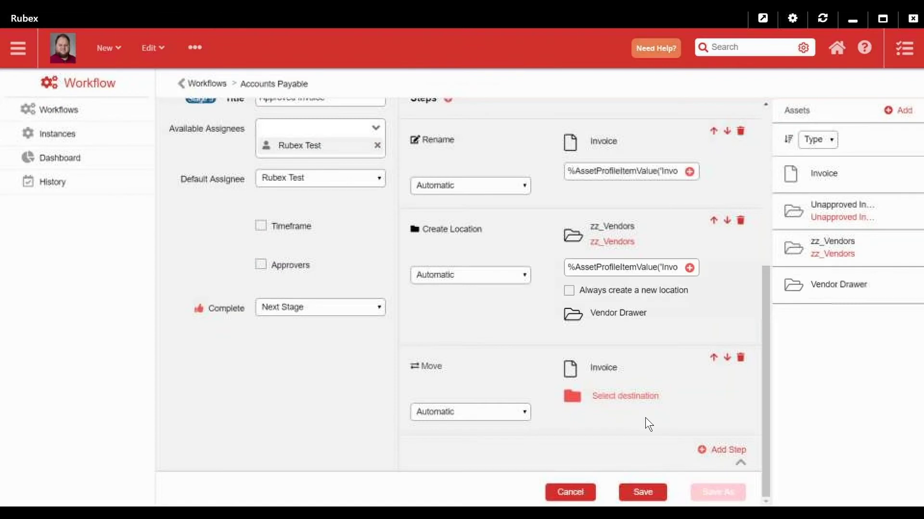
{"action": "left_click", "coordinate": [618, 396]}
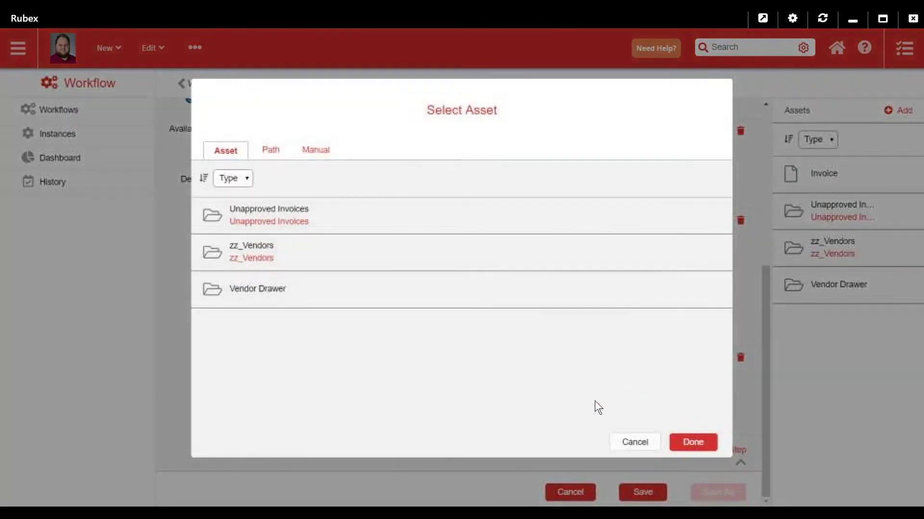
{"action": "left_click", "coordinate": [267, 289]}
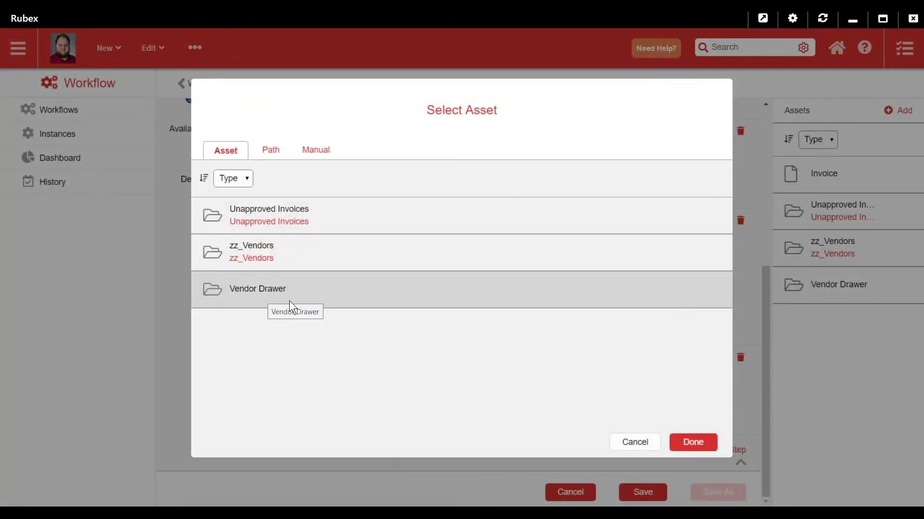
{"action": "left_click", "coordinate": [686, 445]}
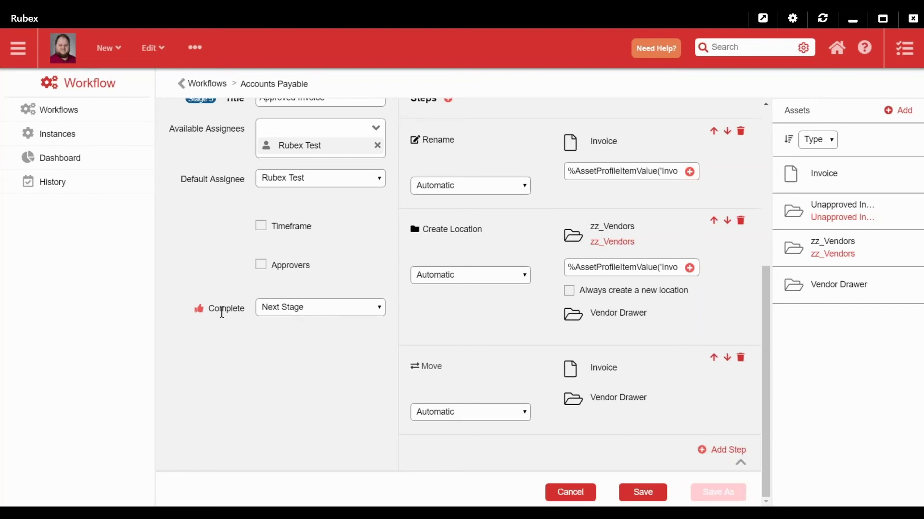
Step: Make completion of the "Approved Invoice" stage finish the workflow as Succeeded, and save the workflow
{"action": "left_click", "coordinate": [300, 307]}
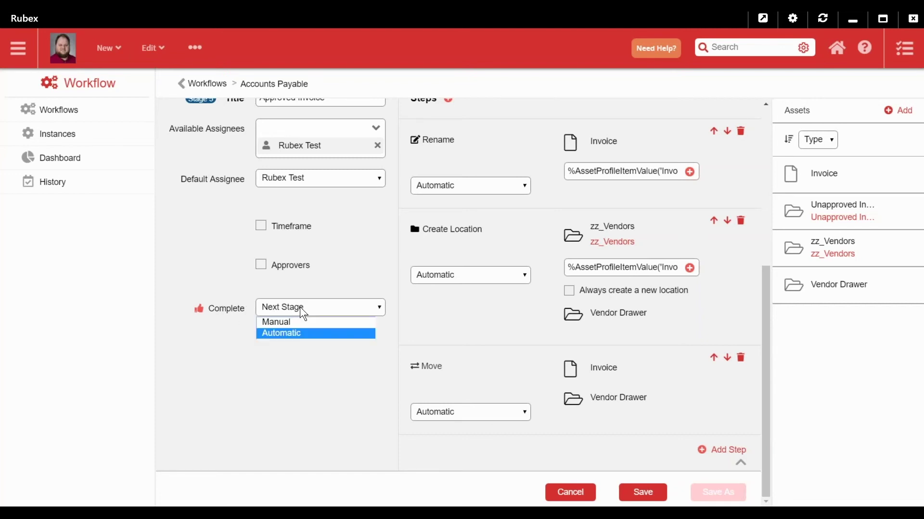
{"action": "left_click", "coordinate": [308, 354]}
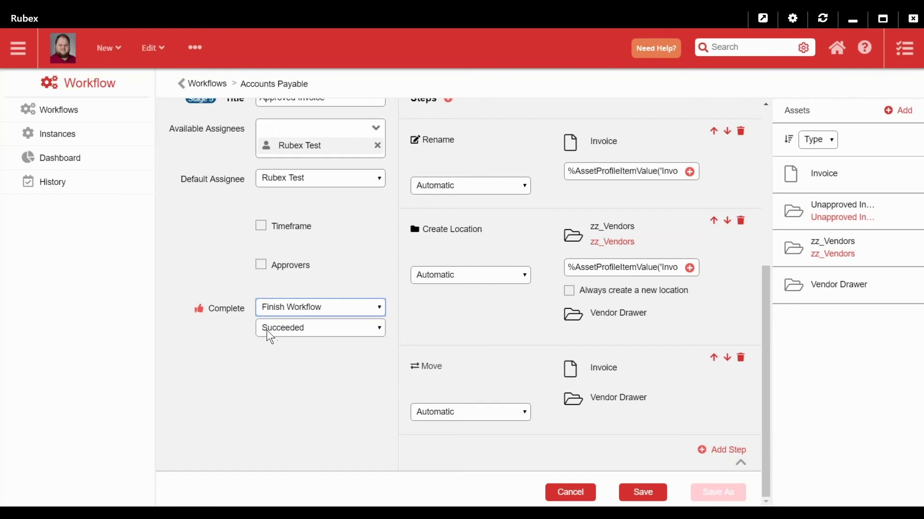
{"action": "left_click", "coordinate": [643, 493]}
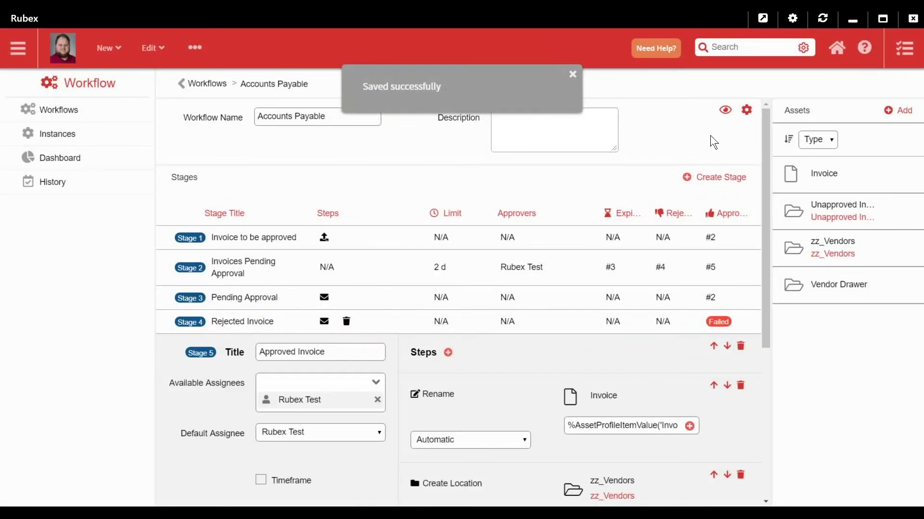
Step: Preview the Accounts Payable workflow diagram to review the routes between its stages
{"action": "left_click", "coordinate": [725, 112]}
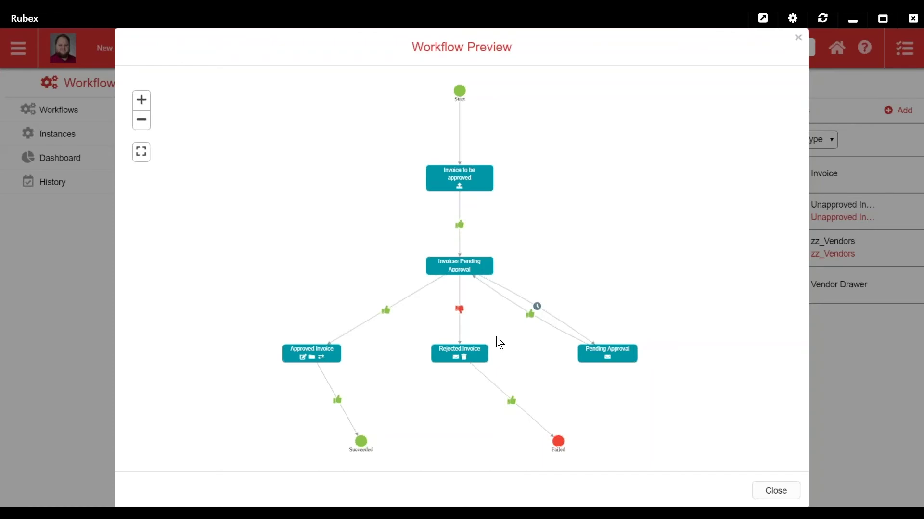
{"action": "left_click", "coordinate": [776, 491]}
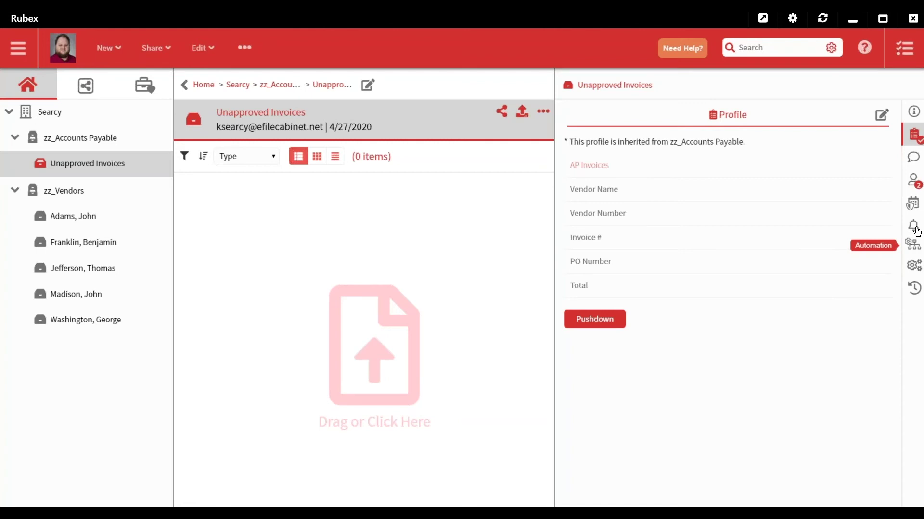
Step: Add an automation to the Unapproved Invoices drawer that starts a workflow on file upload
{"action": "left_click", "coordinate": [916, 232]}
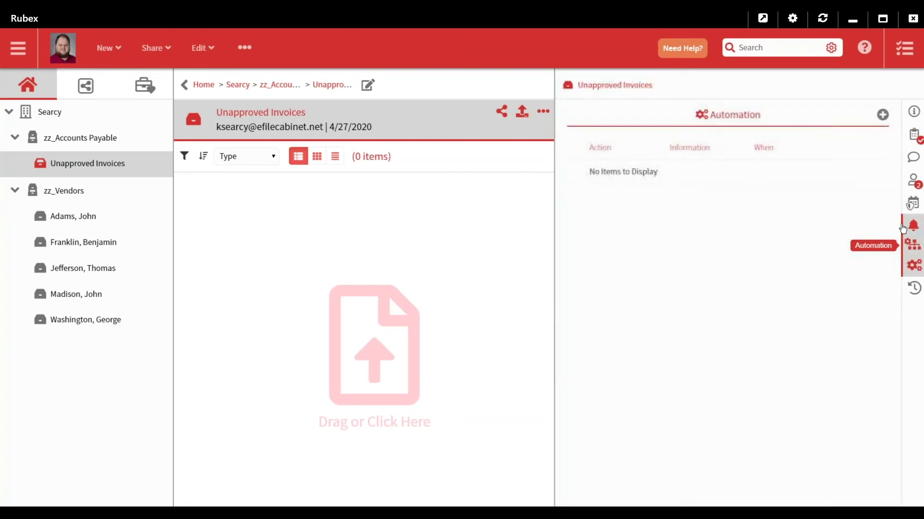
{"action": "left_click", "coordinate": [883, 117]}
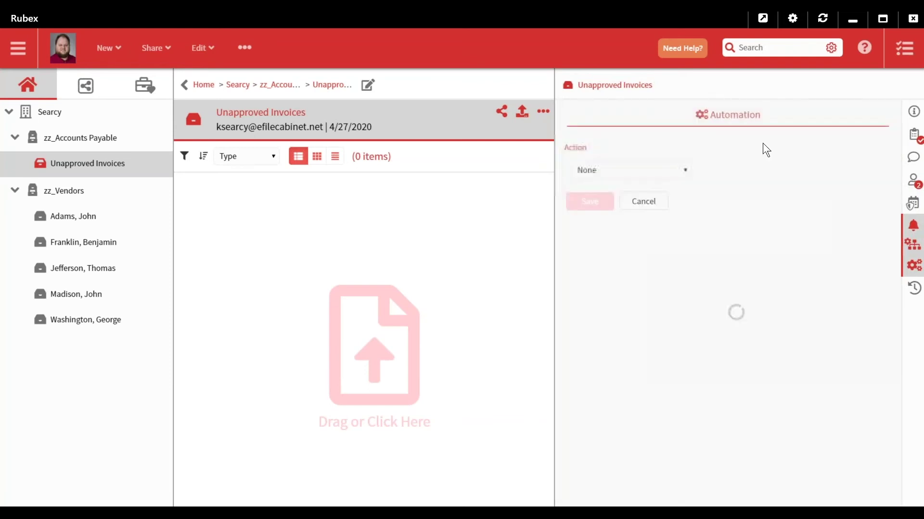
{"action": "left_click", "coordinate": [657, 170]}
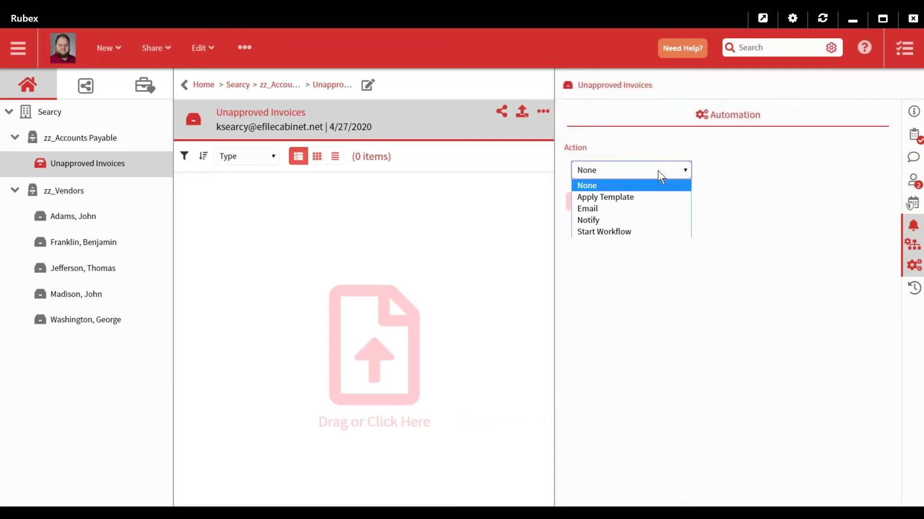
{"action": "left_click", "coordinate": [627, 235]}
{"action": "left_click", "coordinate": [577, 229]}
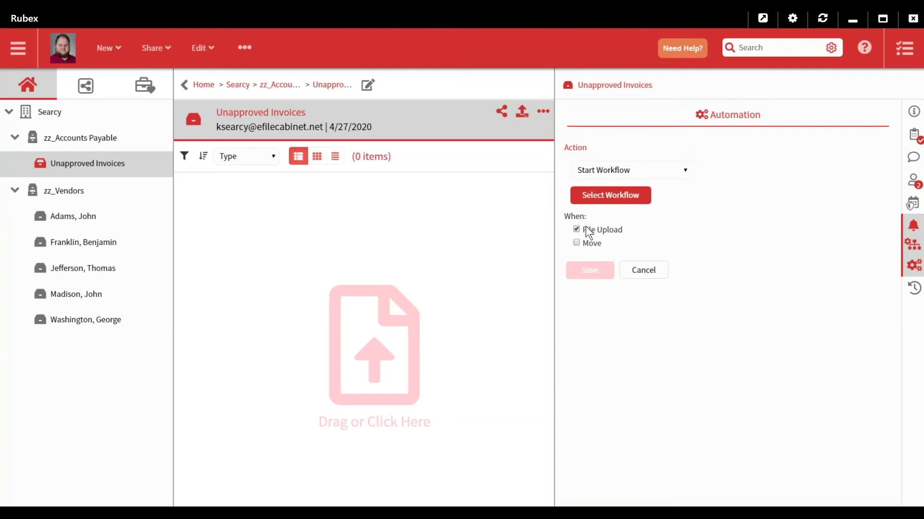
Step: Assign the Accounts Payable workflow to the drawer's automation and save it
{"action": "left_click", "coordinate": [610, 194]}
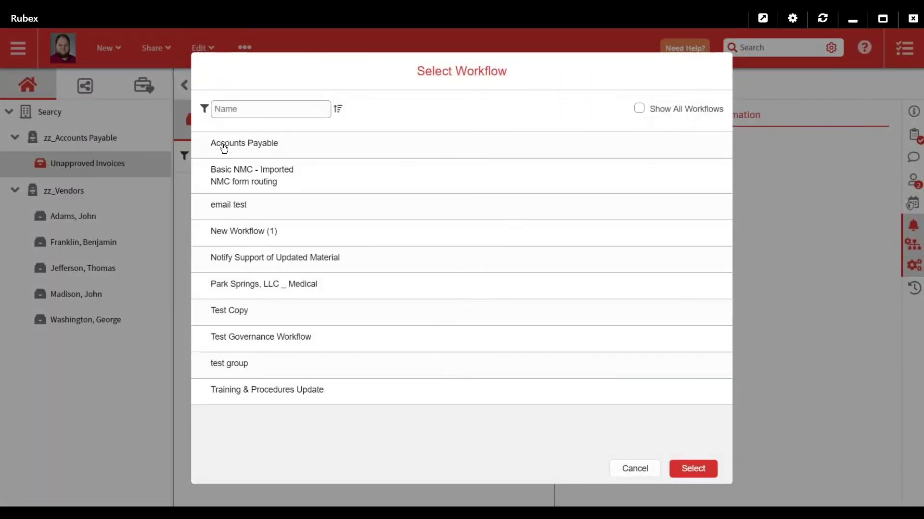
{"action": "left_click", "coordinate": [236, 147]}
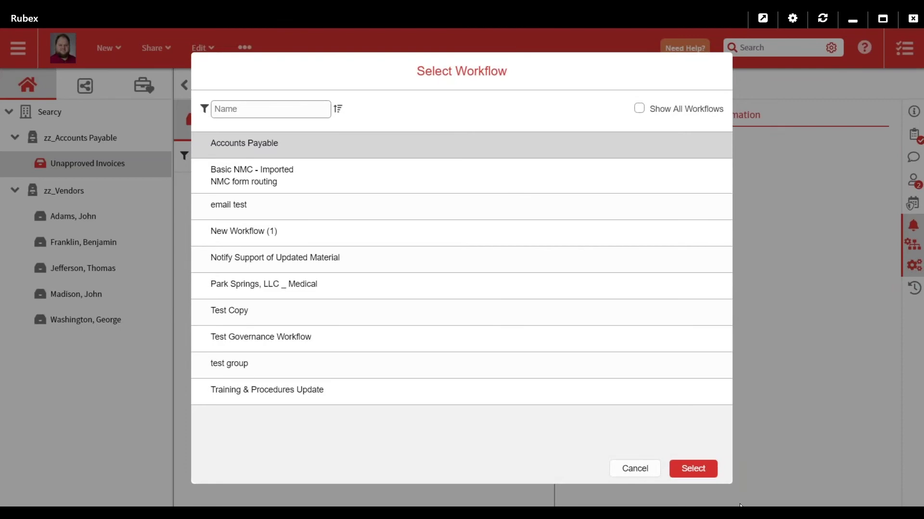
{"action": "left_click", "coordinate": [693, 470]}
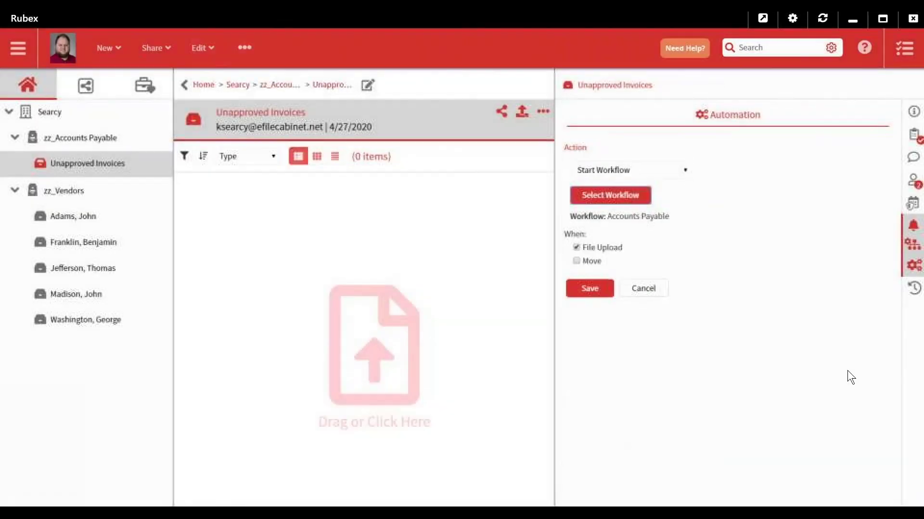
{"action": "left_click", "coordinate": [576, 247]}
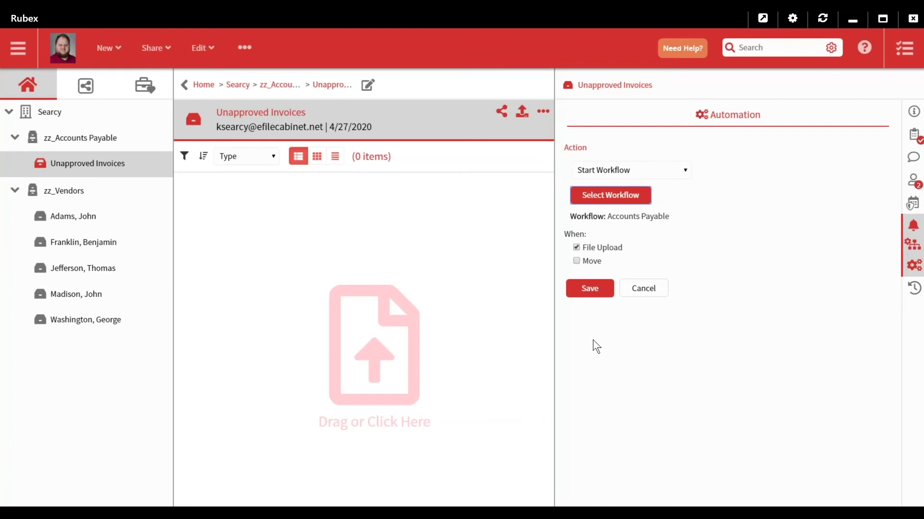
{"action": "left_click", "coordinate": [590, 292]}
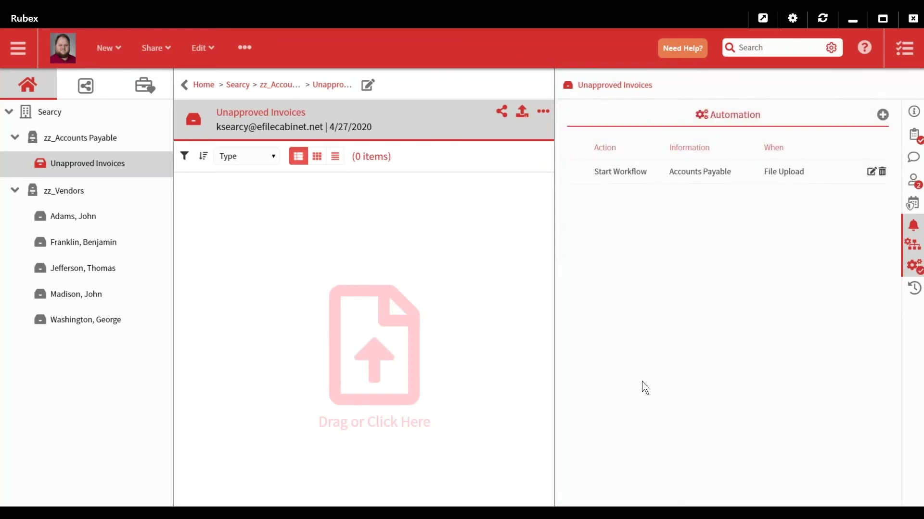
Step: Upload "Accounts Payable example1.pdf" to the Unapproved Invoices drawer
{"action": "left_click", "coordinate": [913, 111]}
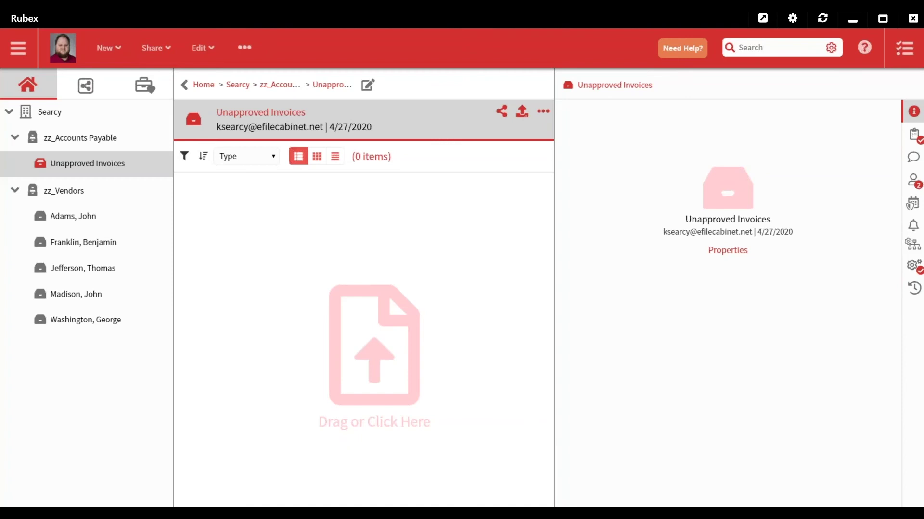
{"action": "left_click", "coordinate": [588, 378]}
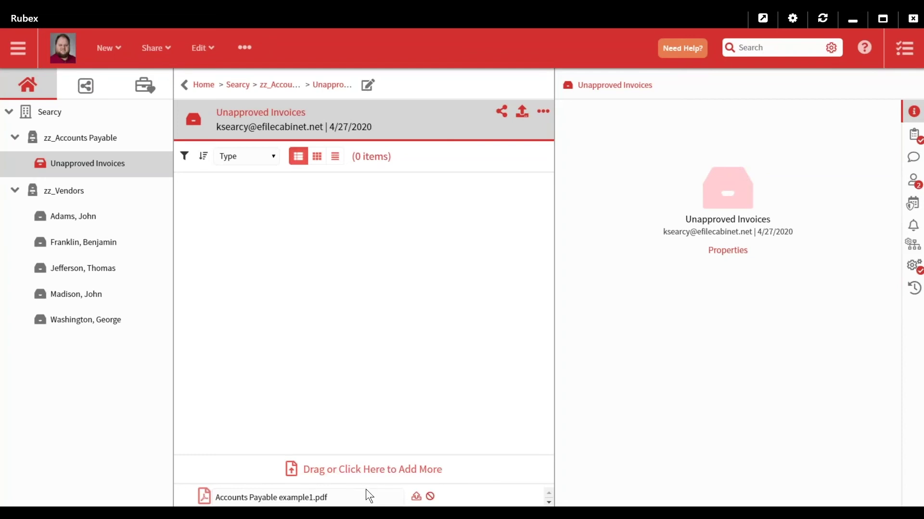
{"action": "left_click", "coordinate": [417, 497]}
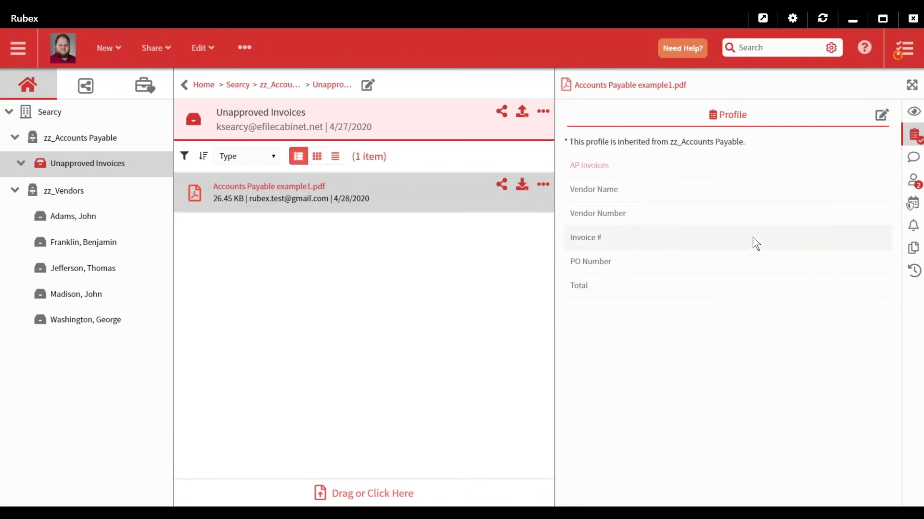
Step: Check the Activity Center alerts for a workflow instance started by the uploaded invoice
{"action": "left_click", "coordinate": [827, 62]}
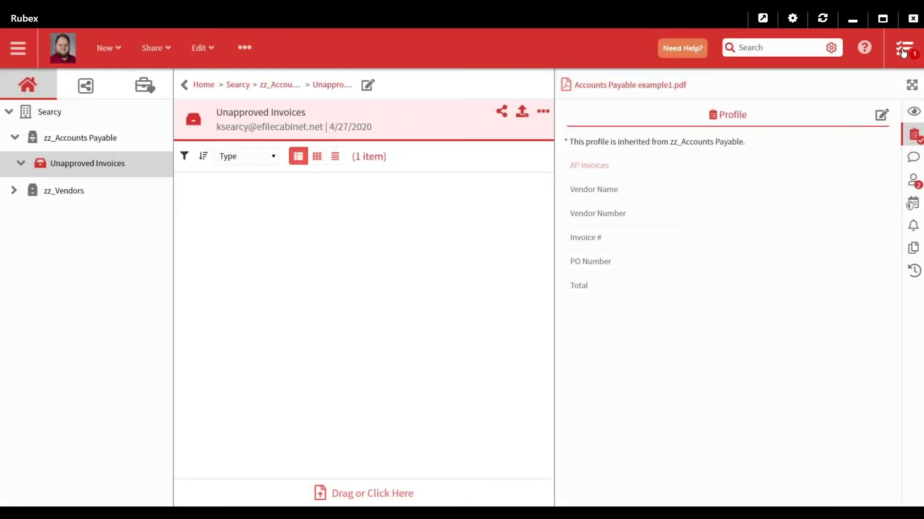
{"action": "left_click", "coordinate": [903, 50]}
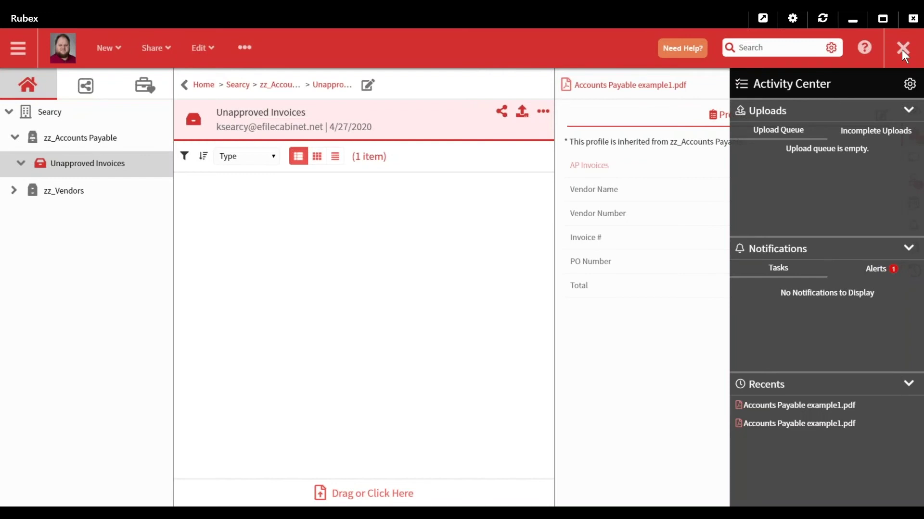
{"action": "left_click", "coordinate": [877, 269]}
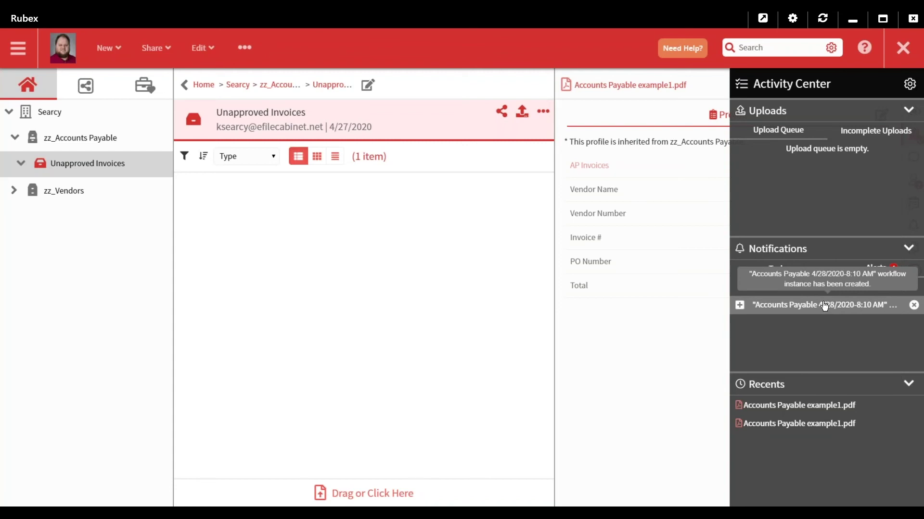
{"action": "left_click", "coordinate": [795, 308]}
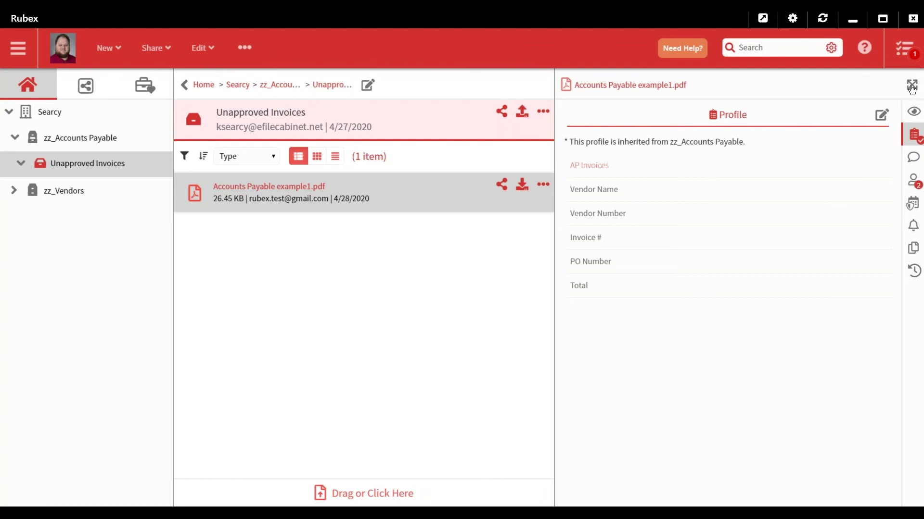
Step: Fill in the invoice's AP Invoices profile with its vendor name, vendor number, invoice number, PO number and a total of $17.30, and apply it
{"action": "left_click", "coordinate": [911, 87]}
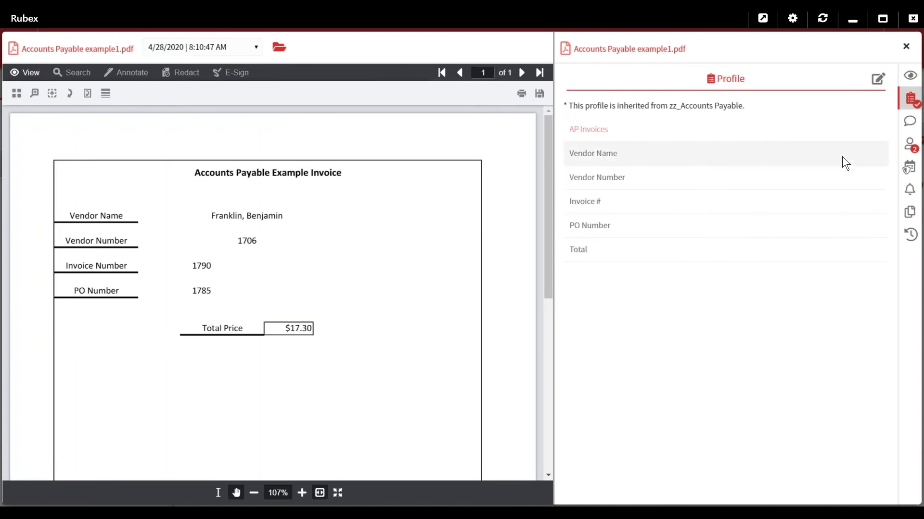
{"action": "left_click", "coordinate": [877, 80]}
{"action": "left_click", "coordinate": [727, 140]}
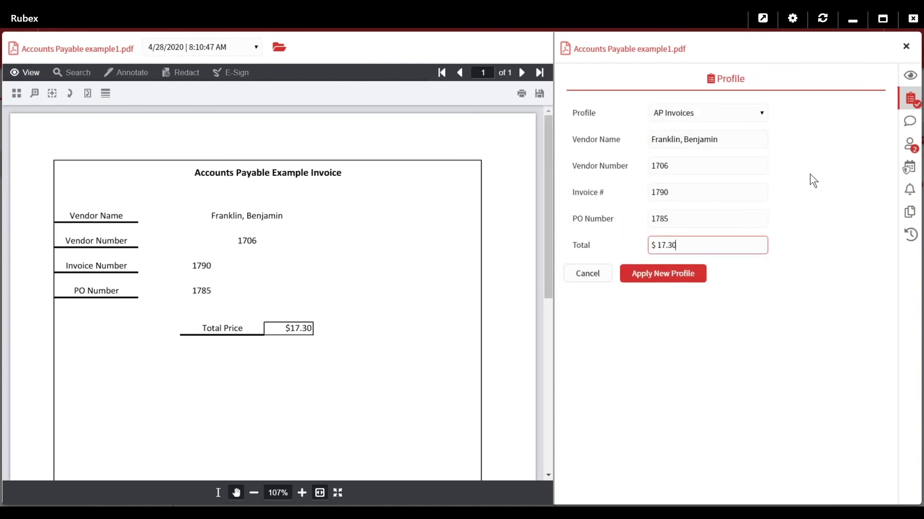
{"action": "left_click", "coordinate": [687, 275]}
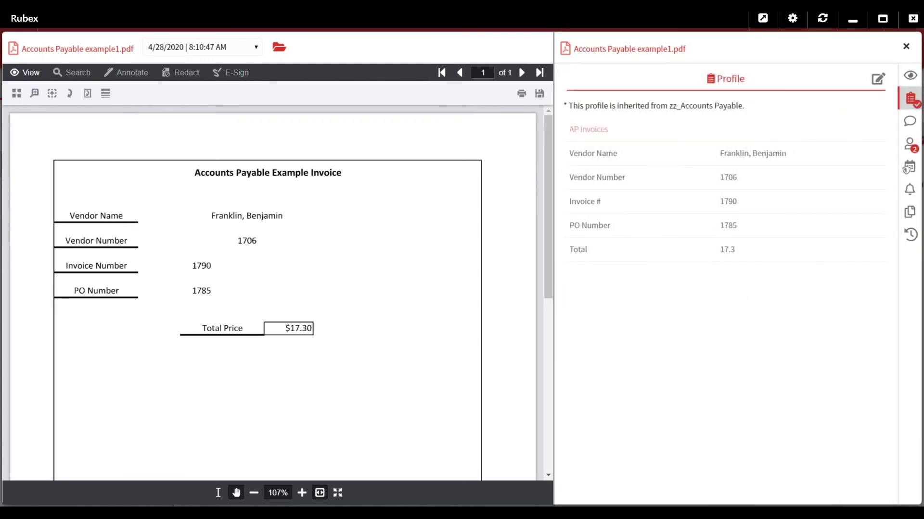
{"action": "left_click", "coordinate": [906, 48]}
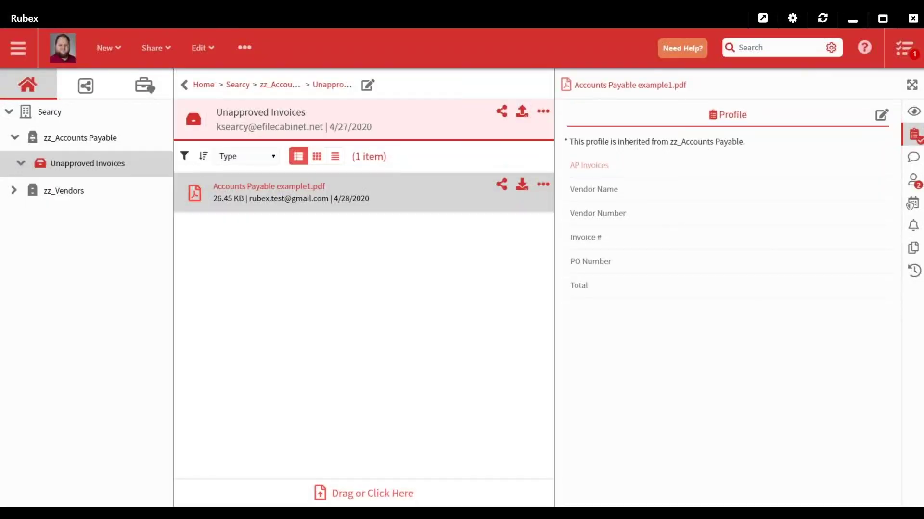
Step: Review the Activity Center alert about the Accounts Payable instance again after profiling the invoice
{"action": "left_click", "coordinate": [914, 54]}
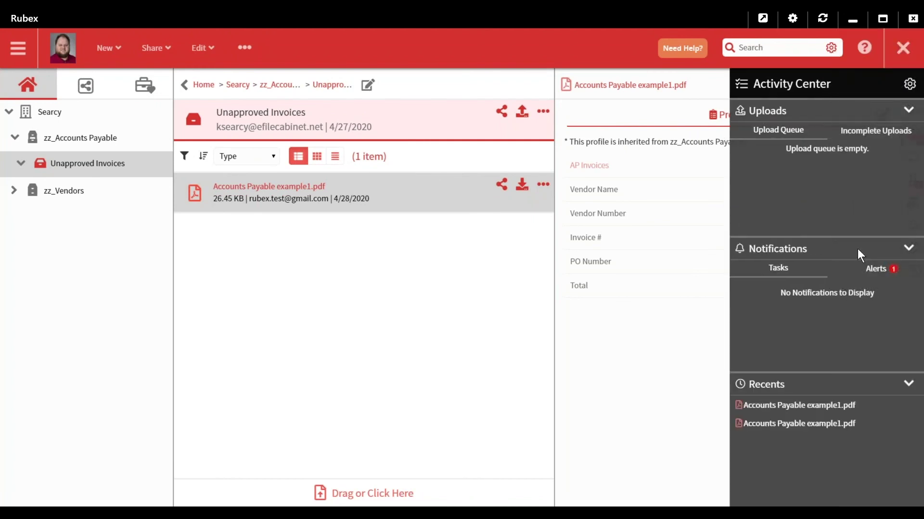
{"action": "left_click", "coordinate": [874, 274]}
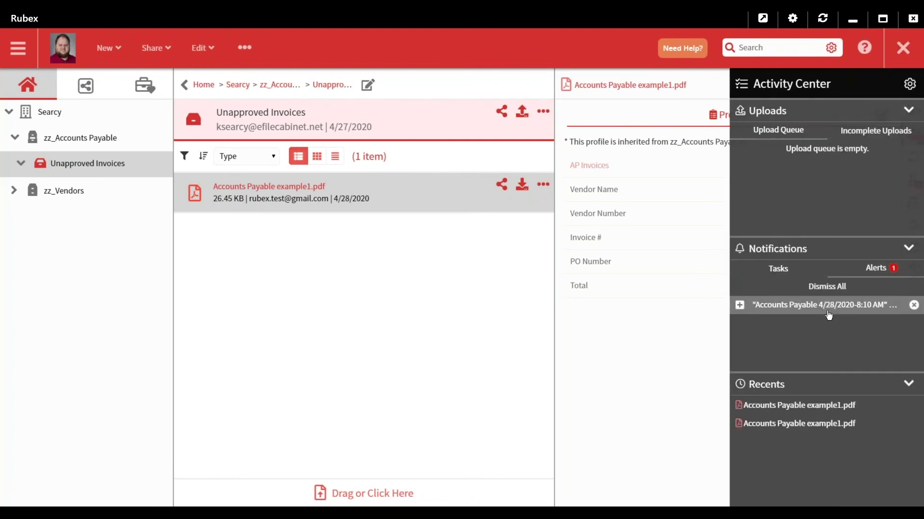
{"action": "left_click", "coordinate": [899, 50]}
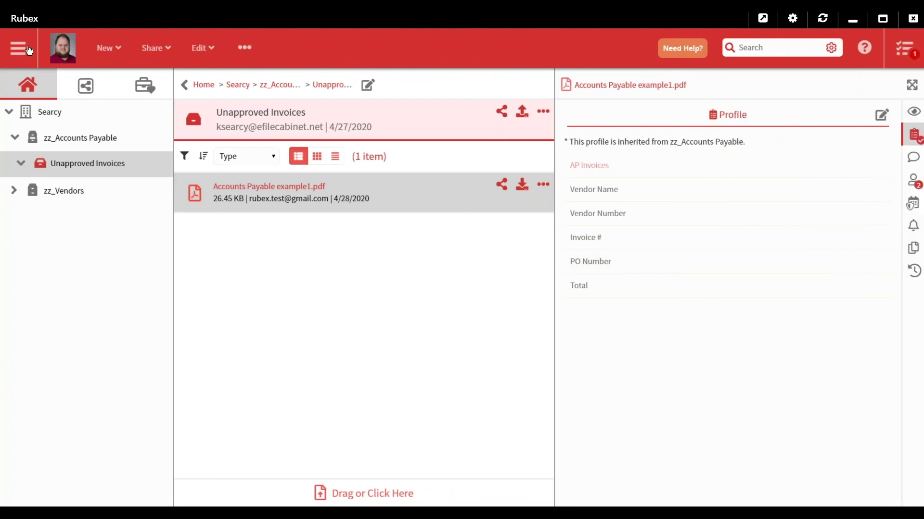
{"action": "left_click", "coordinate": [21, 53]}
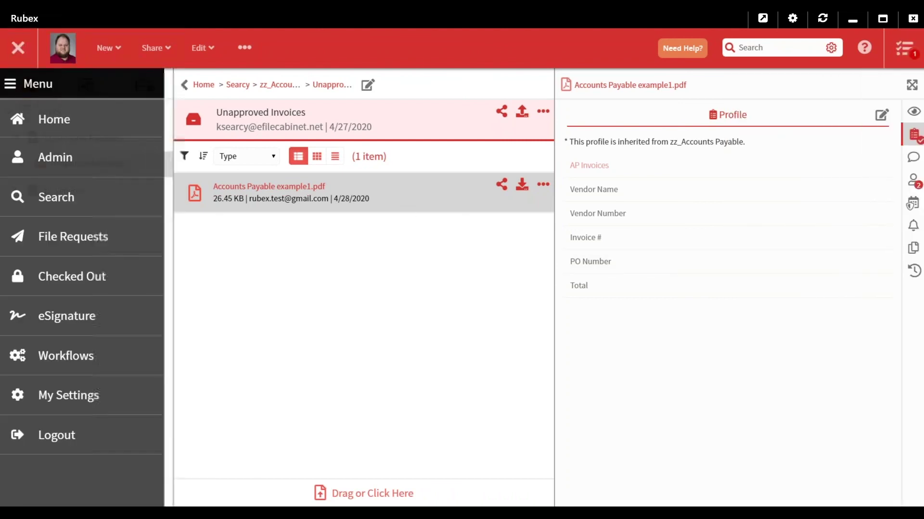
{"action": "mouse_move", "coordinate": [133, 356]}
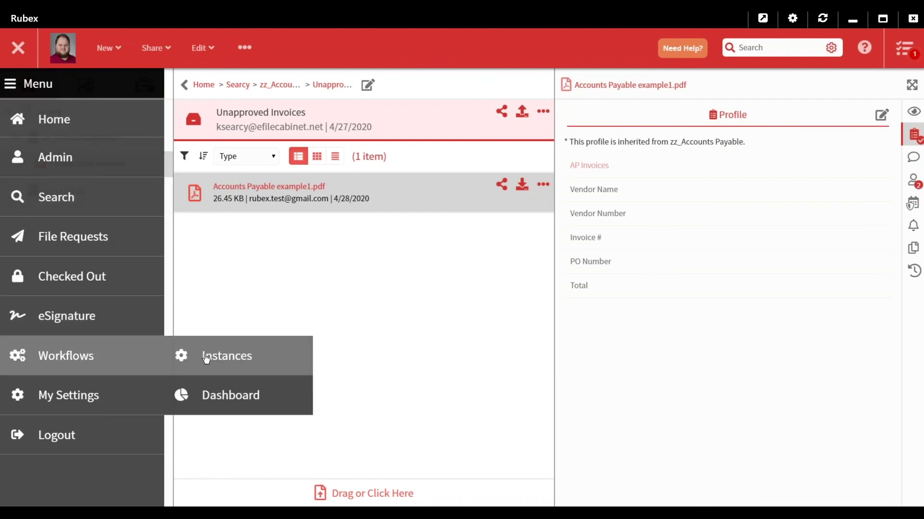
{"action": "left_click", "coordinate": [749, 380]}
Step: Open the Accounts Payable instance from its Activity Center alert and examine the attached invoice's vendor, invoice, PO and total details
{"action": "left_click", "coordinate": [906, 51]}
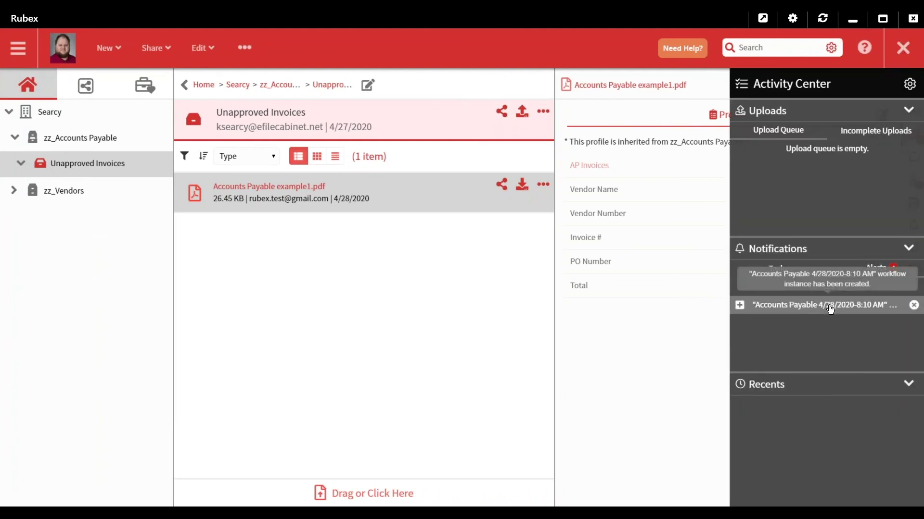
{"action": "left_click", "coordinate": [823, 309]}
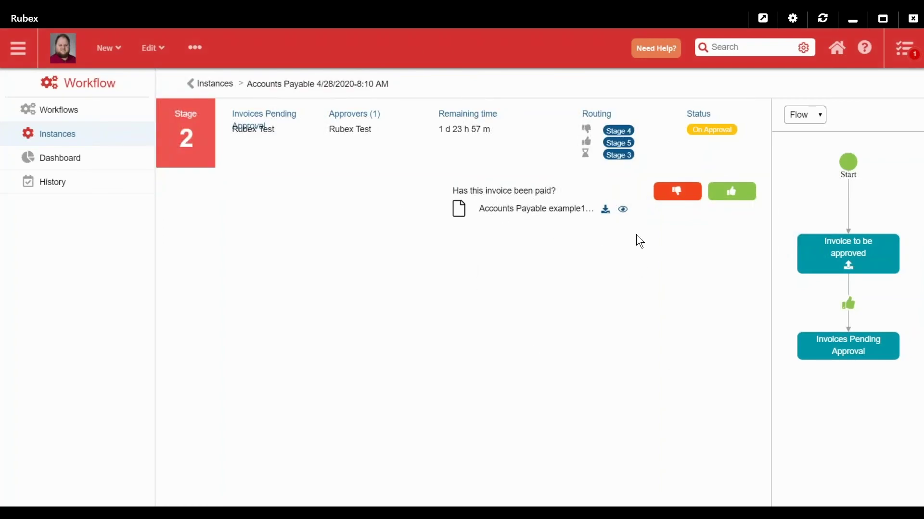
{"action": "left_click", "coordinate": [623, 210]}
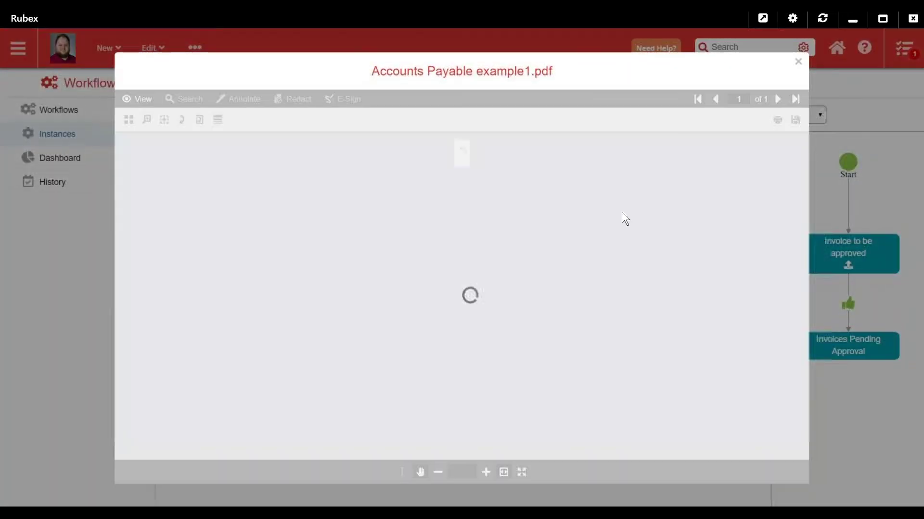
{"action": "scroll", "coordinate": [659, 272], "scroll_direction": "down", "scroll_amount": 5}
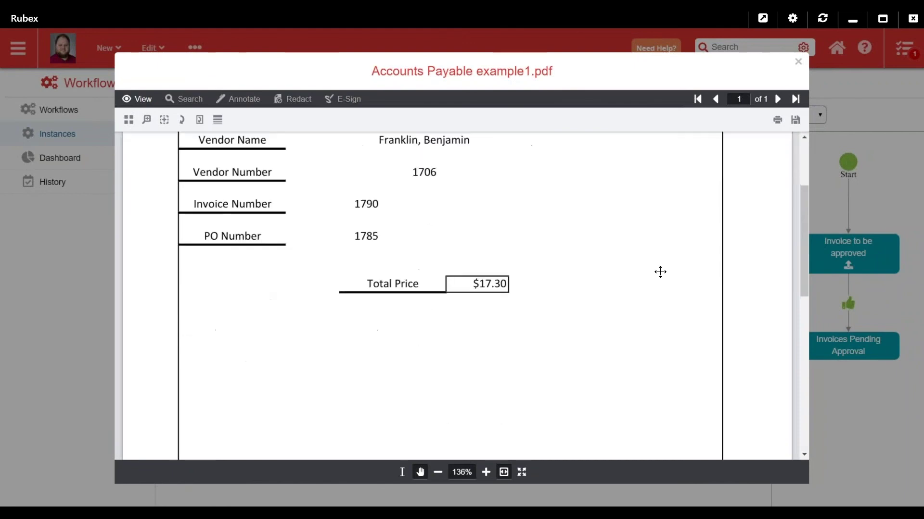
{"action": "scroll", "coordinate": [660, 272], "scroll_direction": "up", "scroll_amount": 5}
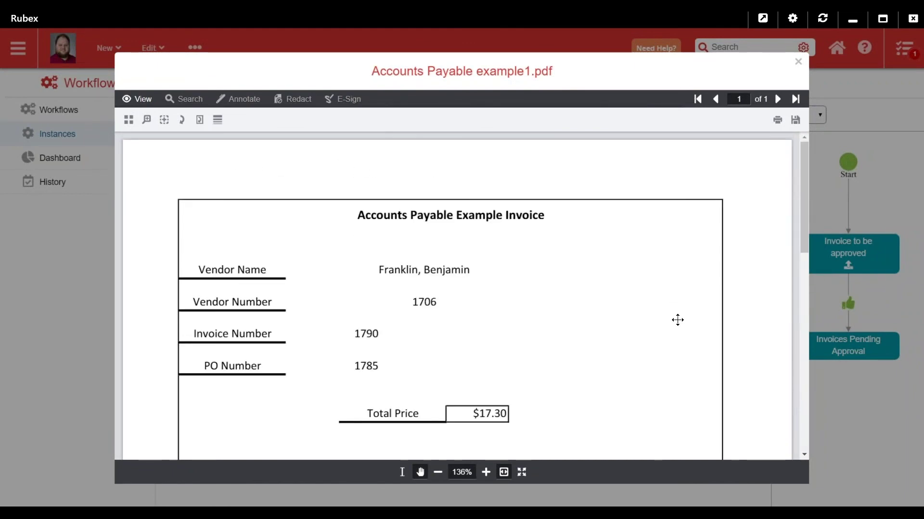
{"action": "scroll", "coordinate": [695, 281], "scroll_direction": "down", "scroll_amount": 1}
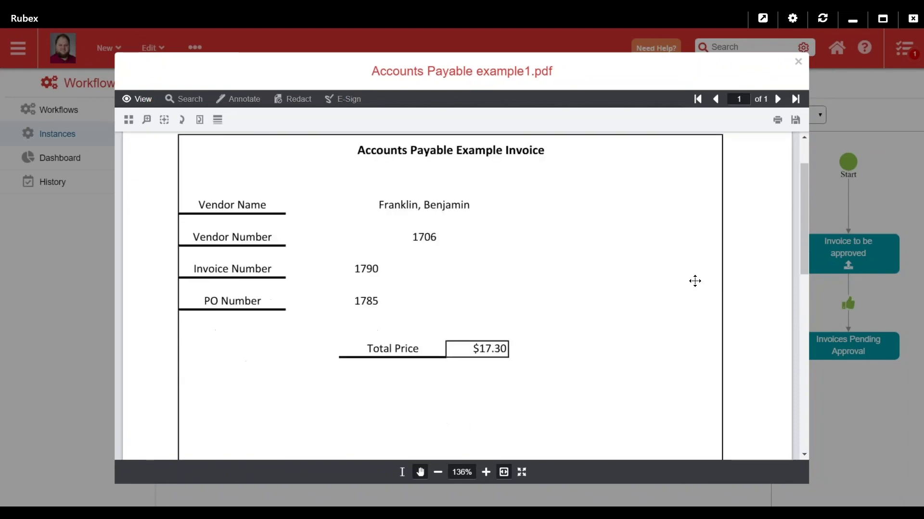
{"action": "left_click", "coordinate": [797, 63]}
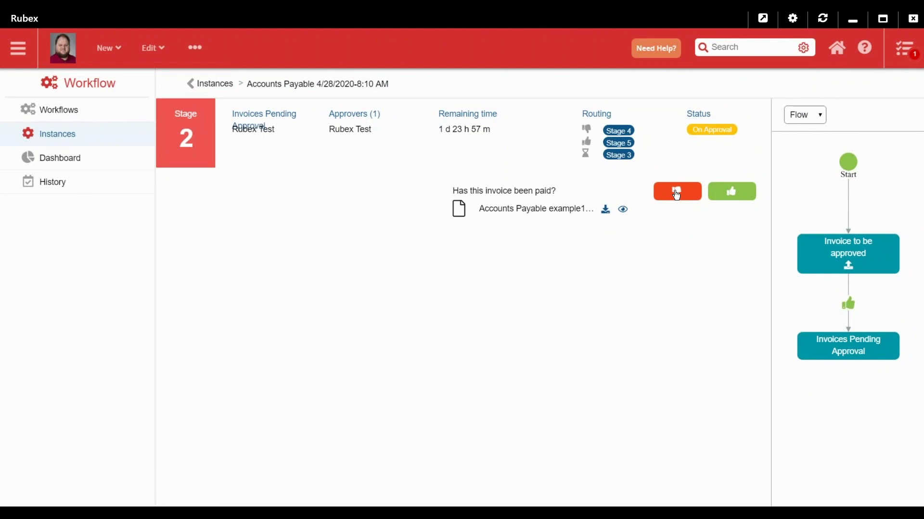
Step: Approve the Invoices Pending Approval stage as paid and return to the workflow list
{"action": "left_click", "coordinate": [735, 193]}
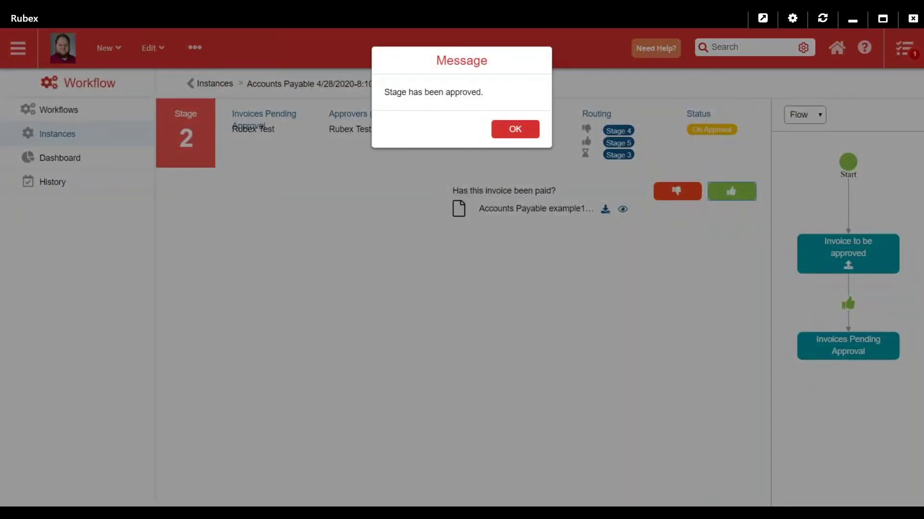
{"action": "left_click", "coordinate": [512, 130]}
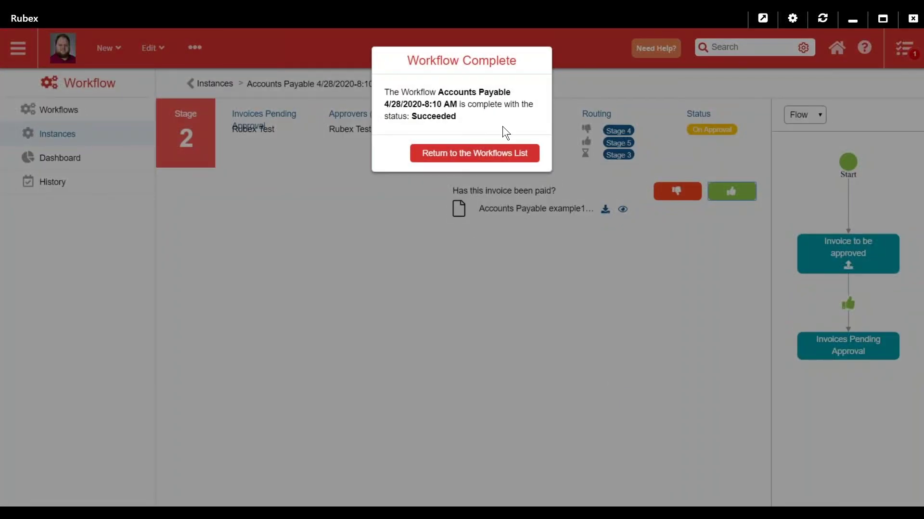
{"action": "left_click", "coordinate": [478, 154]}
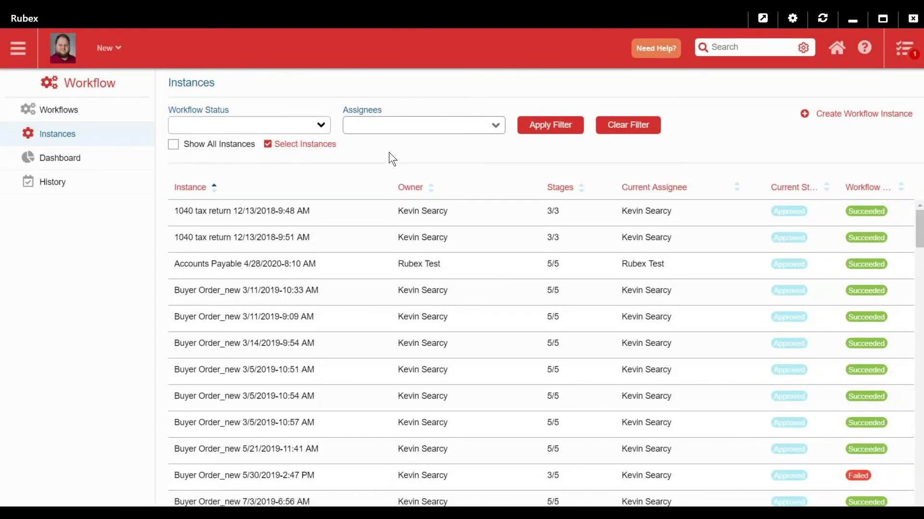
Step: Open the completed Accounts Payable instance, and examine the filed invoice's name and profile in the matching vendor's drawer under zz_Vendors
{"action": "left_click", "coordinate": [287, 265]}
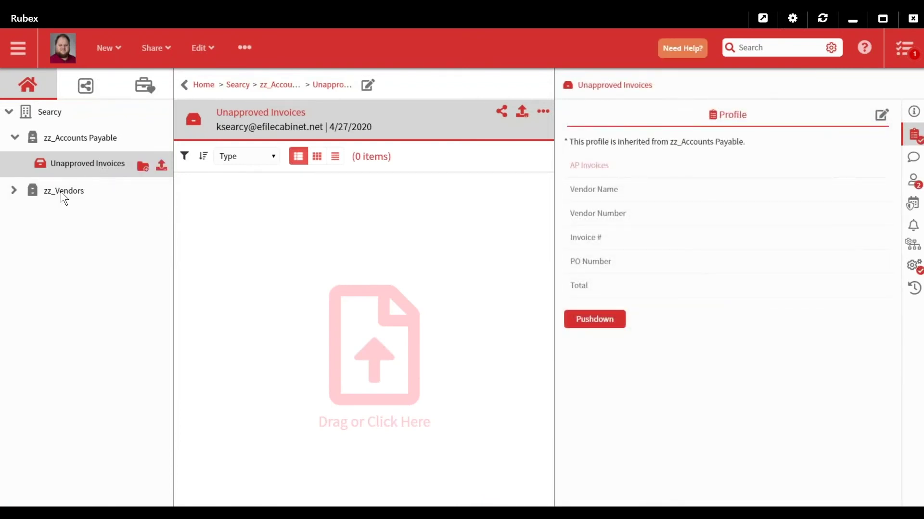
{"action": "left_click", "coordinate": [14, 191]}
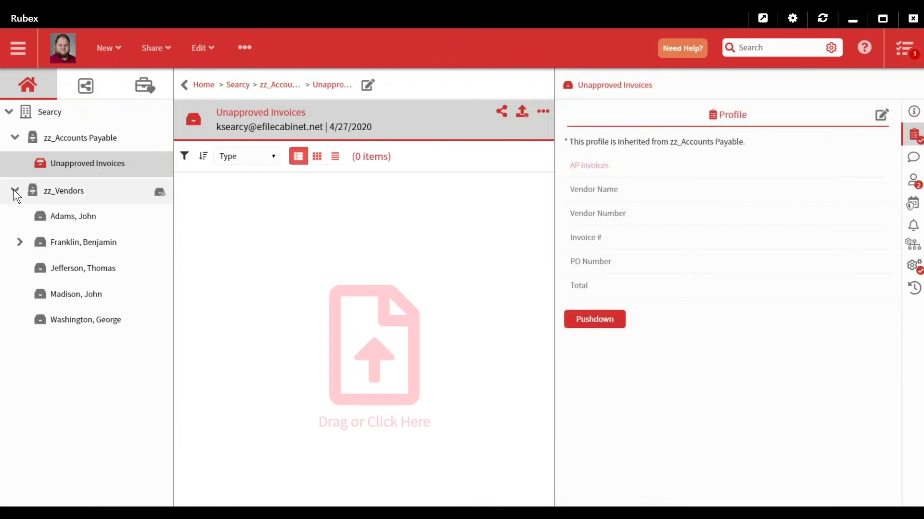
{"action": "left_click", "coordinate": [70, 242]}
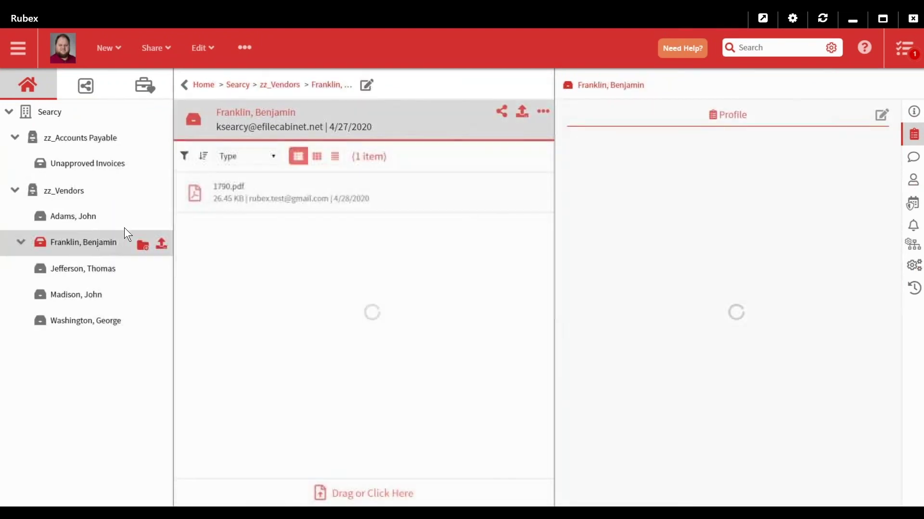
{"action": "left_click", "coordinate": [227, 194]}
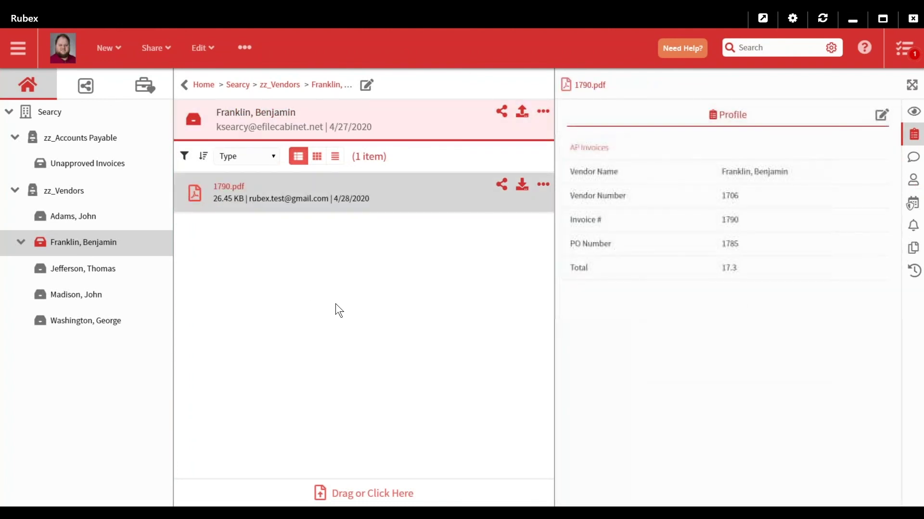